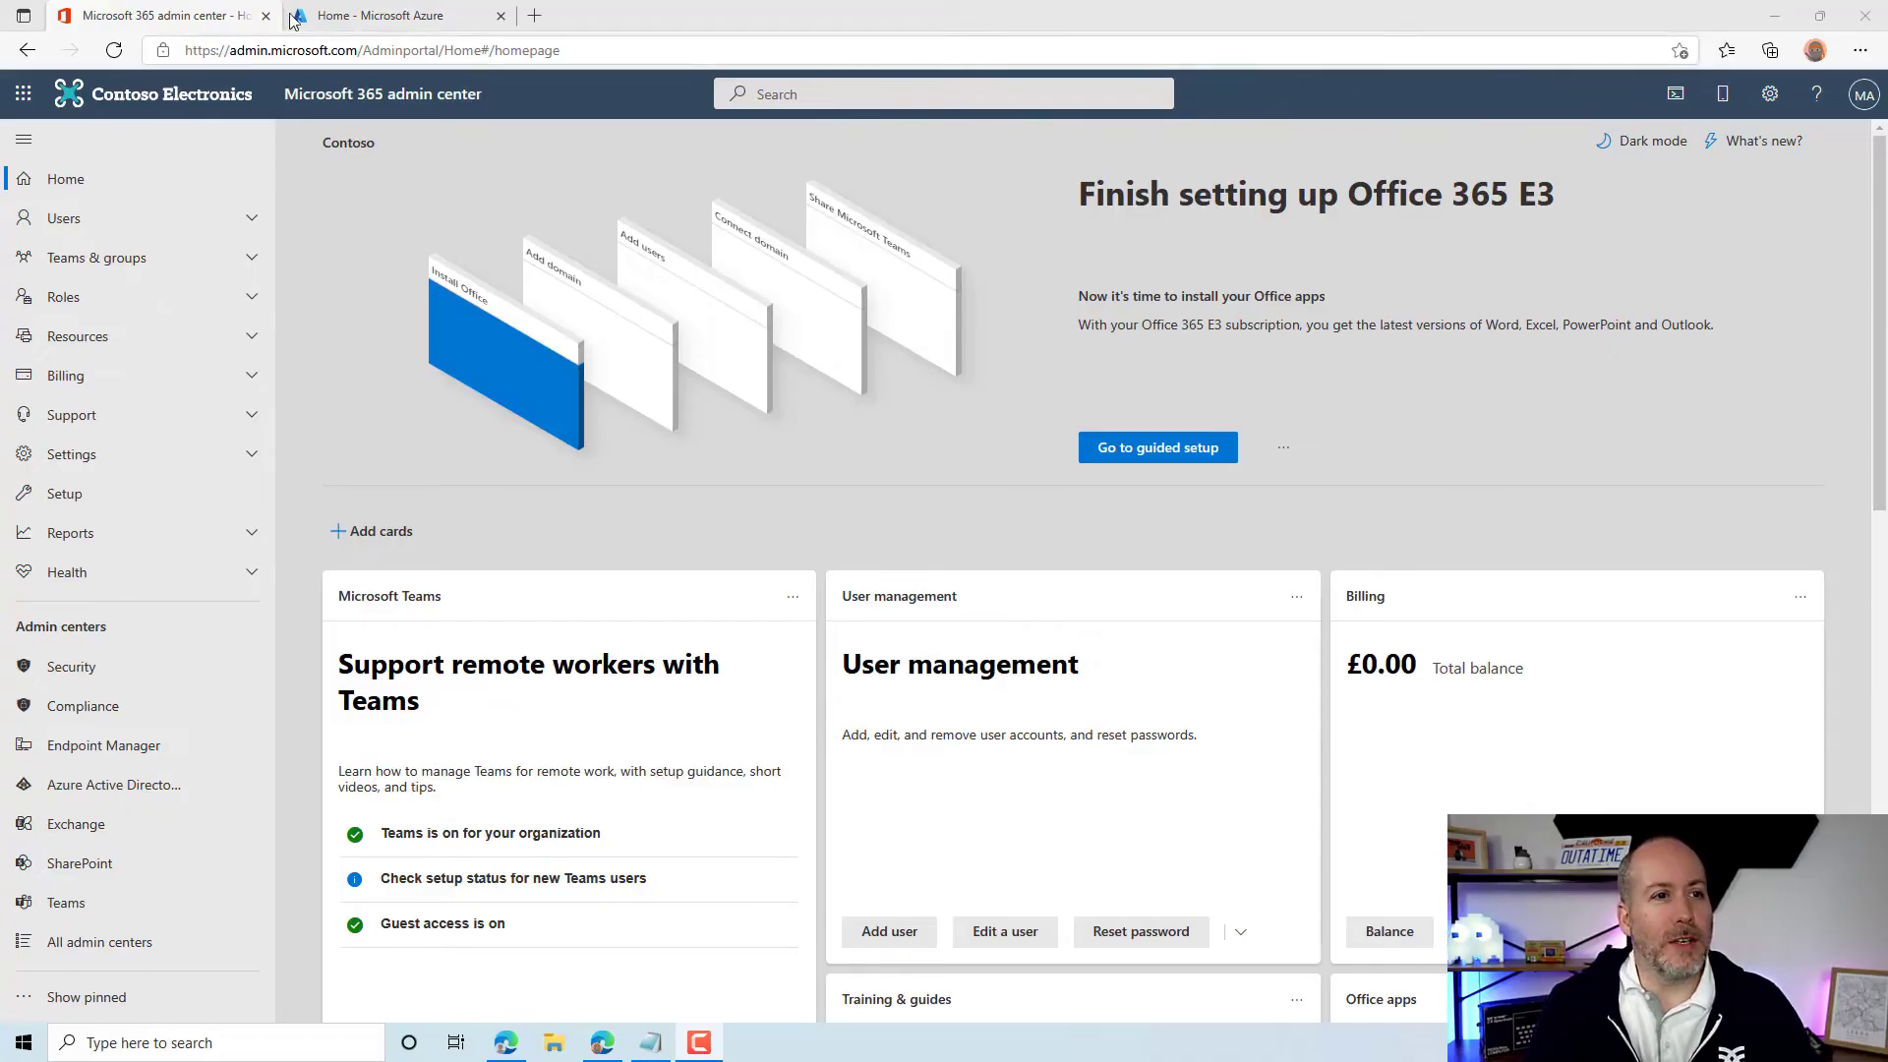
Open per-user multi-factor authentication from Active users and review every user's Disabled status.
{"action": "left_click", "coordinate": [194, 13]}
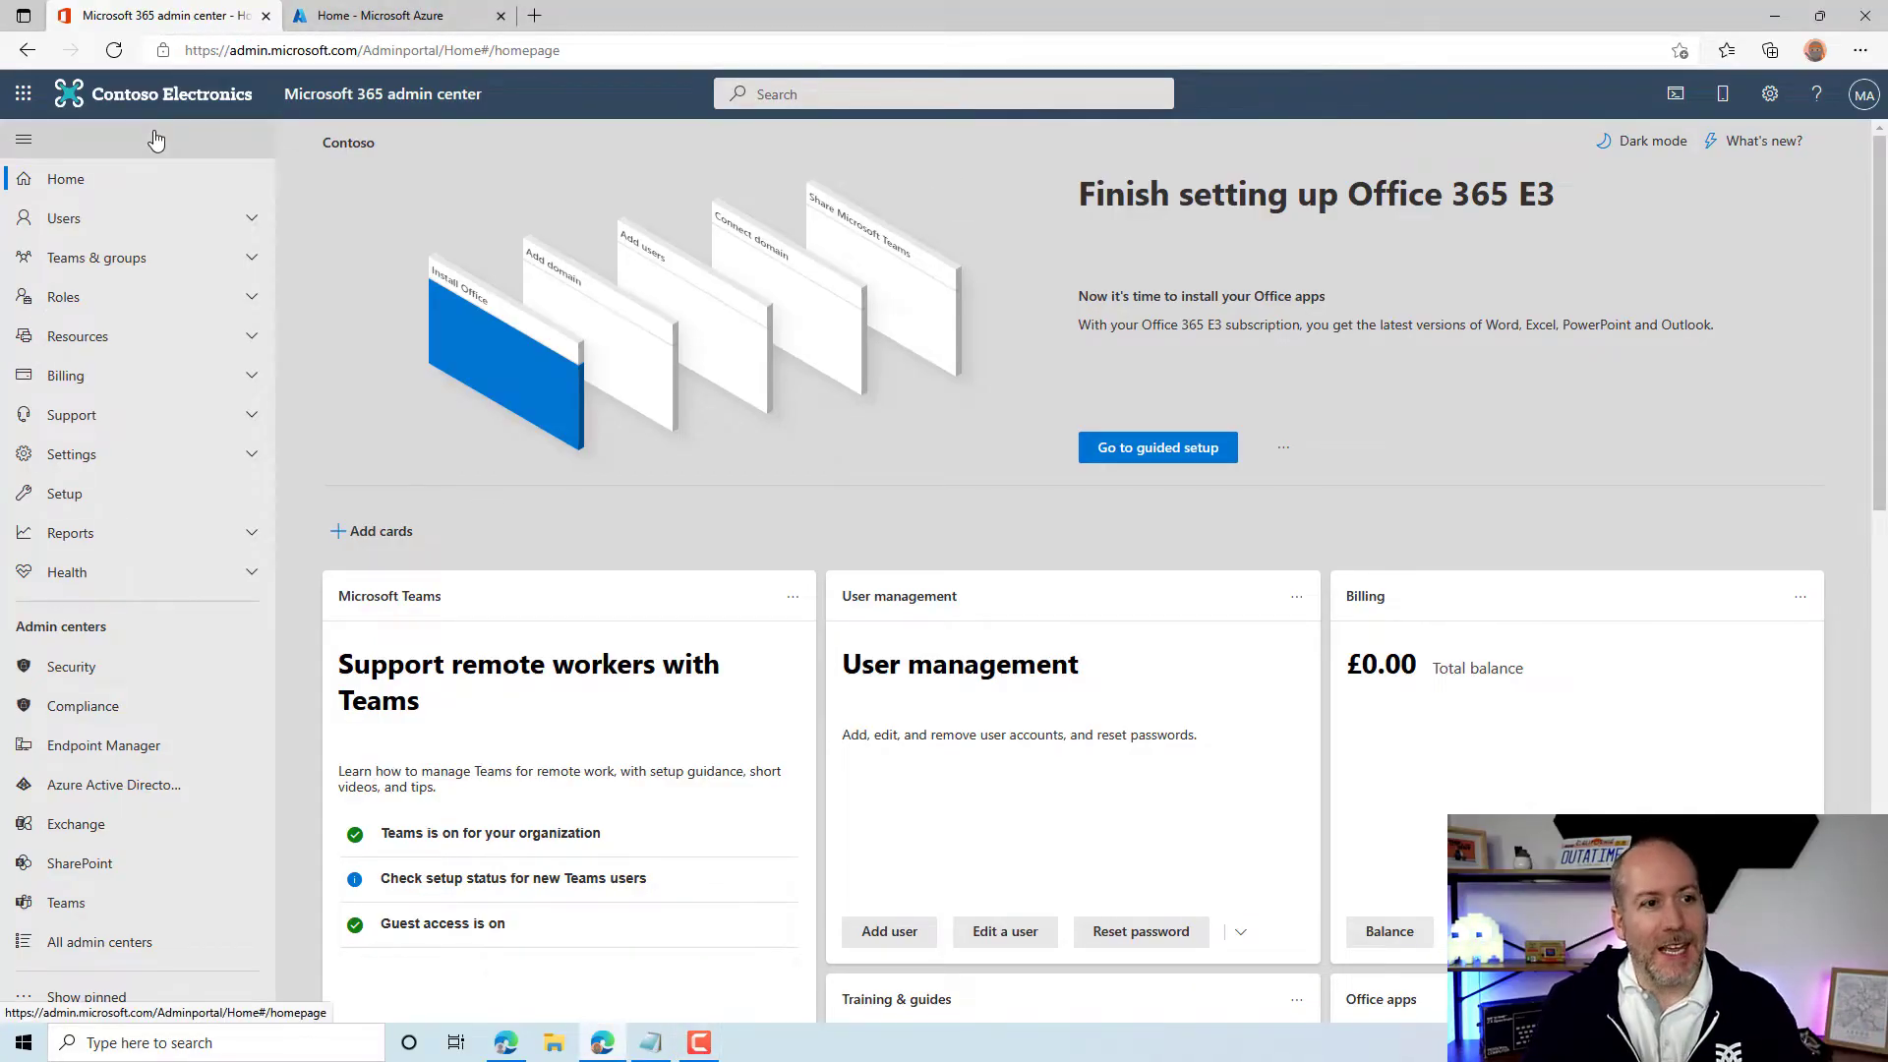
{"action": "left_click", "coordinate": [145, 214]}
{"action": "left_click", "coordinate": [137, 262]}
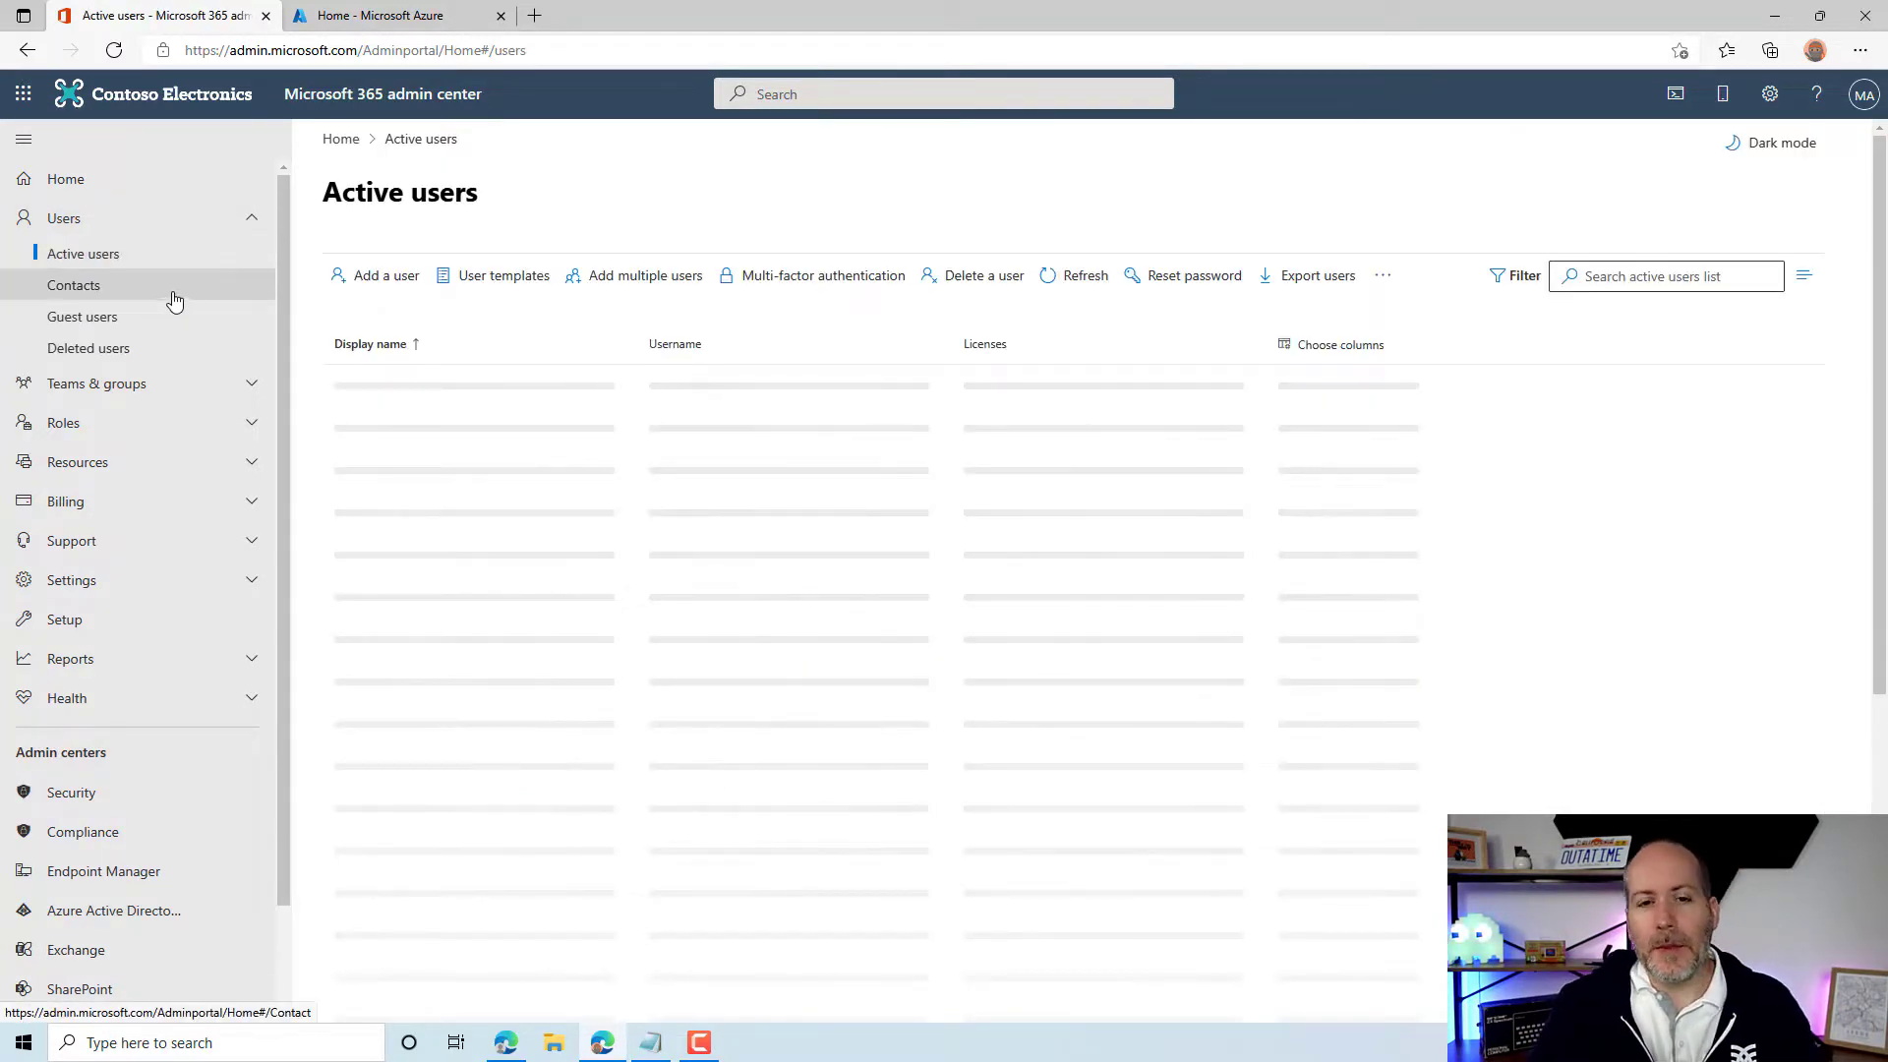
{"action": "left_click", "coordinate": [852, 287]}
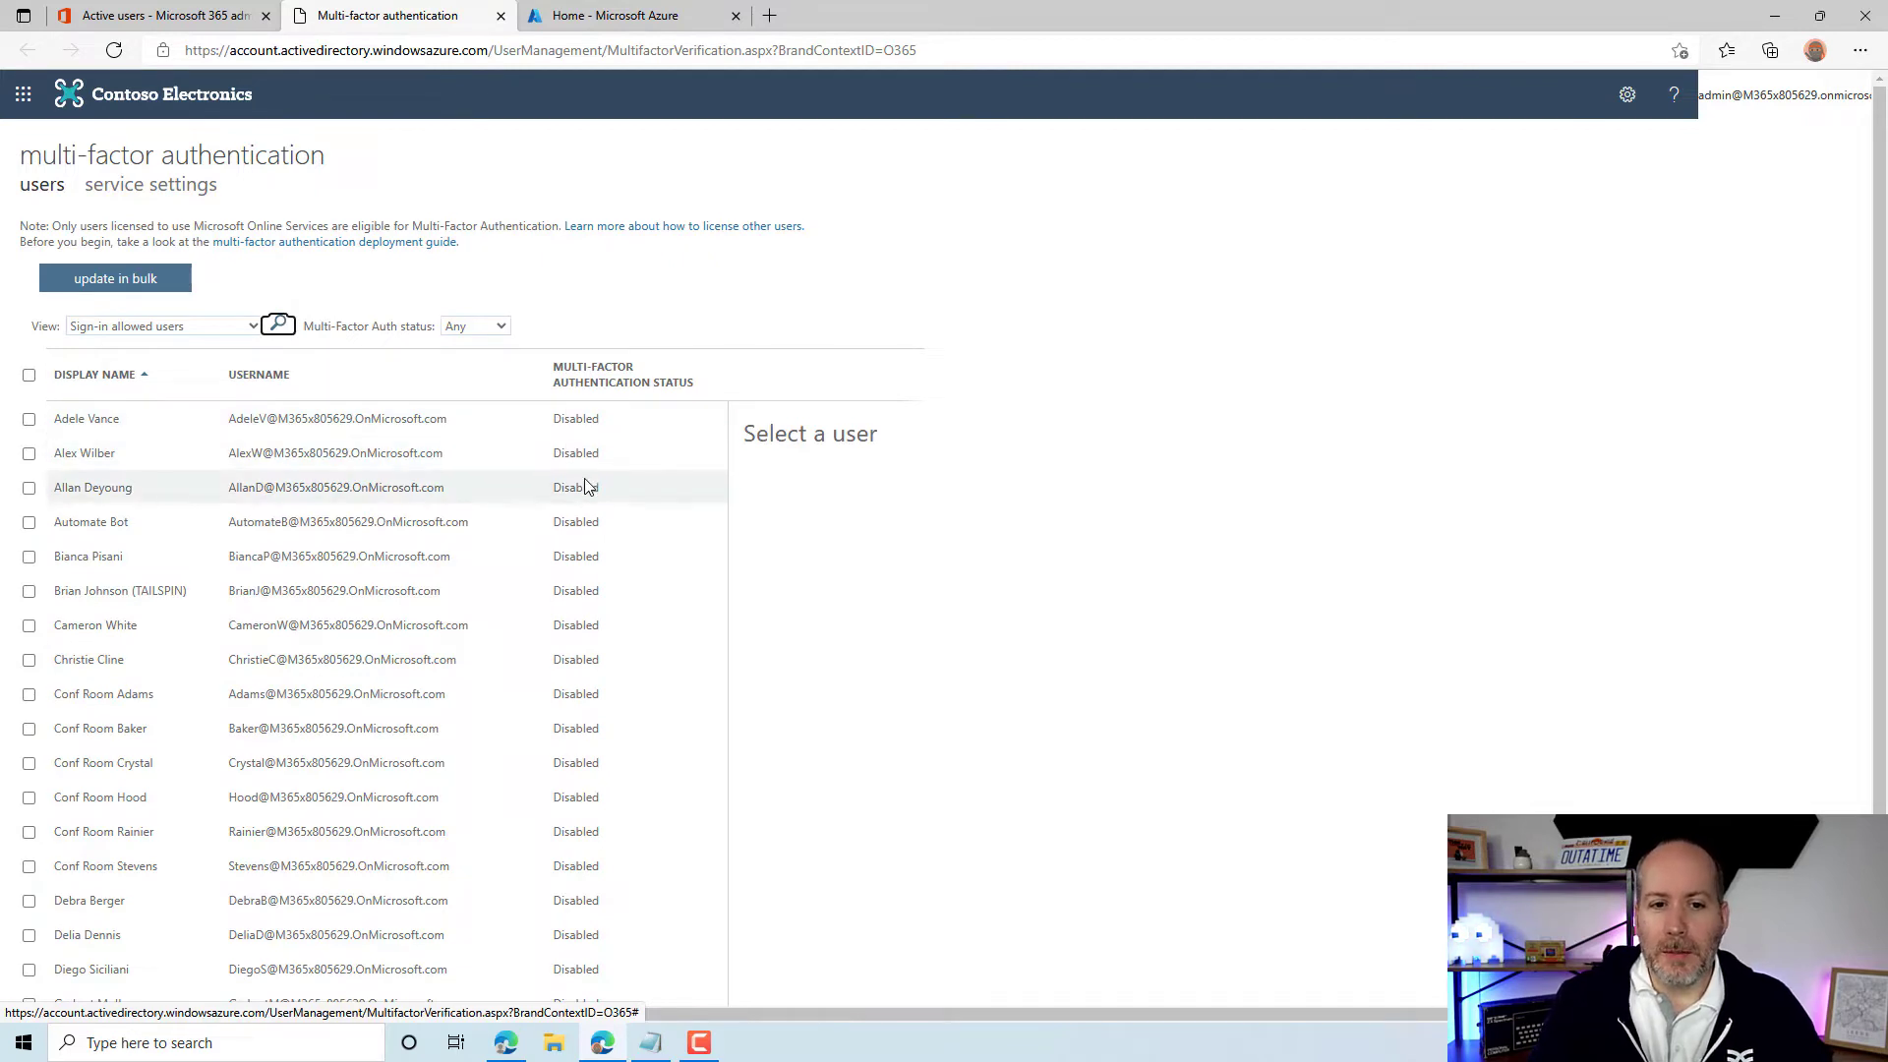
{"action": "scroll", "coordinate": [585, 487], "scroll_direction": "down", "scroll_amount": 2}
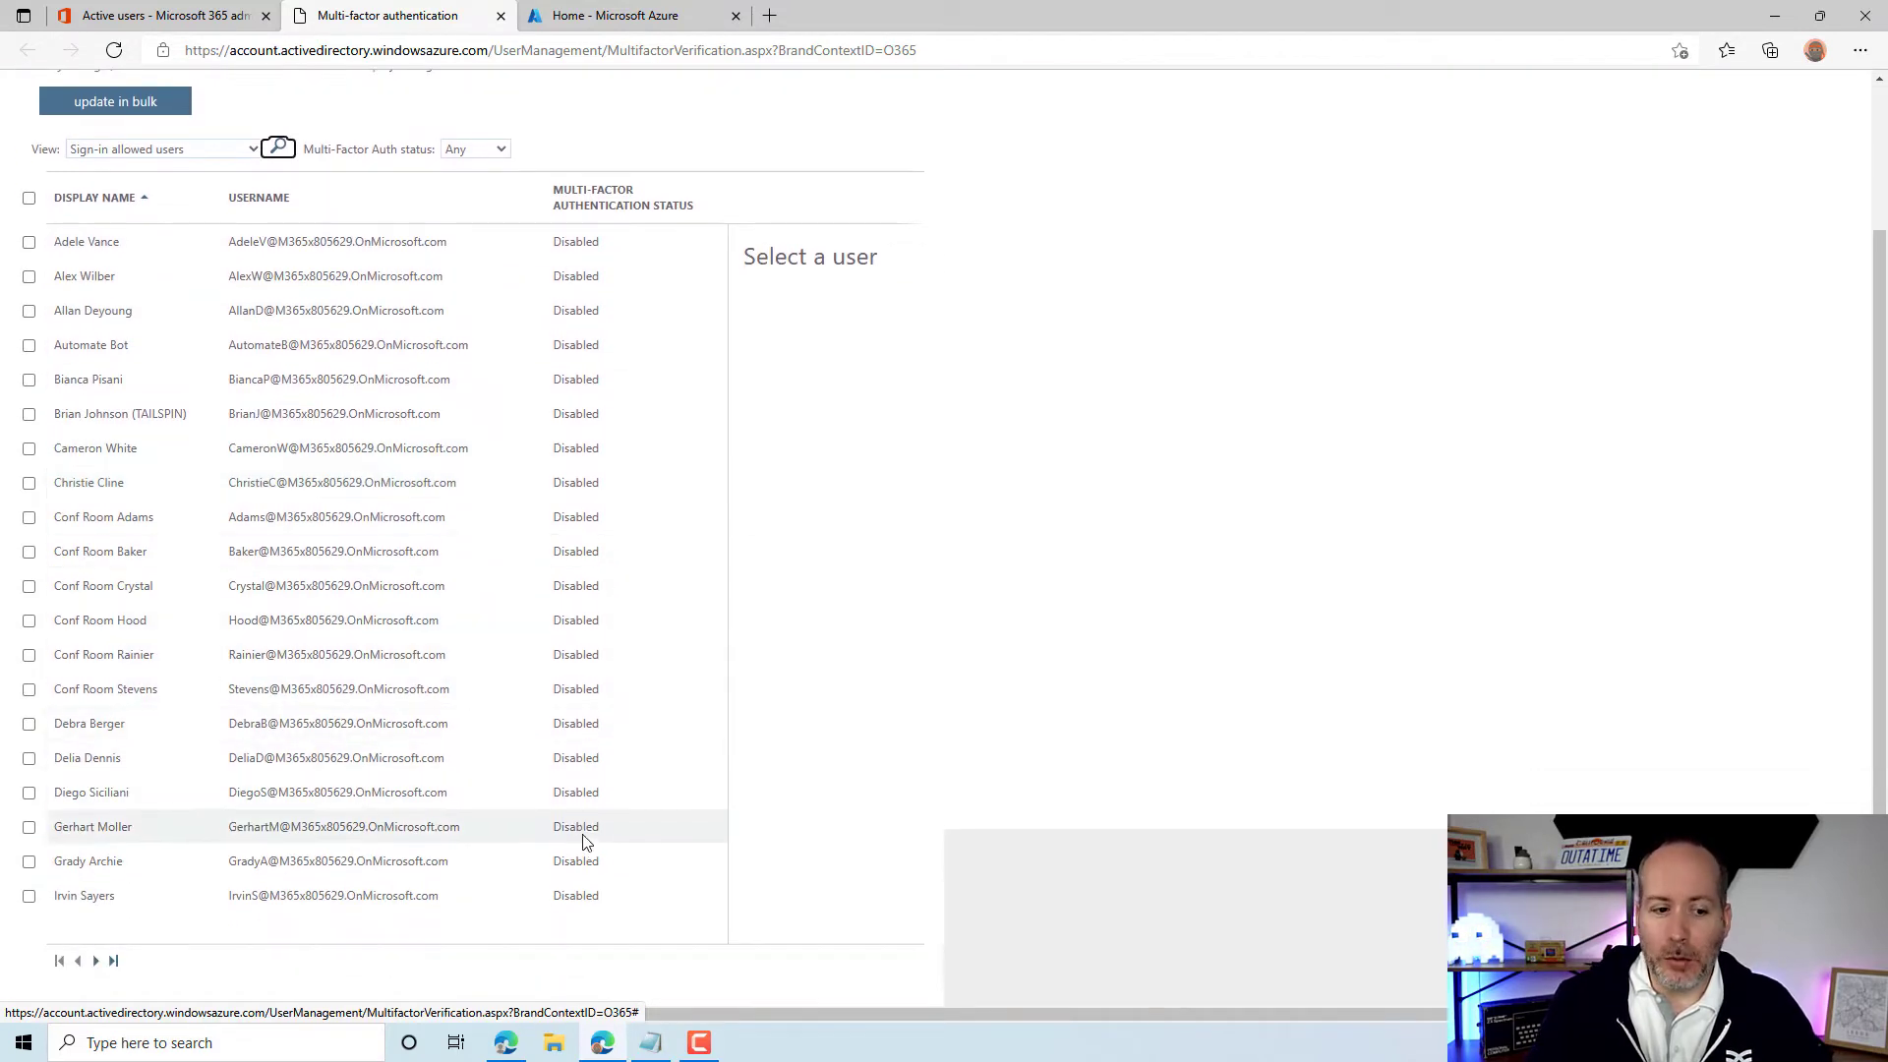
{"action": "scroll", "coordinate": [586, 836], "scroll_direction": "up", "scroll_amount": 2}
{"action": "scroll", "coordinate": [576, 814], "scroll_direction": "down", "scroll_amount": 1}
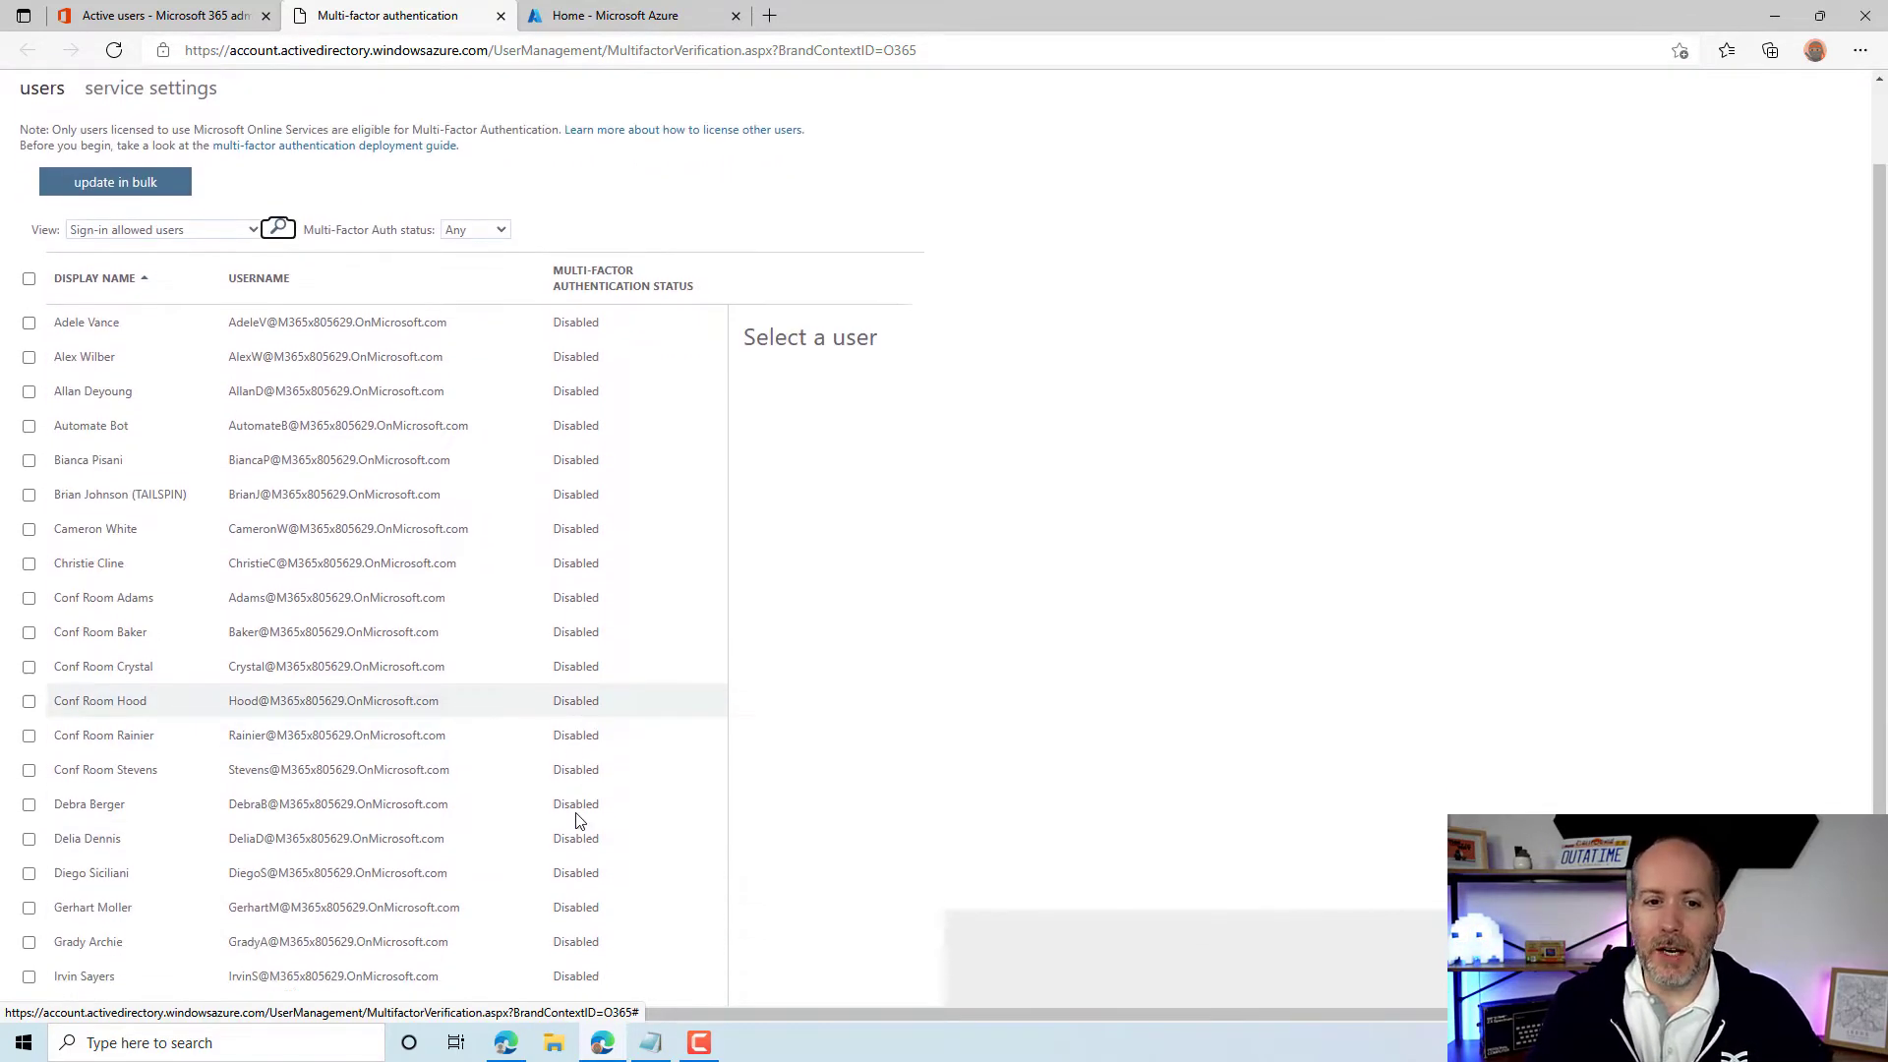
{"action": "scroll", "coordinate": [577, 816], "scroll_direction": "down", "scroll_amount": 1}
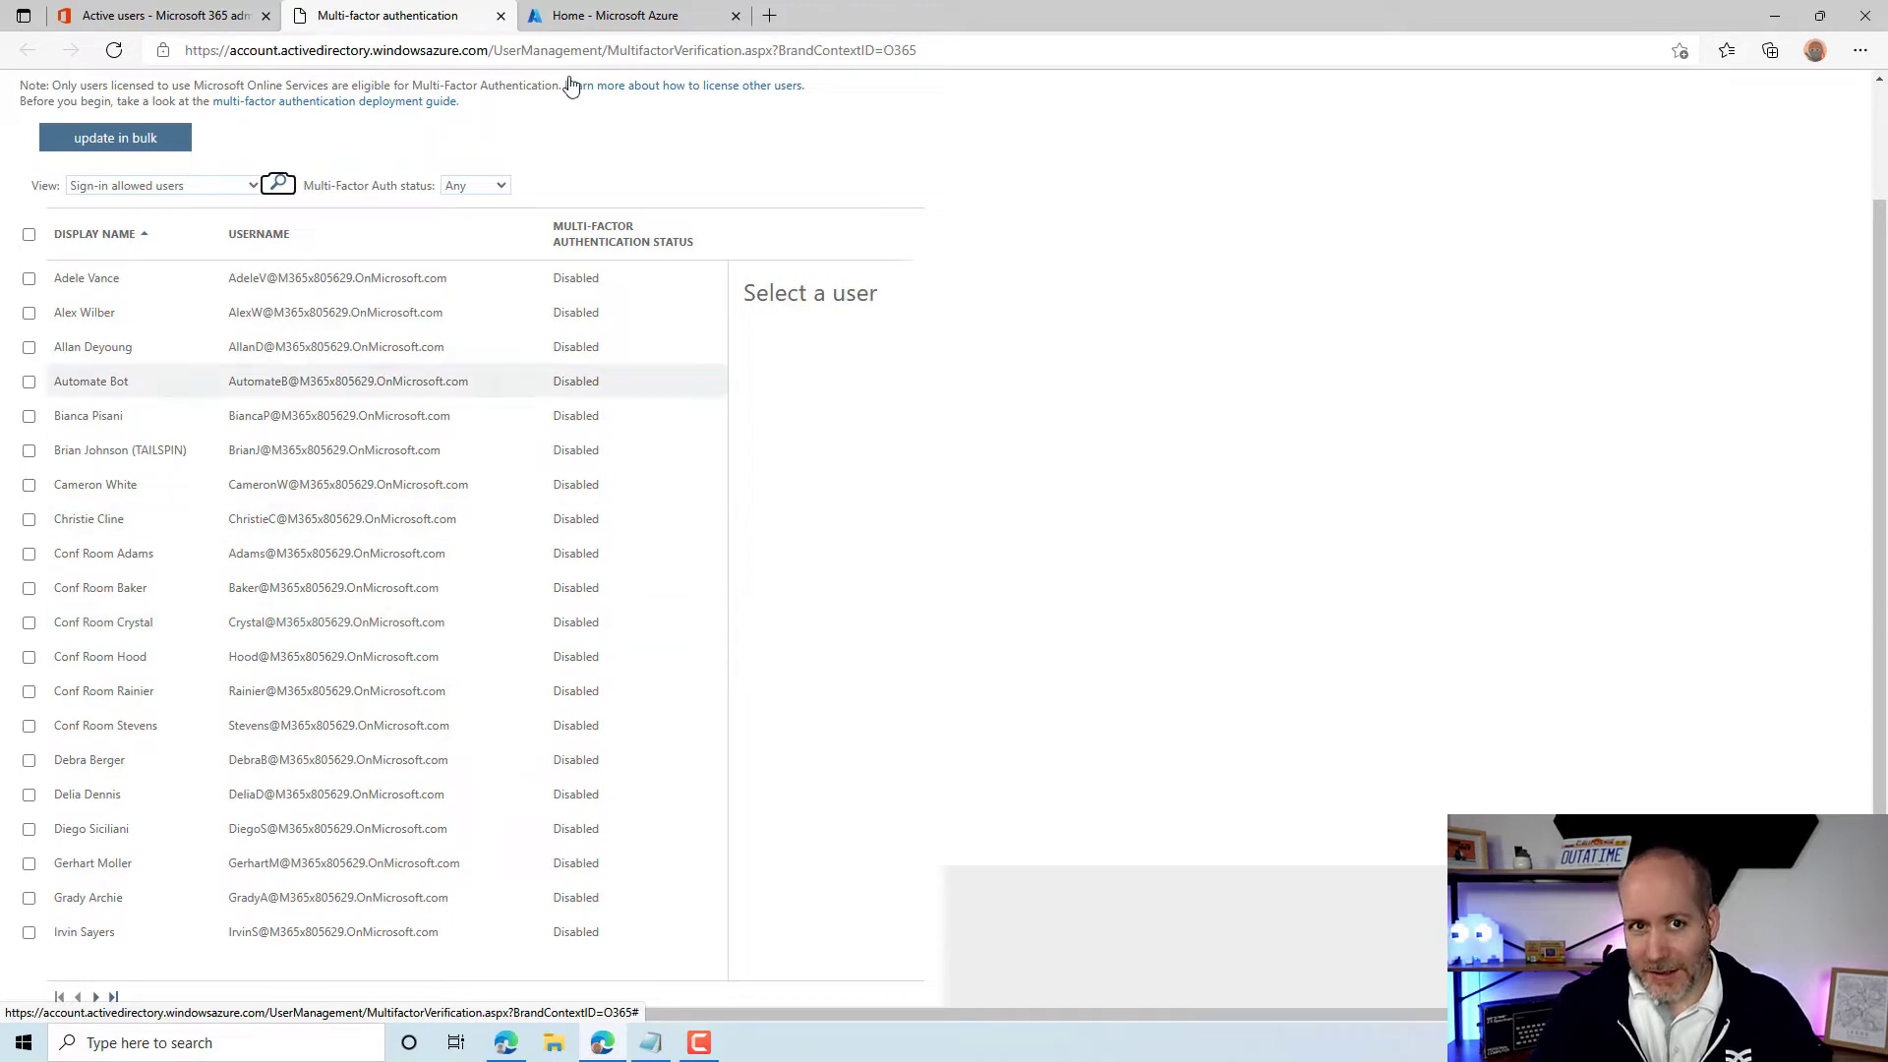
In the Azure portal, go to Azure Active Directory > Security > Conditional Access policies.
{"action": "left_click", "coordinate": [615, 21]}
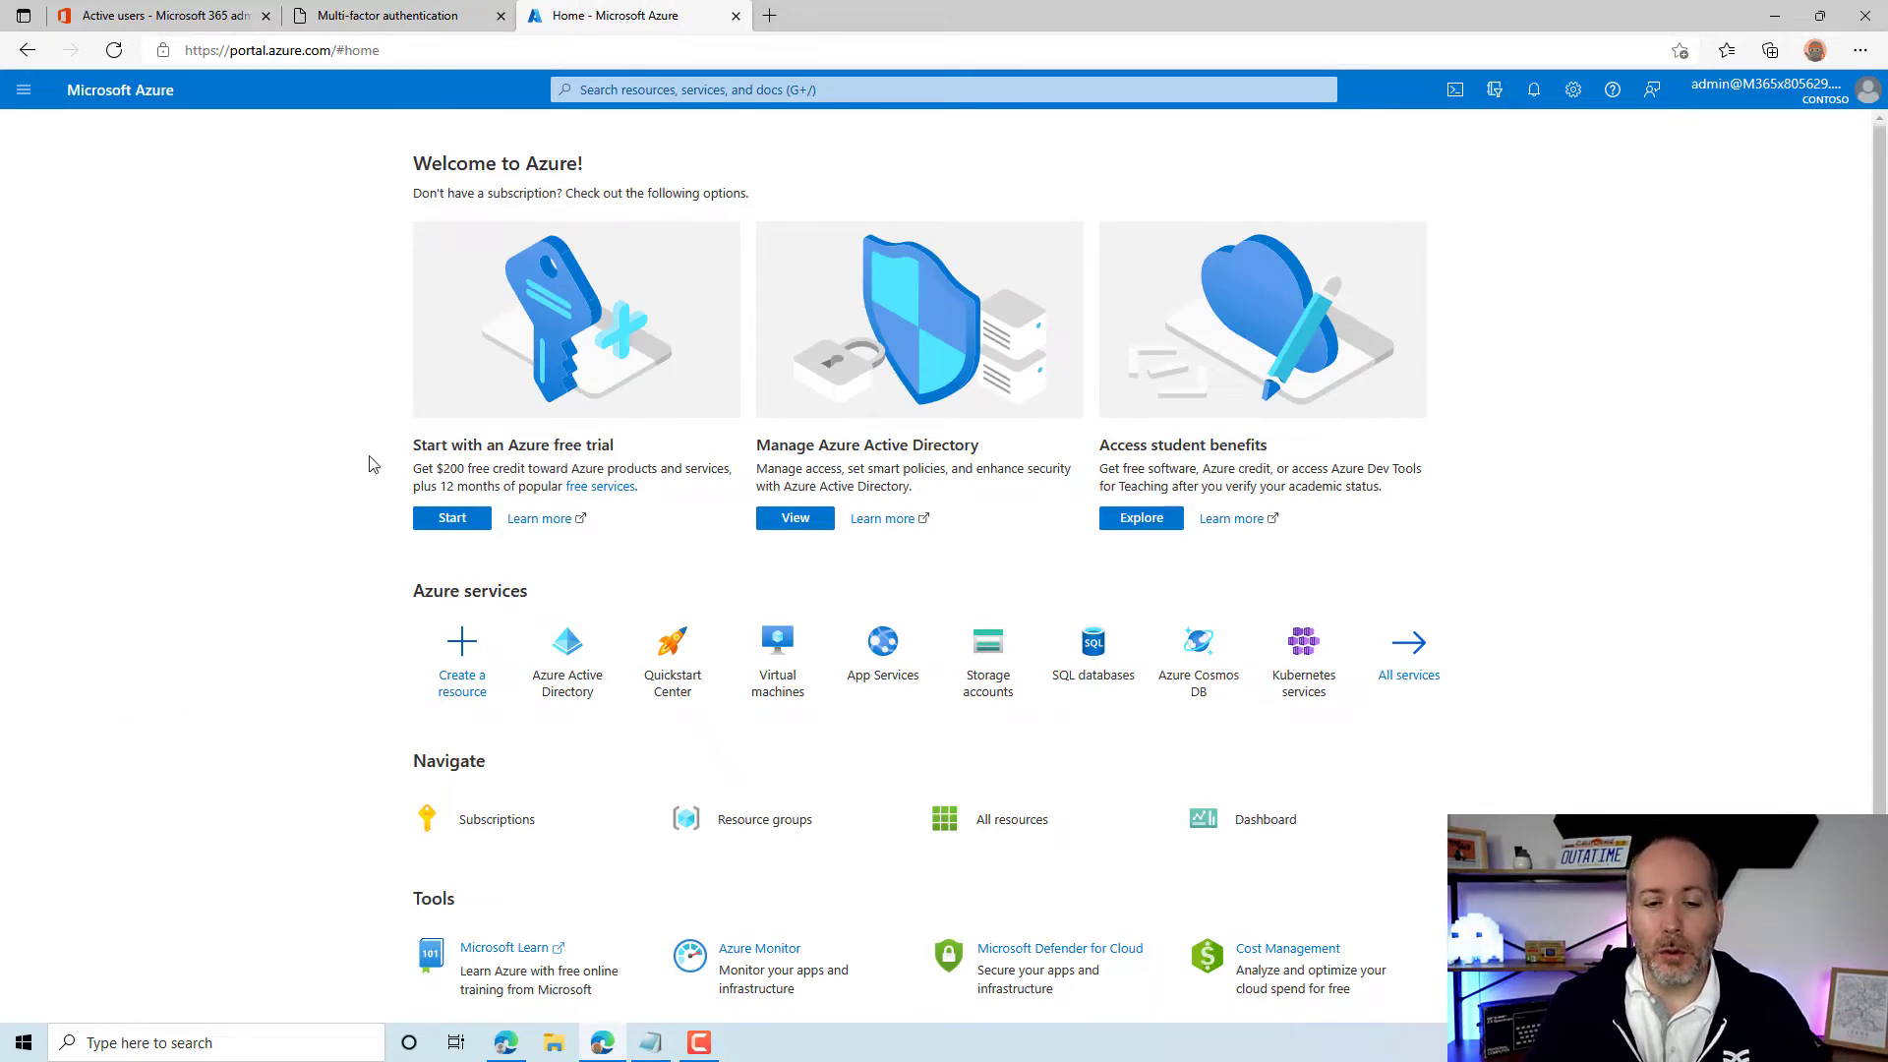
{"action": "left_click", "coordinate": [562, 689]}
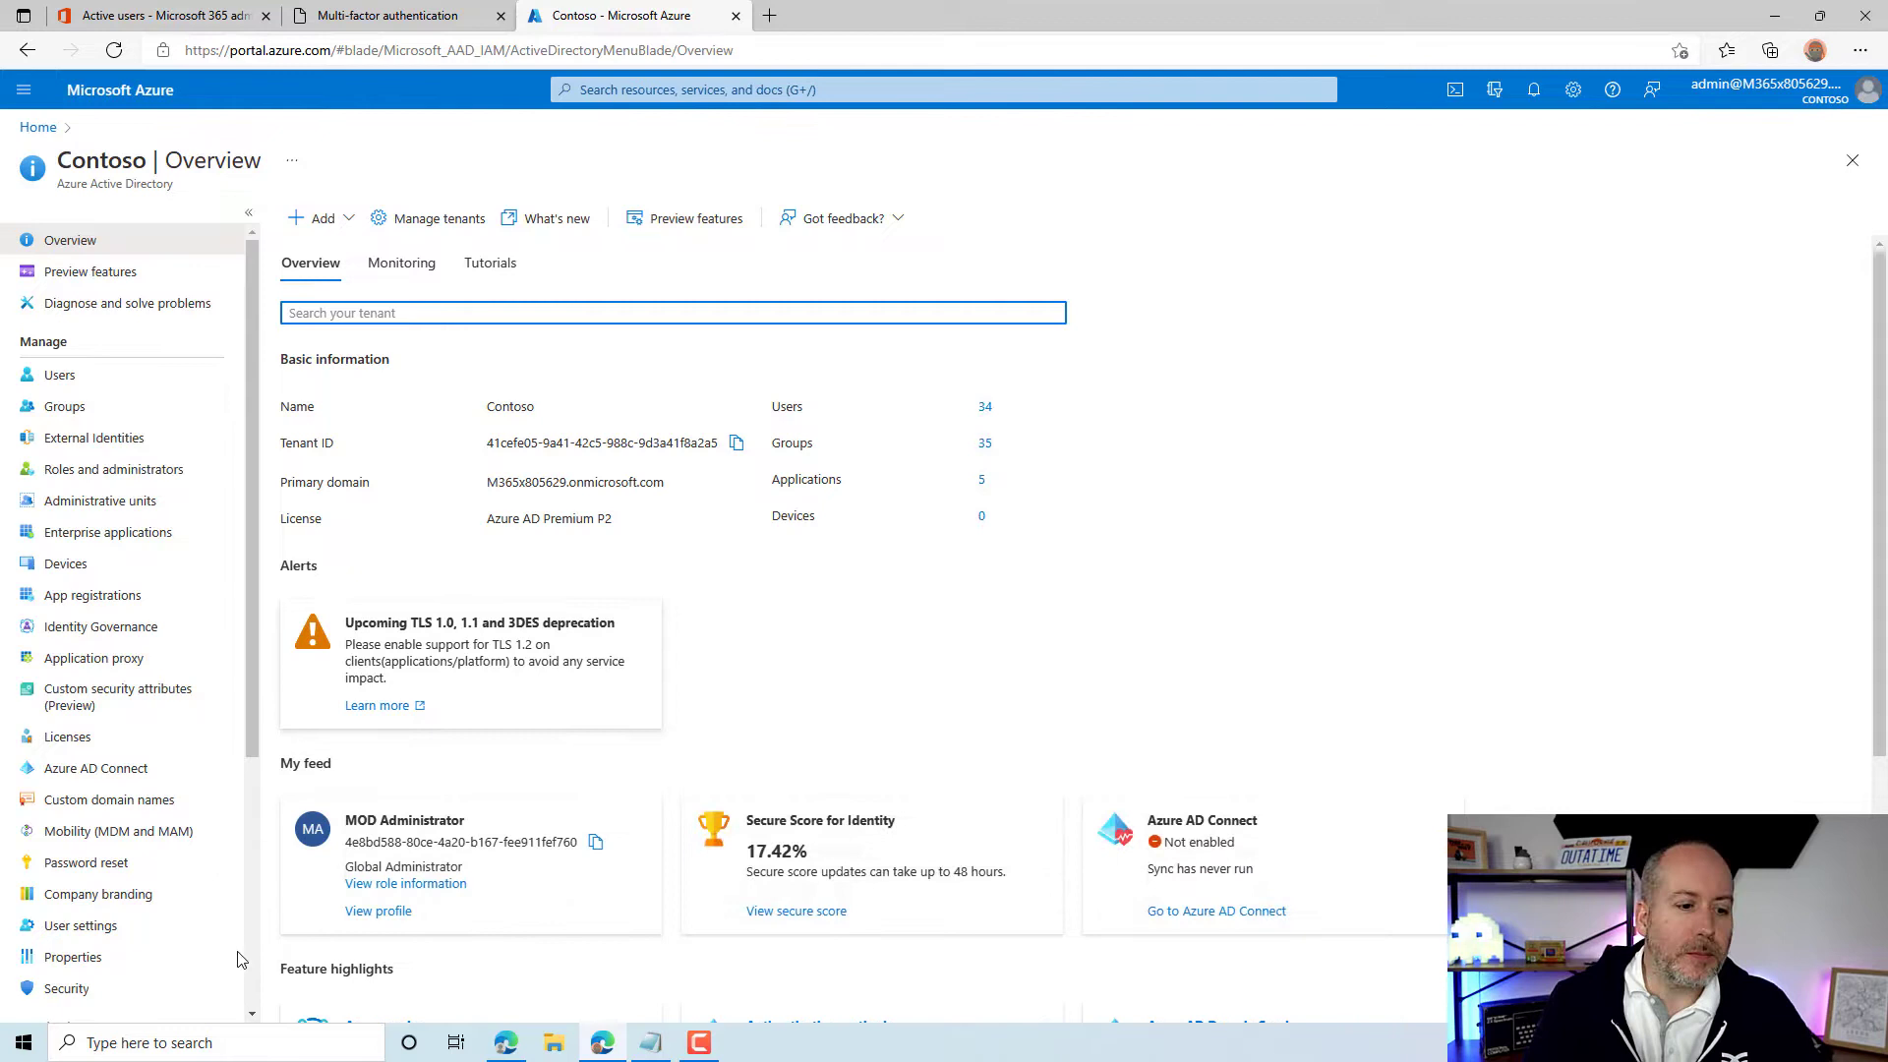
{"action": "left_click", "coordinate": [143, 999]}
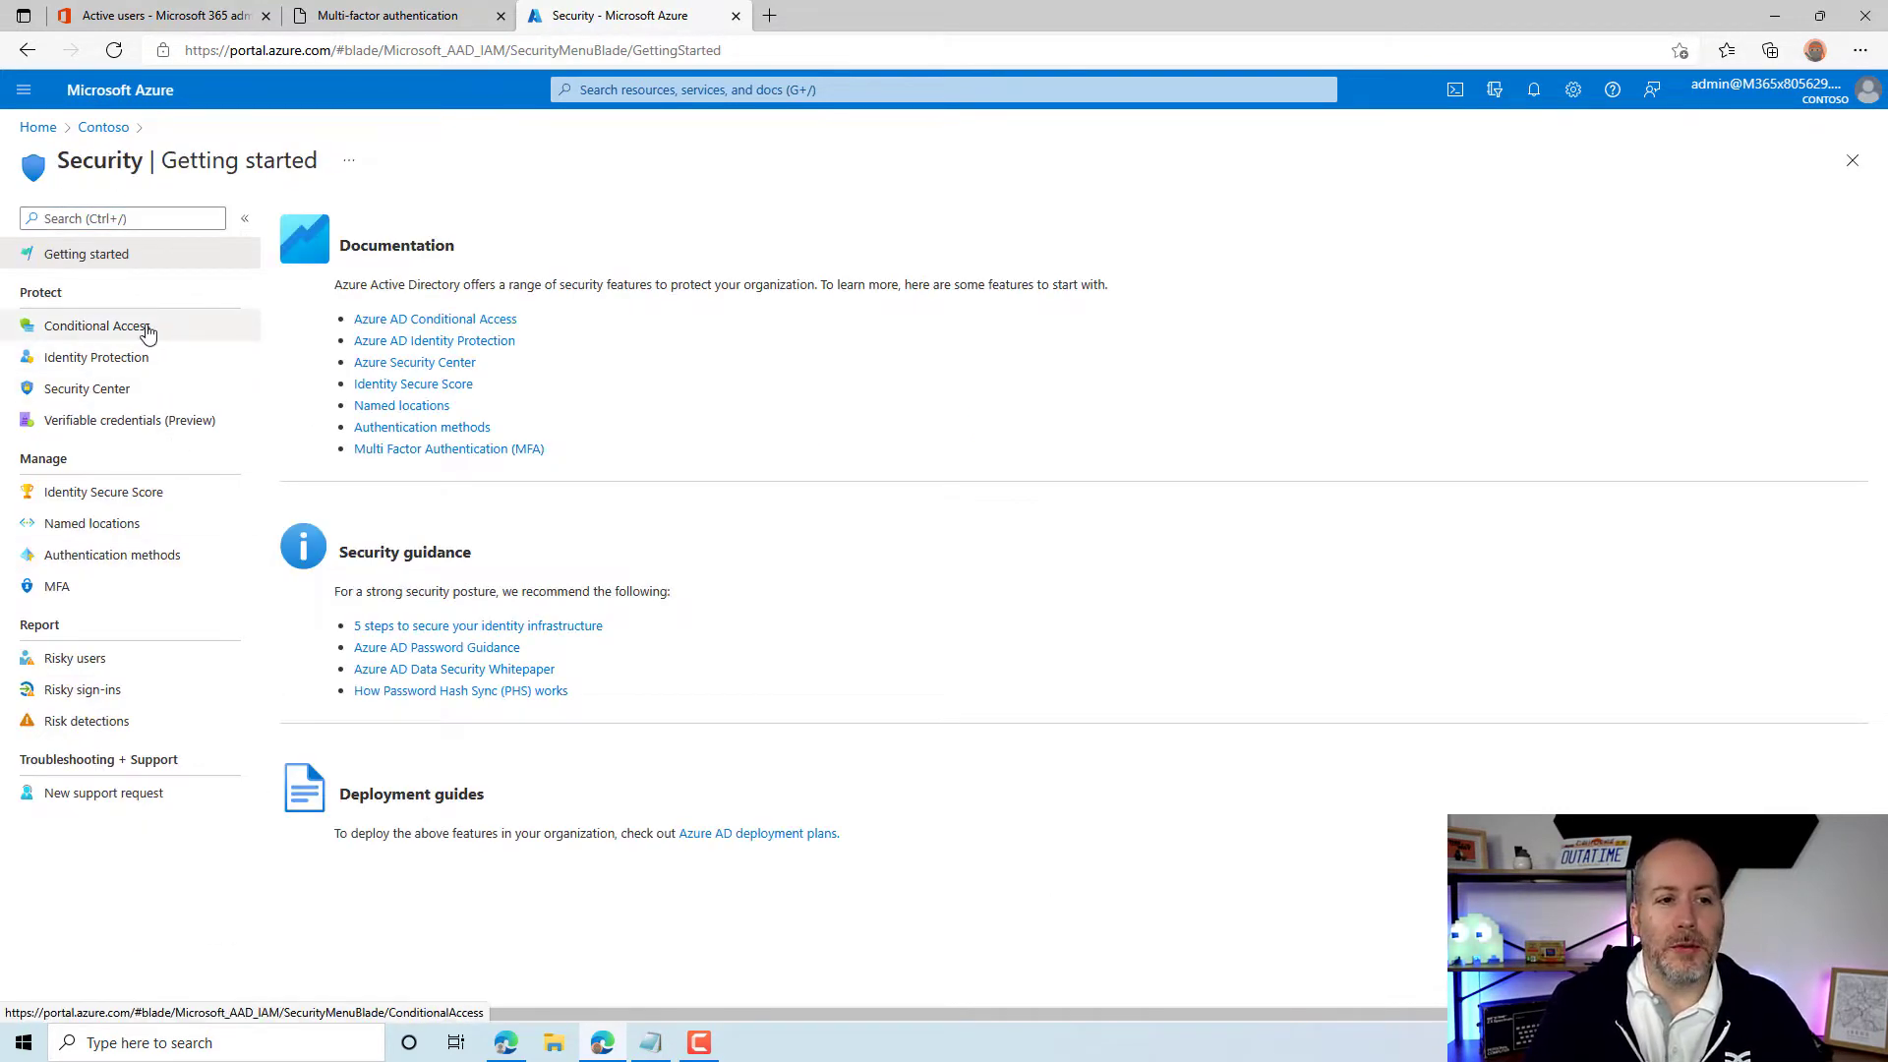
{"action": "left_click", "coordinate": [184, 335]}
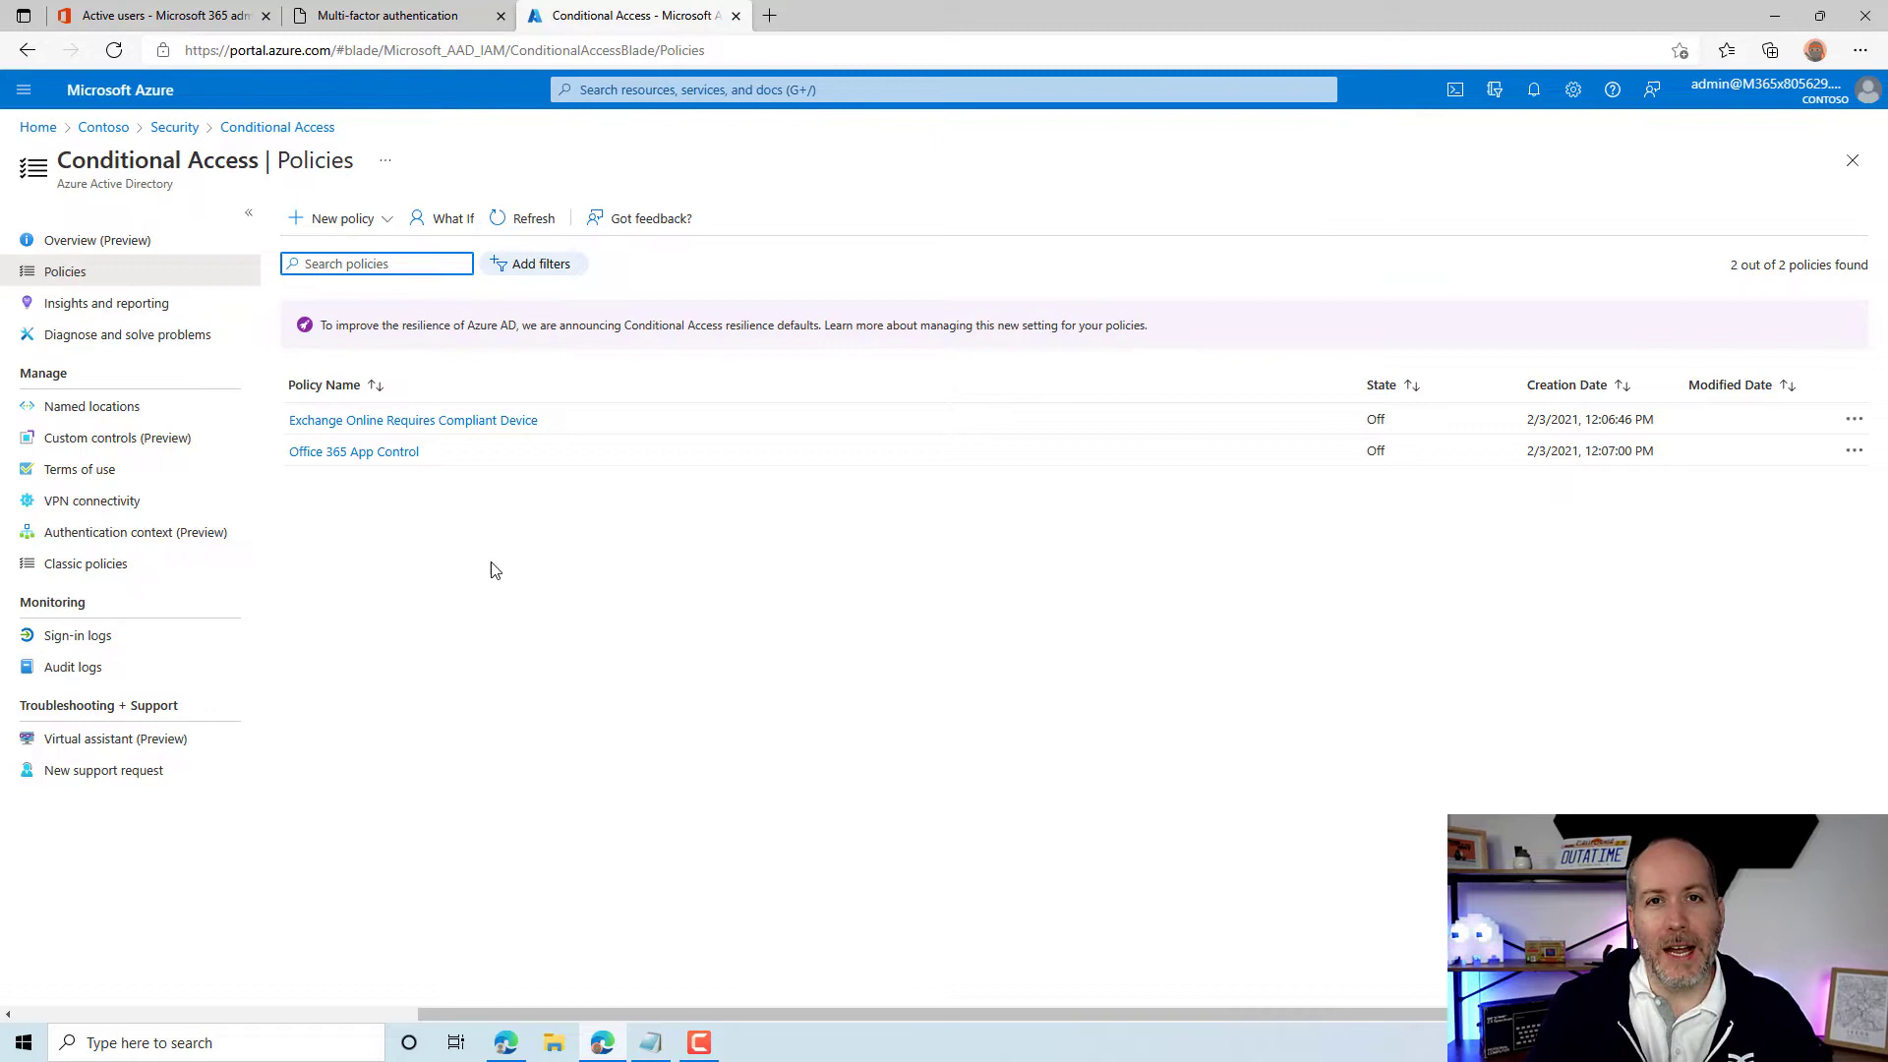
{"action": "left_click", "coordinate": [357, 455]}
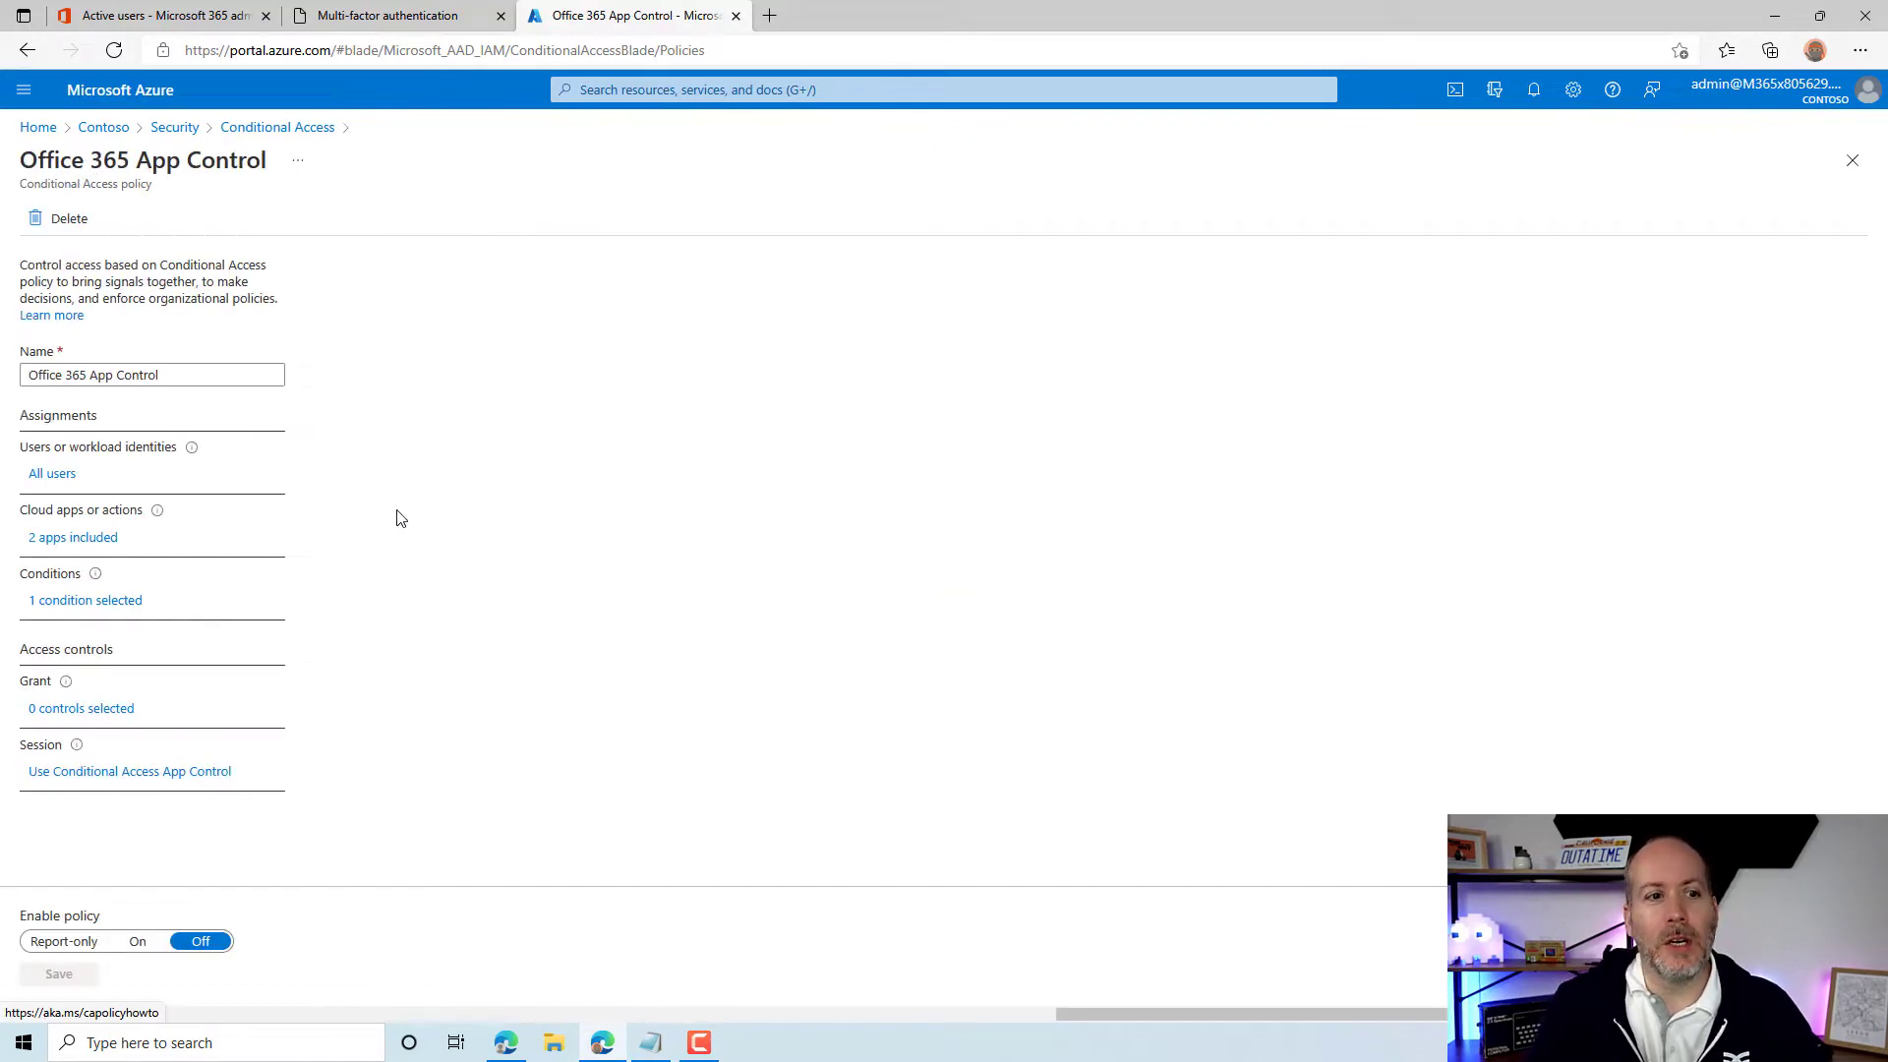
{"action": "left_click", "coordinate": [54, 478]}
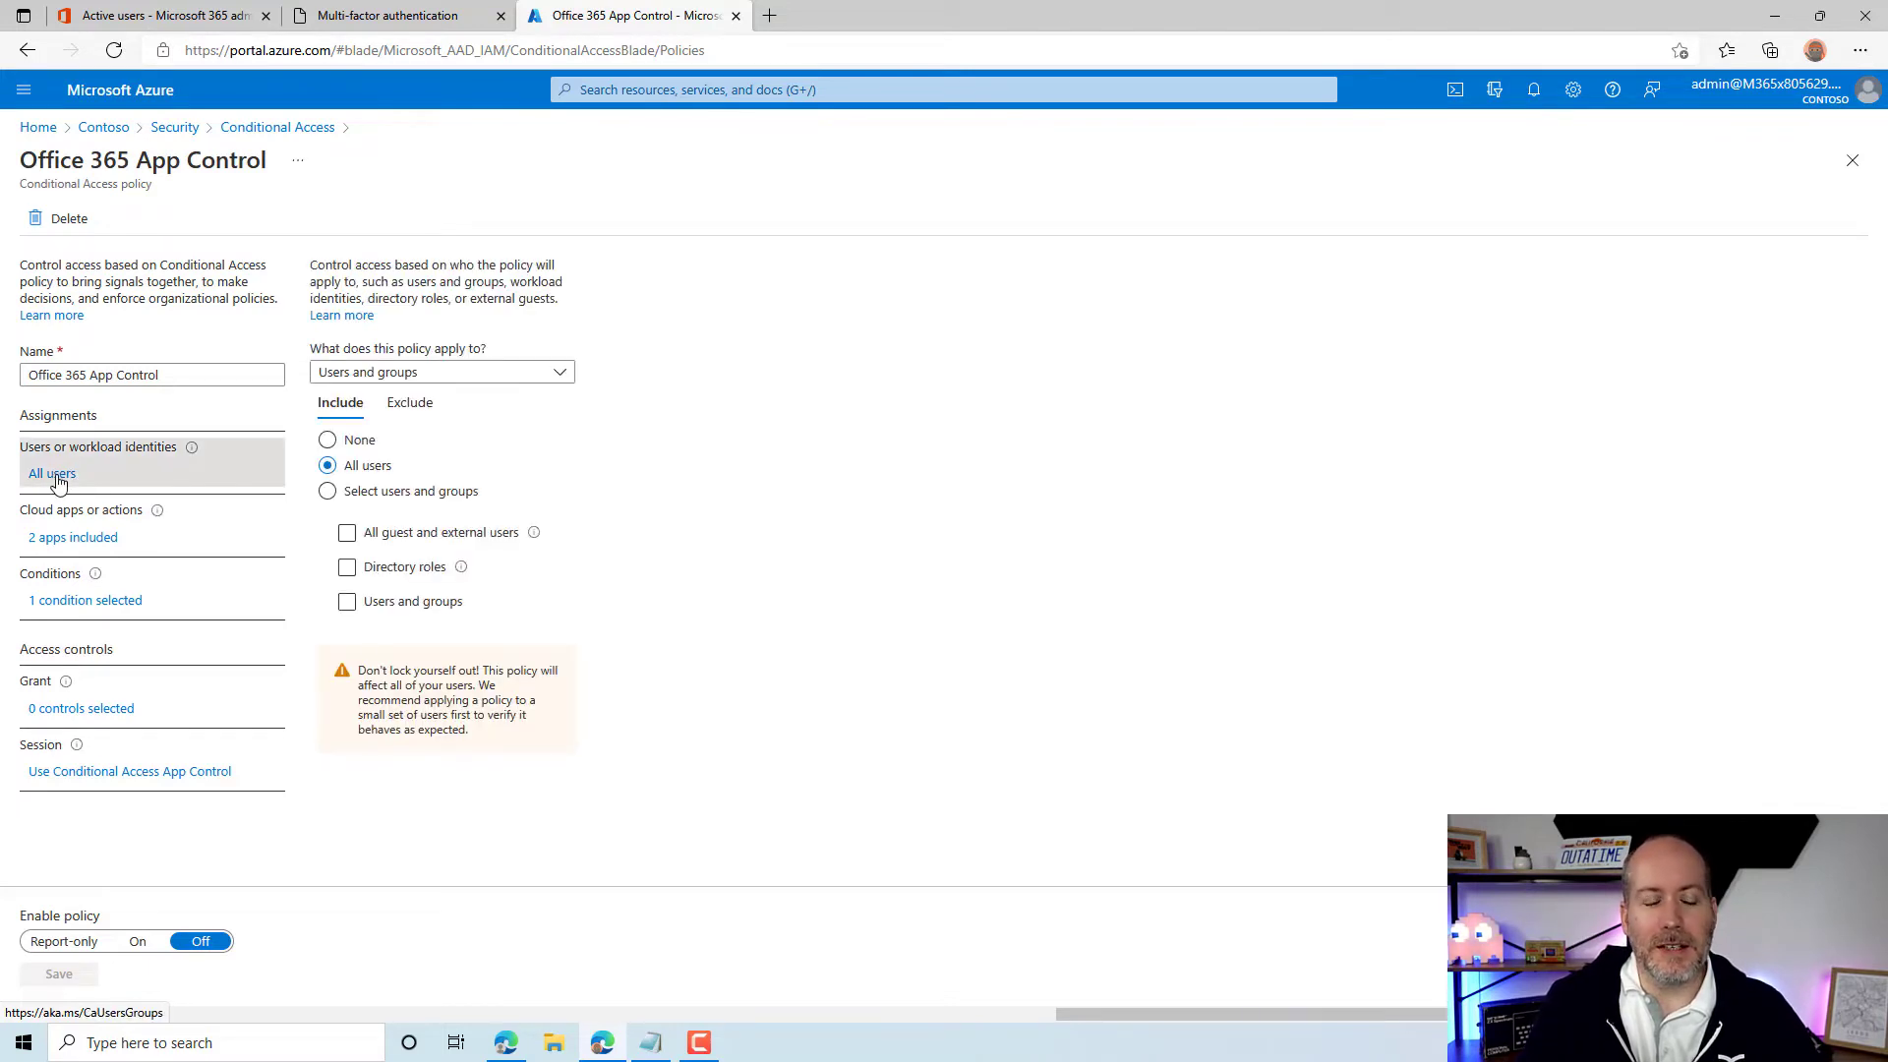
{"action": "left_click", "coordinate": [424, 404]}
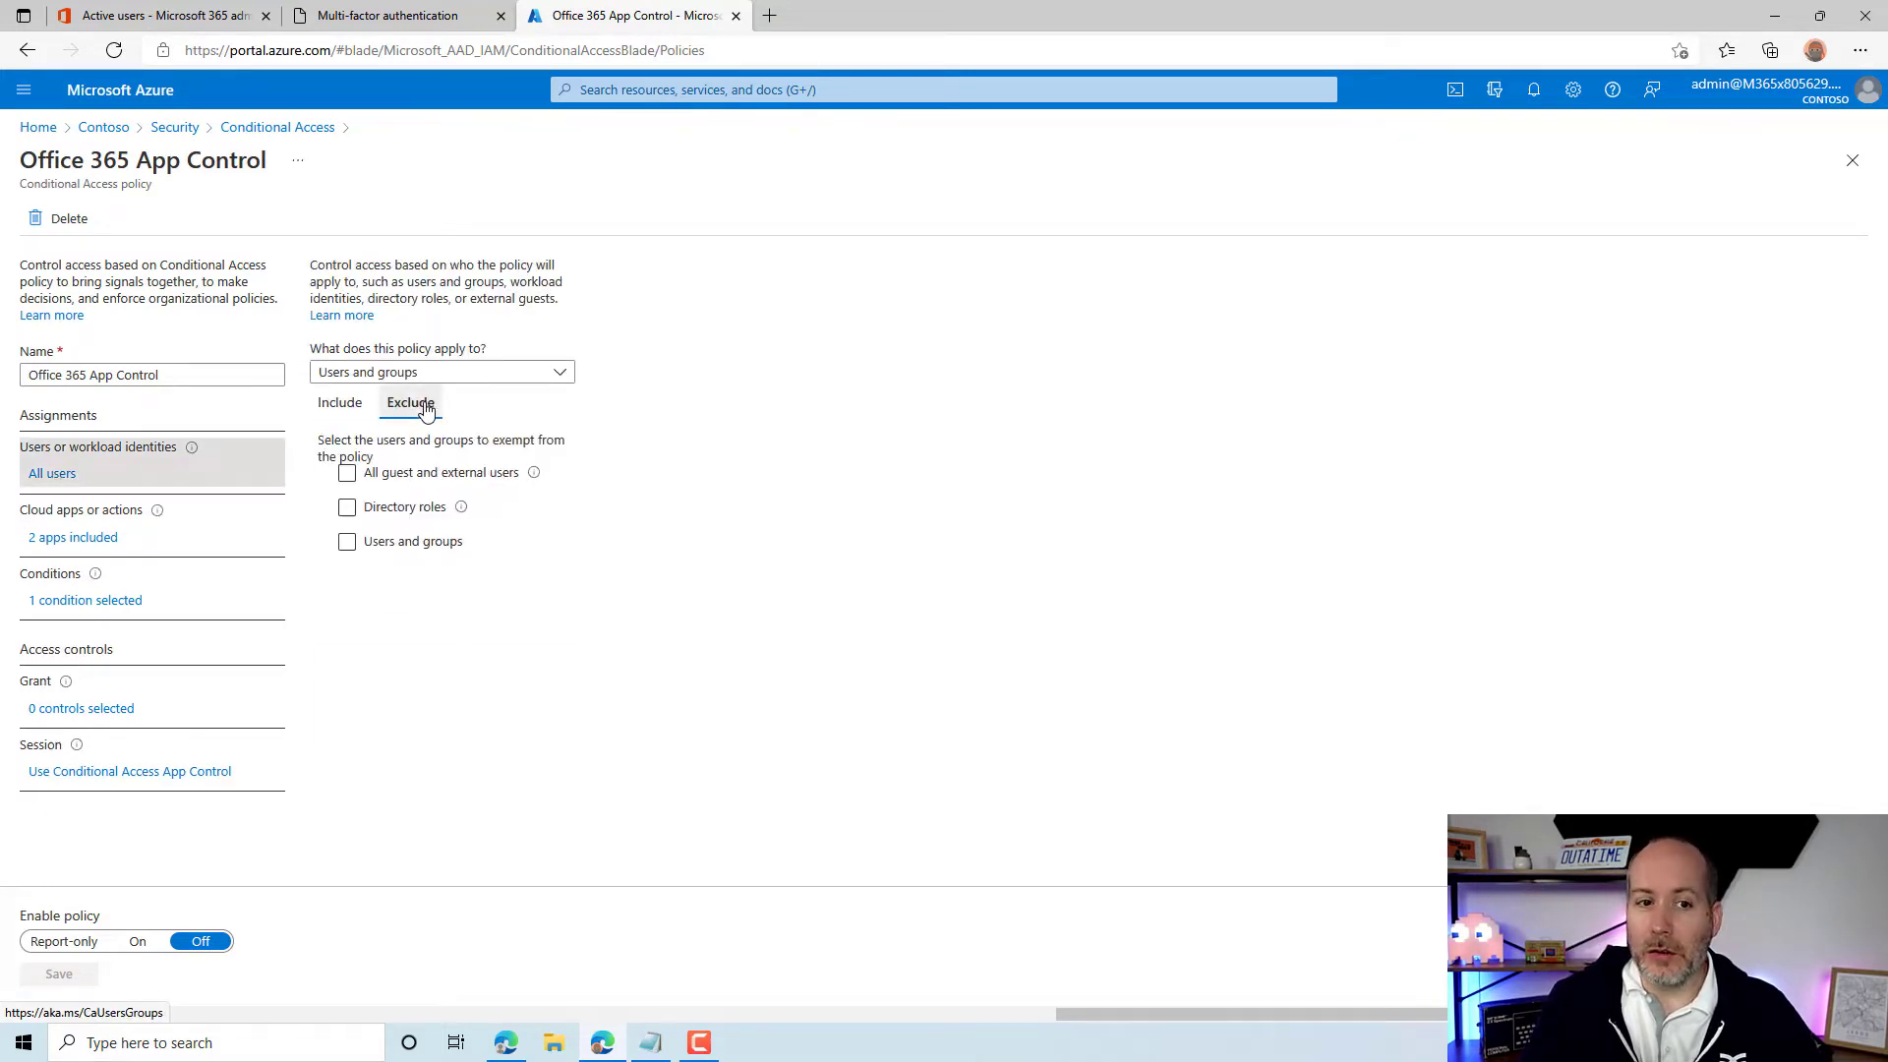
{"action": "left_click", "coordinate": [417, 544]}
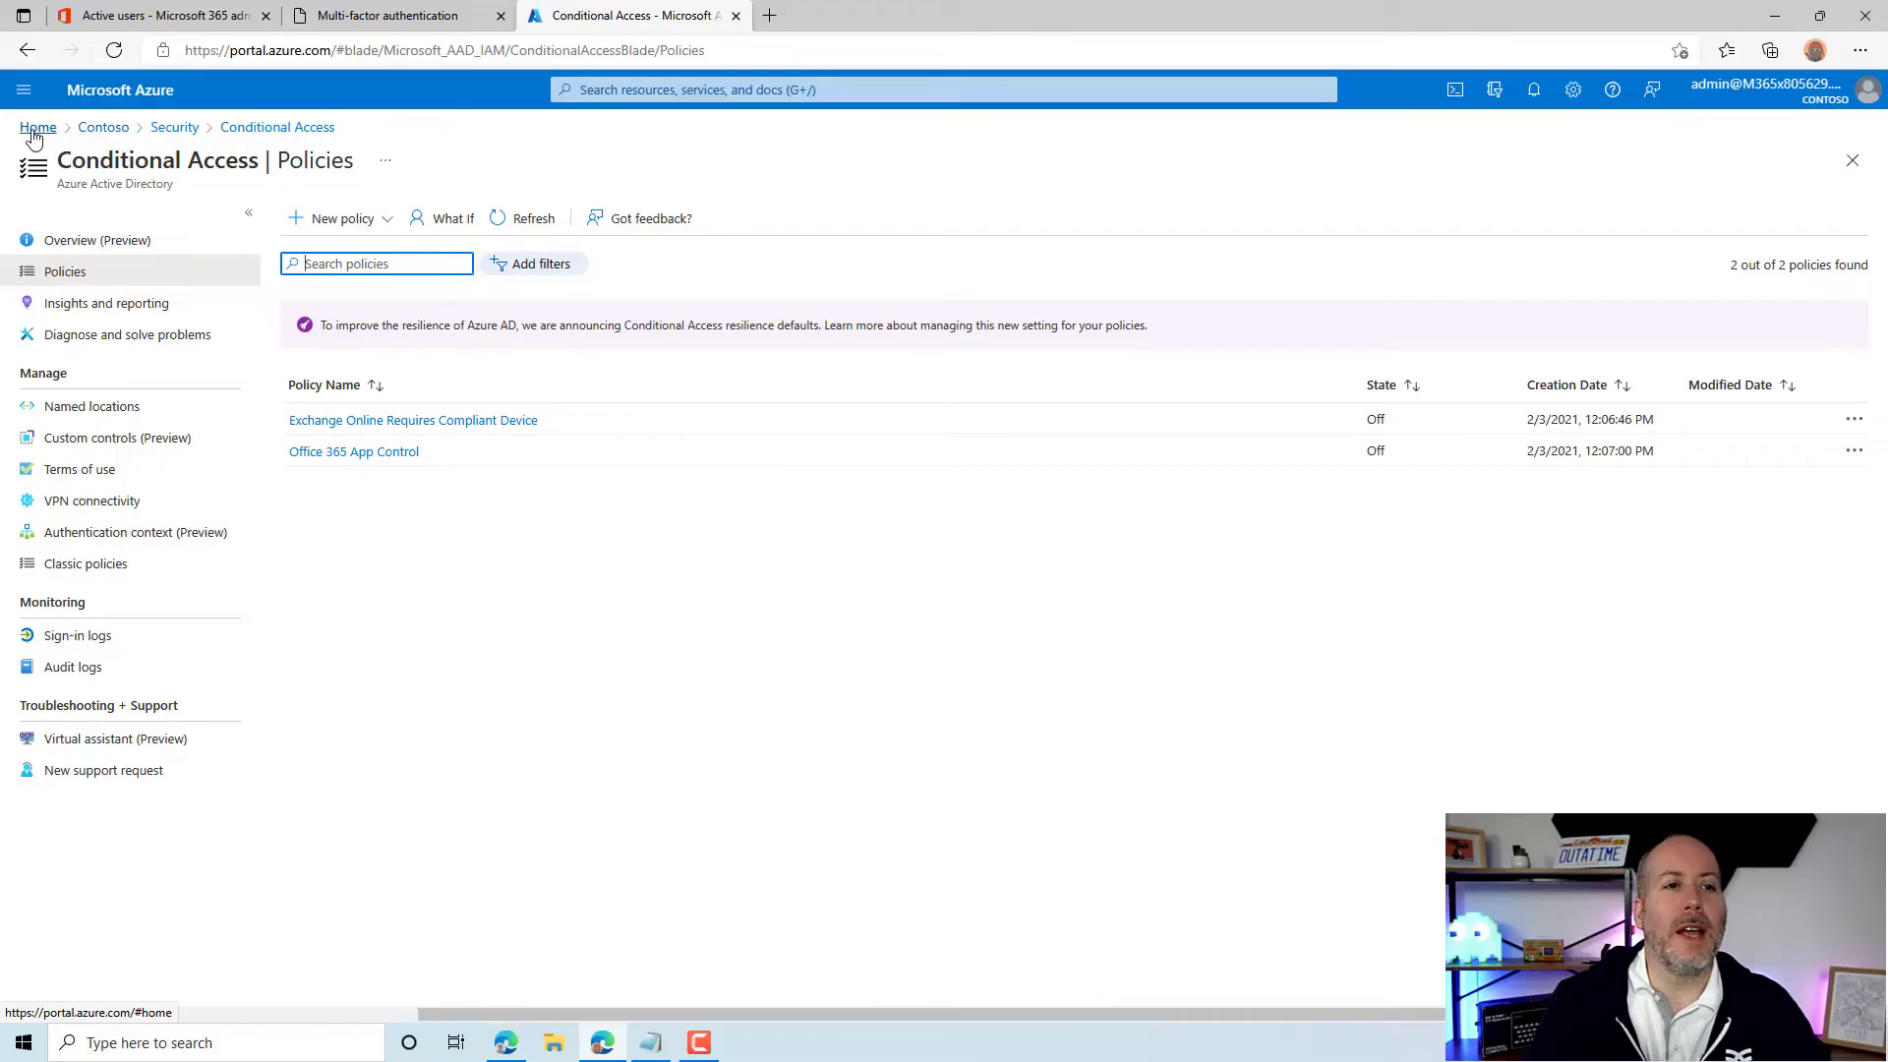
From Azure home, open Azure Active Directory Properties and the Manage Security defaults panel.
{"action": "left_click", "coordinate": [36, 129]}
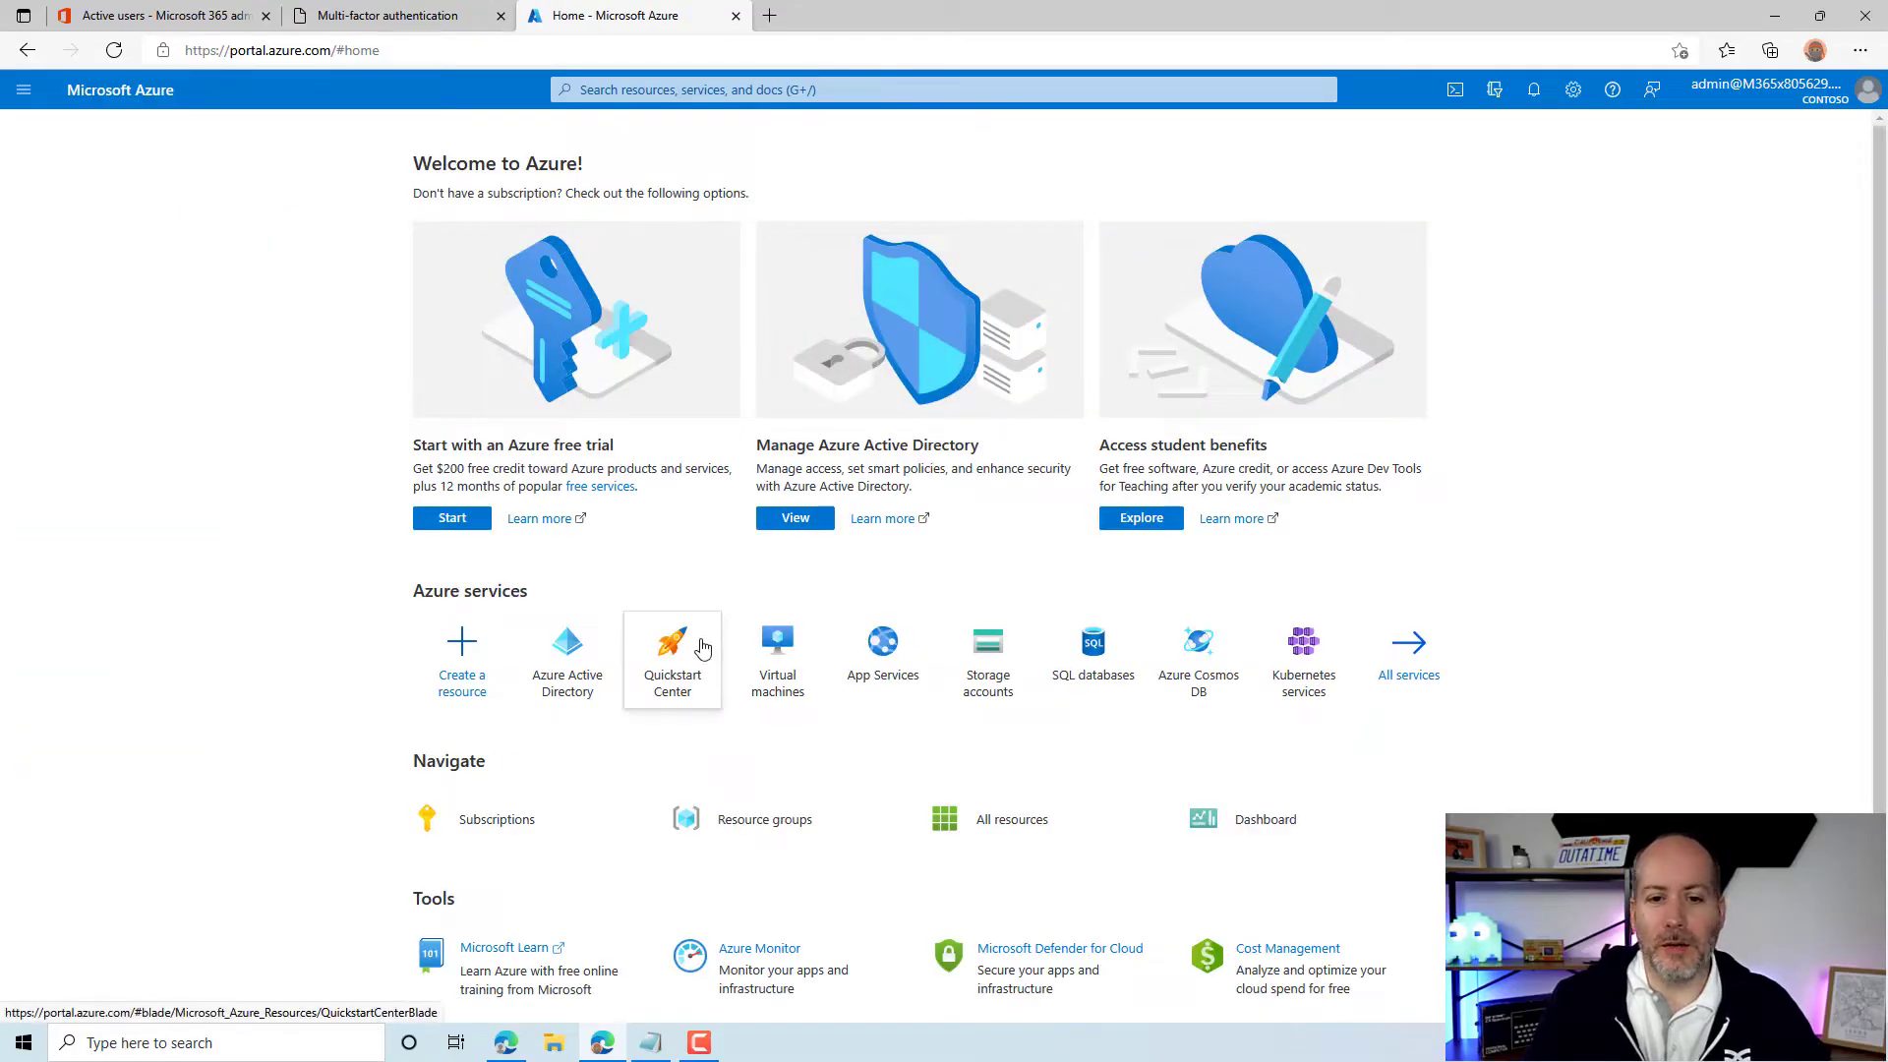
{"action": "left_click", "coordinate": [567, 654]}
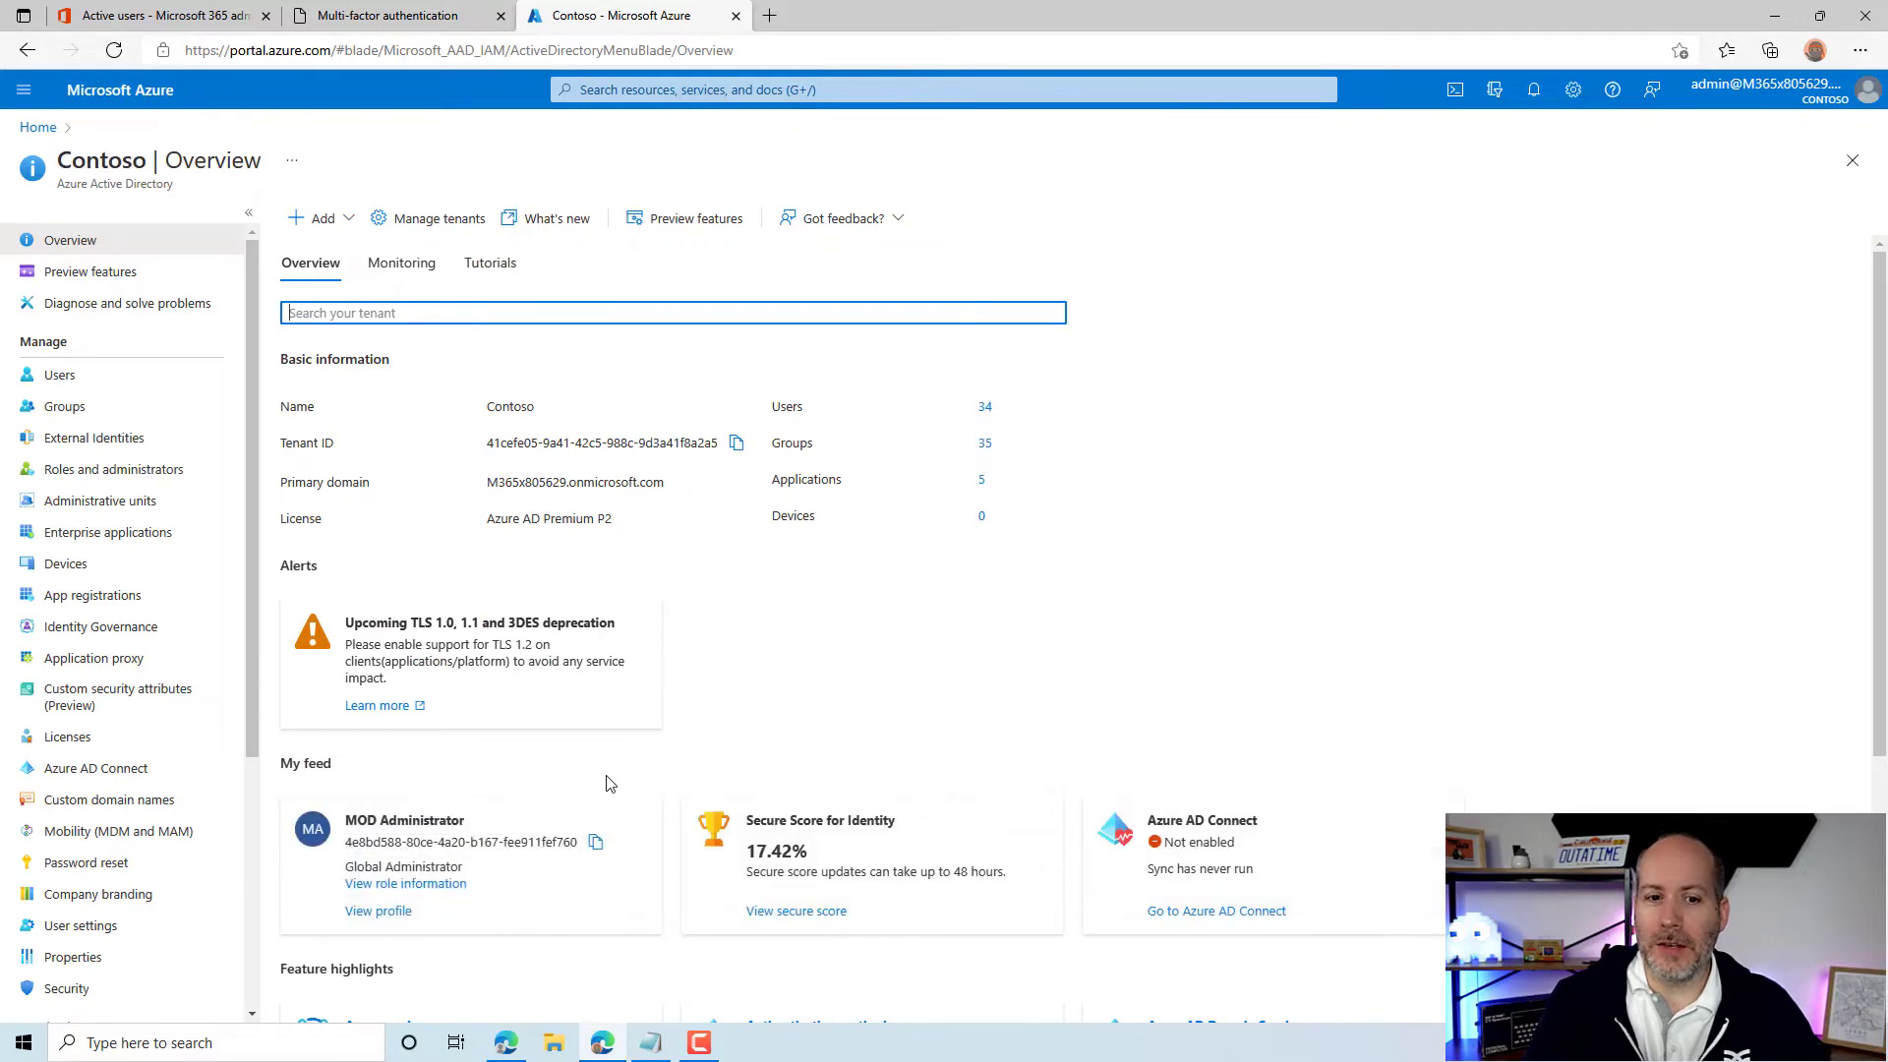
{"action": "left_click", "coordinate": [135, 963]}
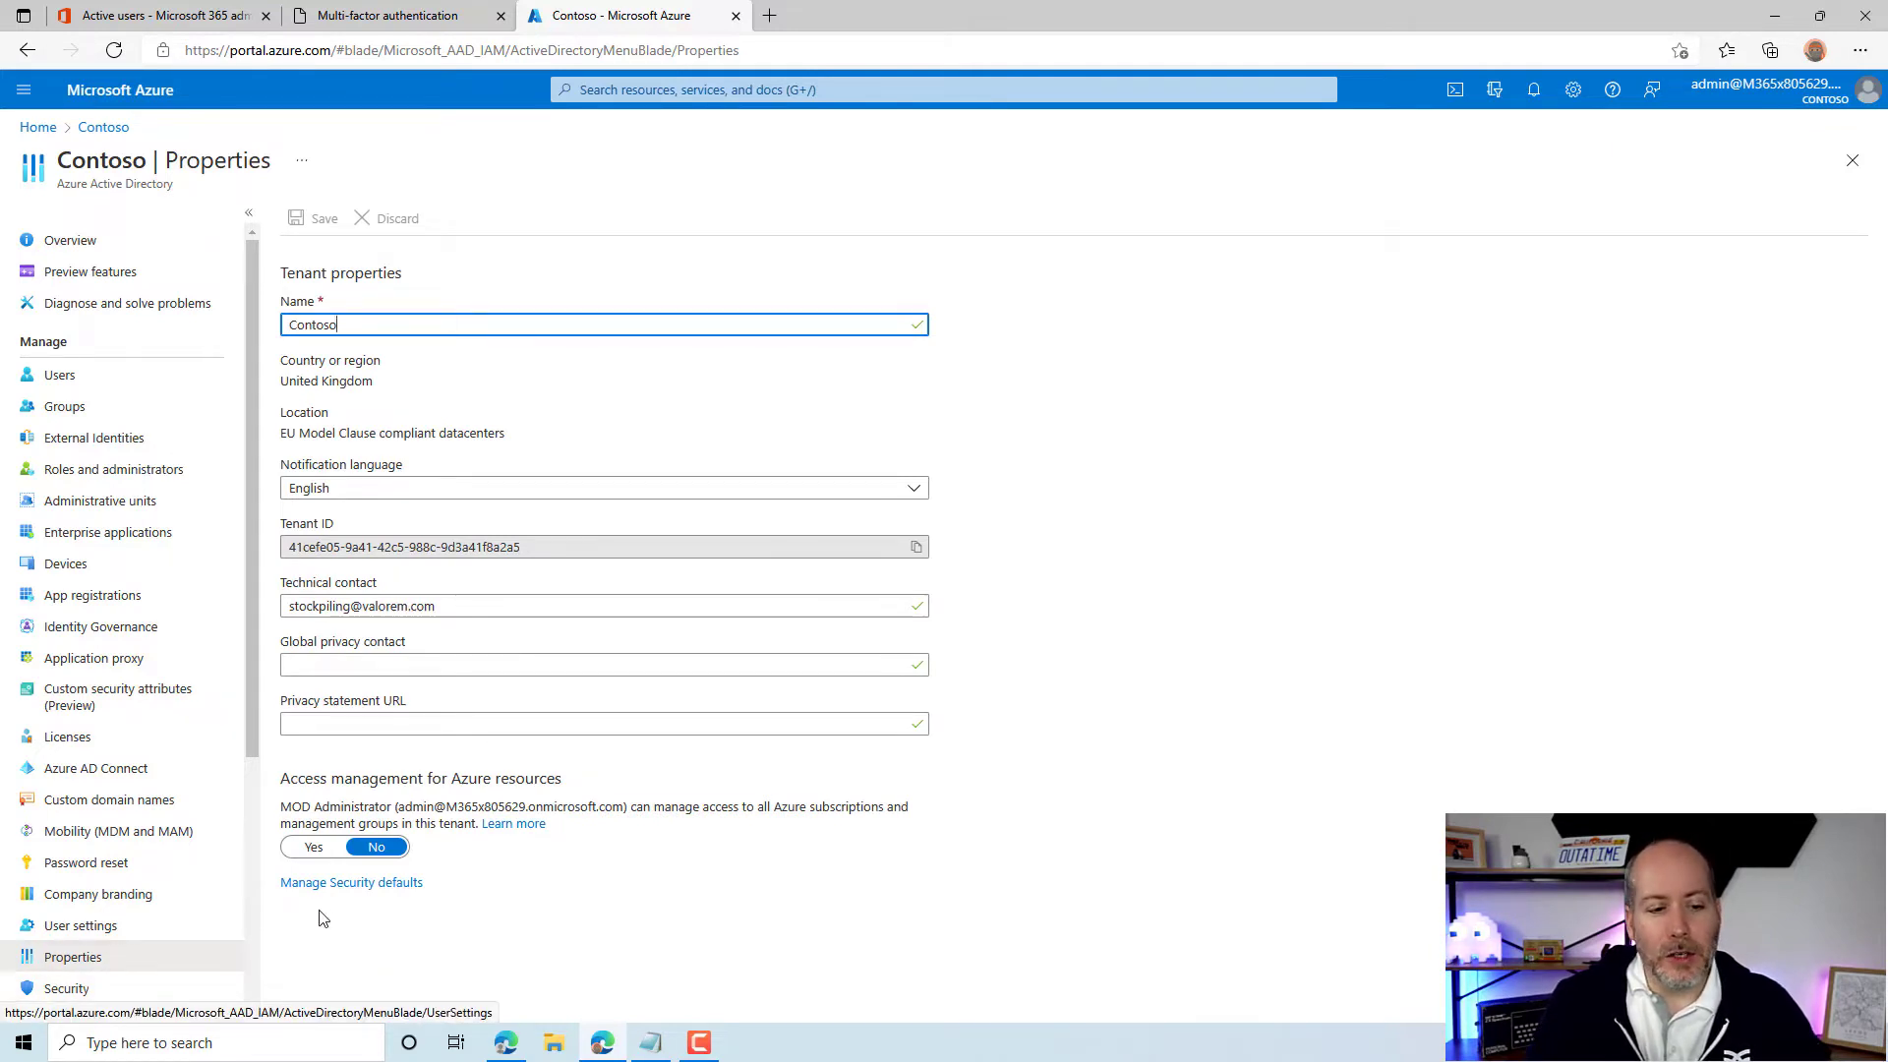
{"action": "left_click", "coordinate": [396, 888]}
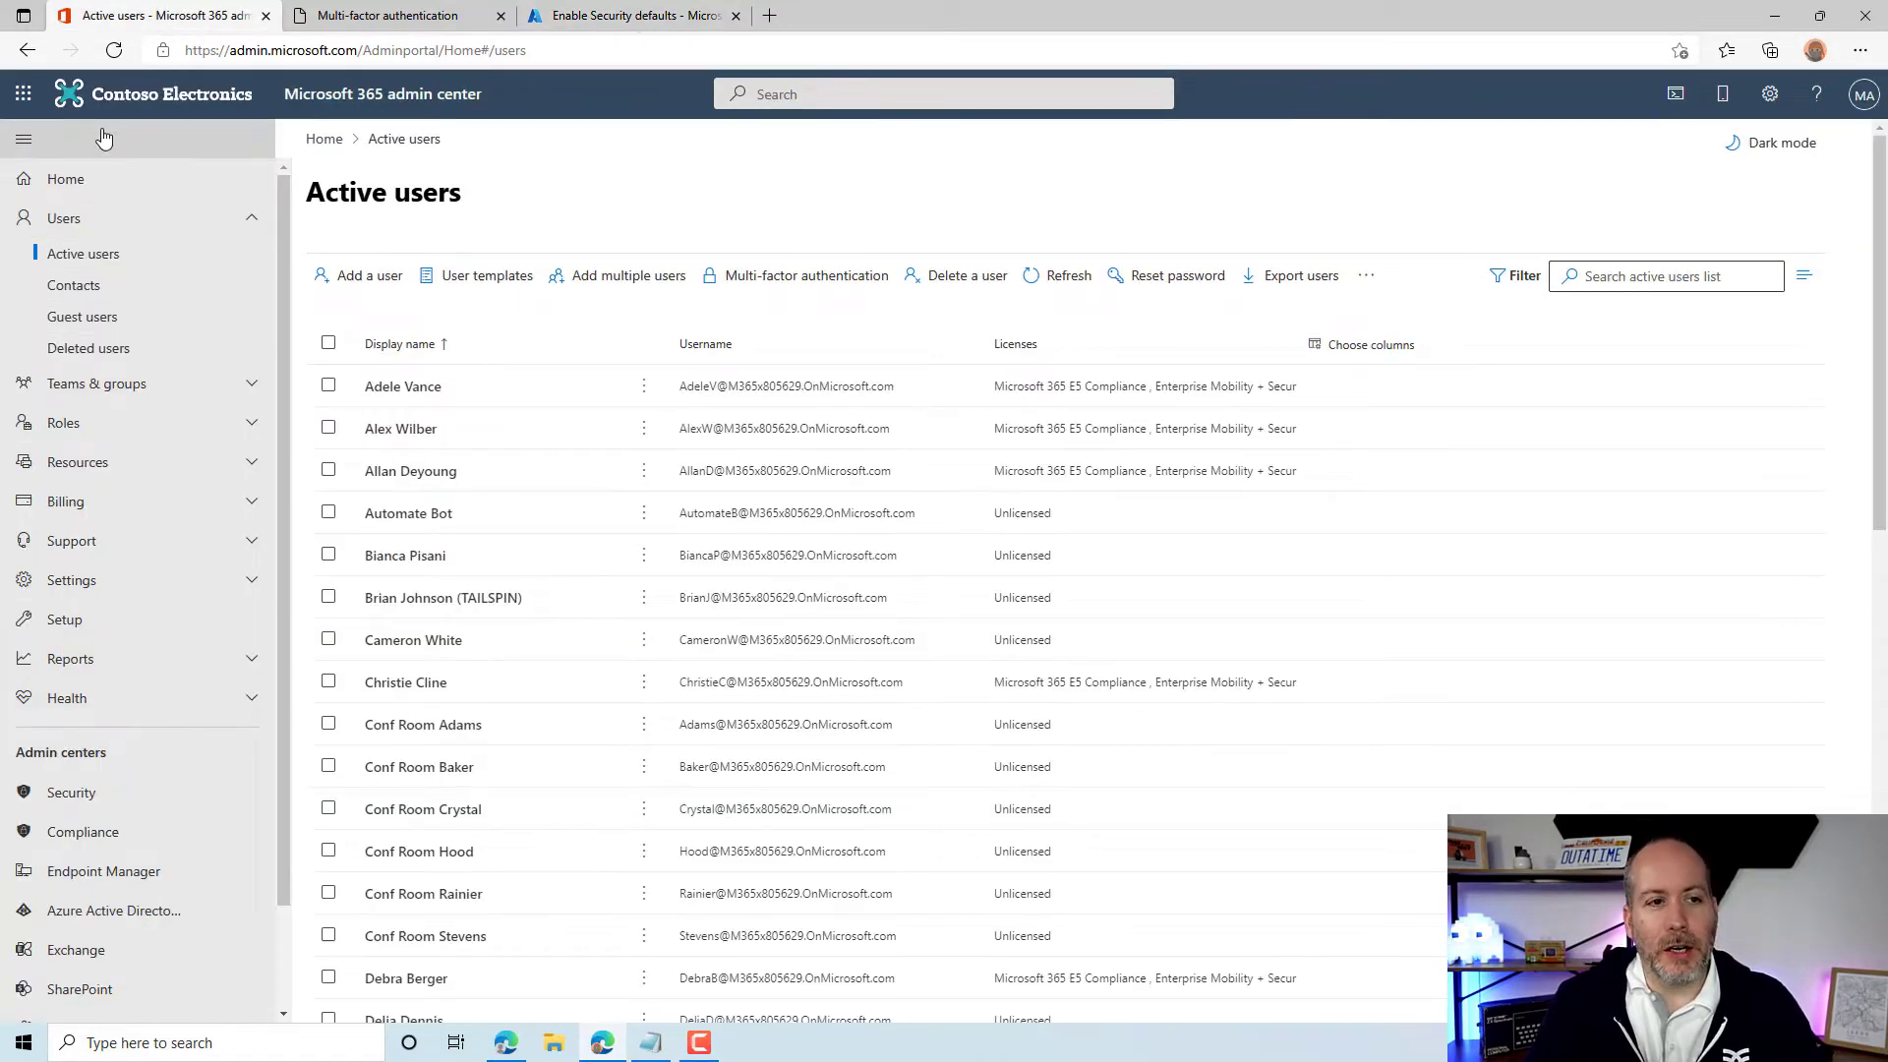
Open Modern authentication from Settings > Org settings > Services and review the basic-auth protocols.
{"action": "left_click", "coordinate": [103, 138]}
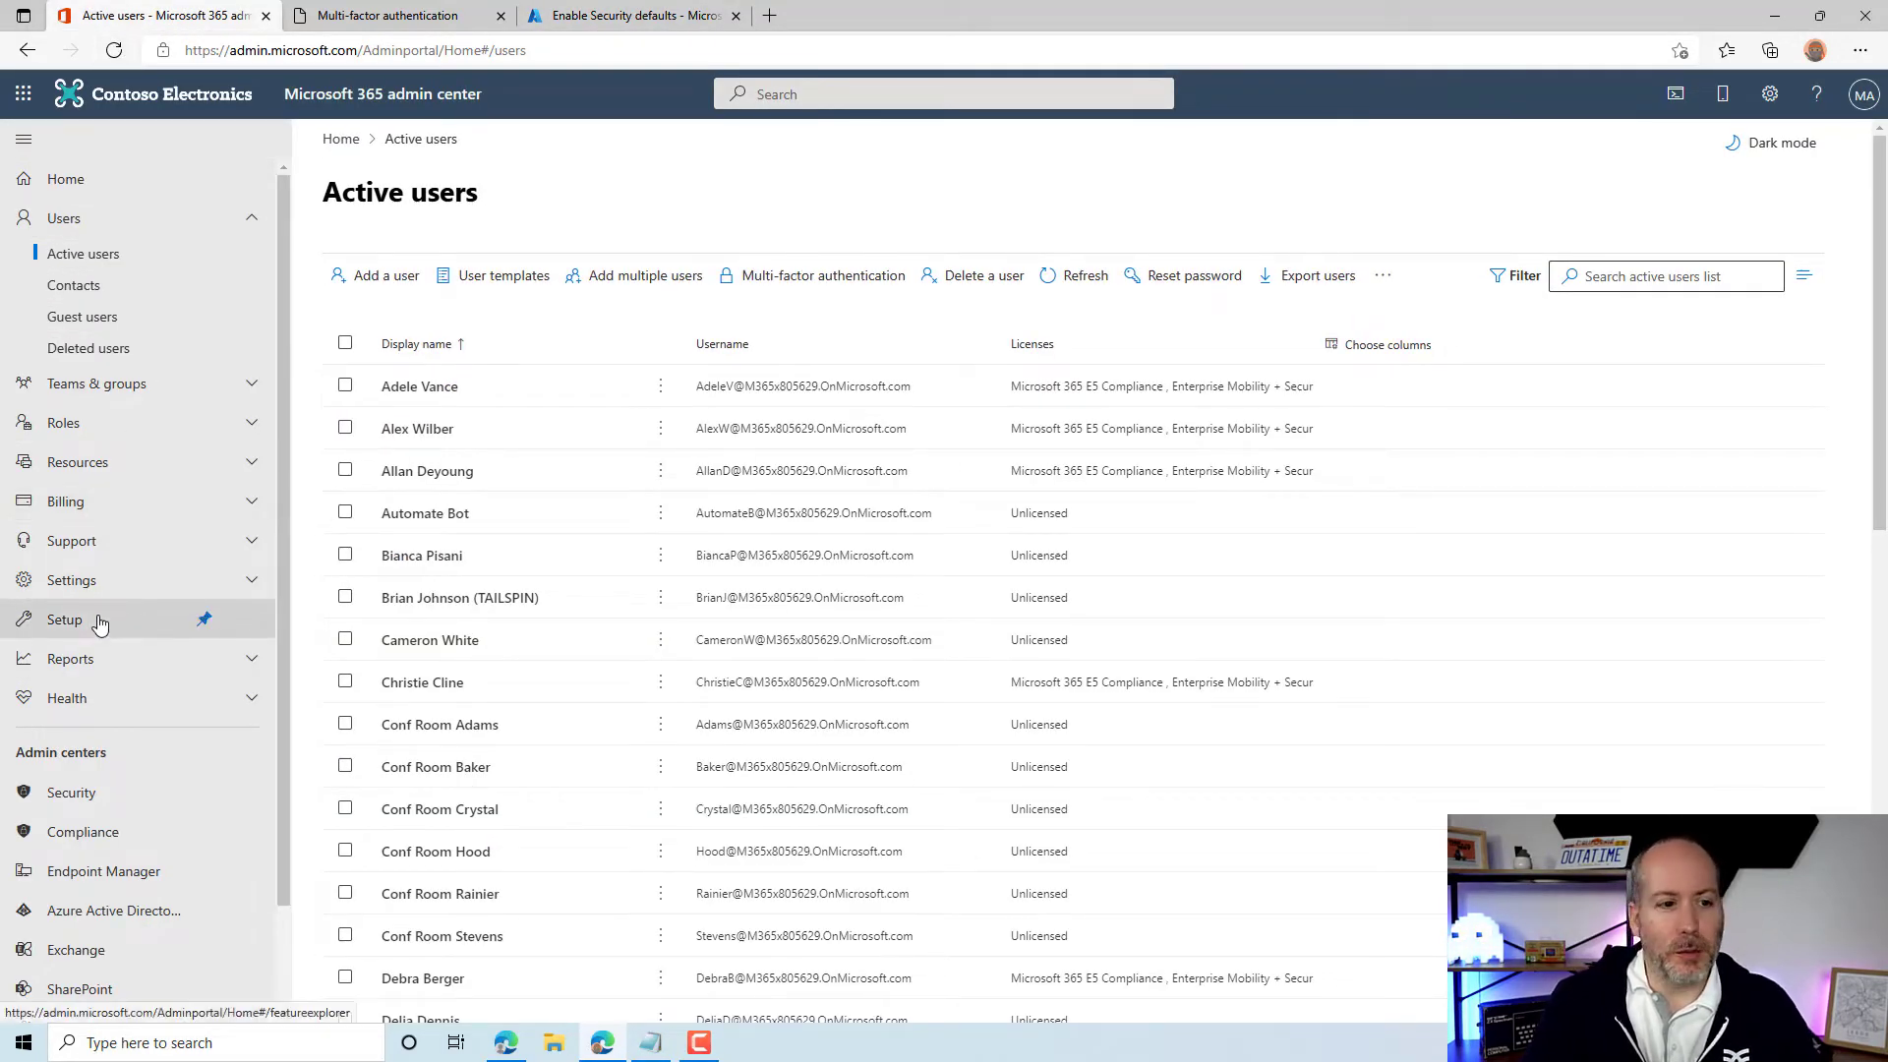
{"action": "left_click", "coordinate": [116, 581]}
{"action": "left_click", "coordinate": [113, 678]}
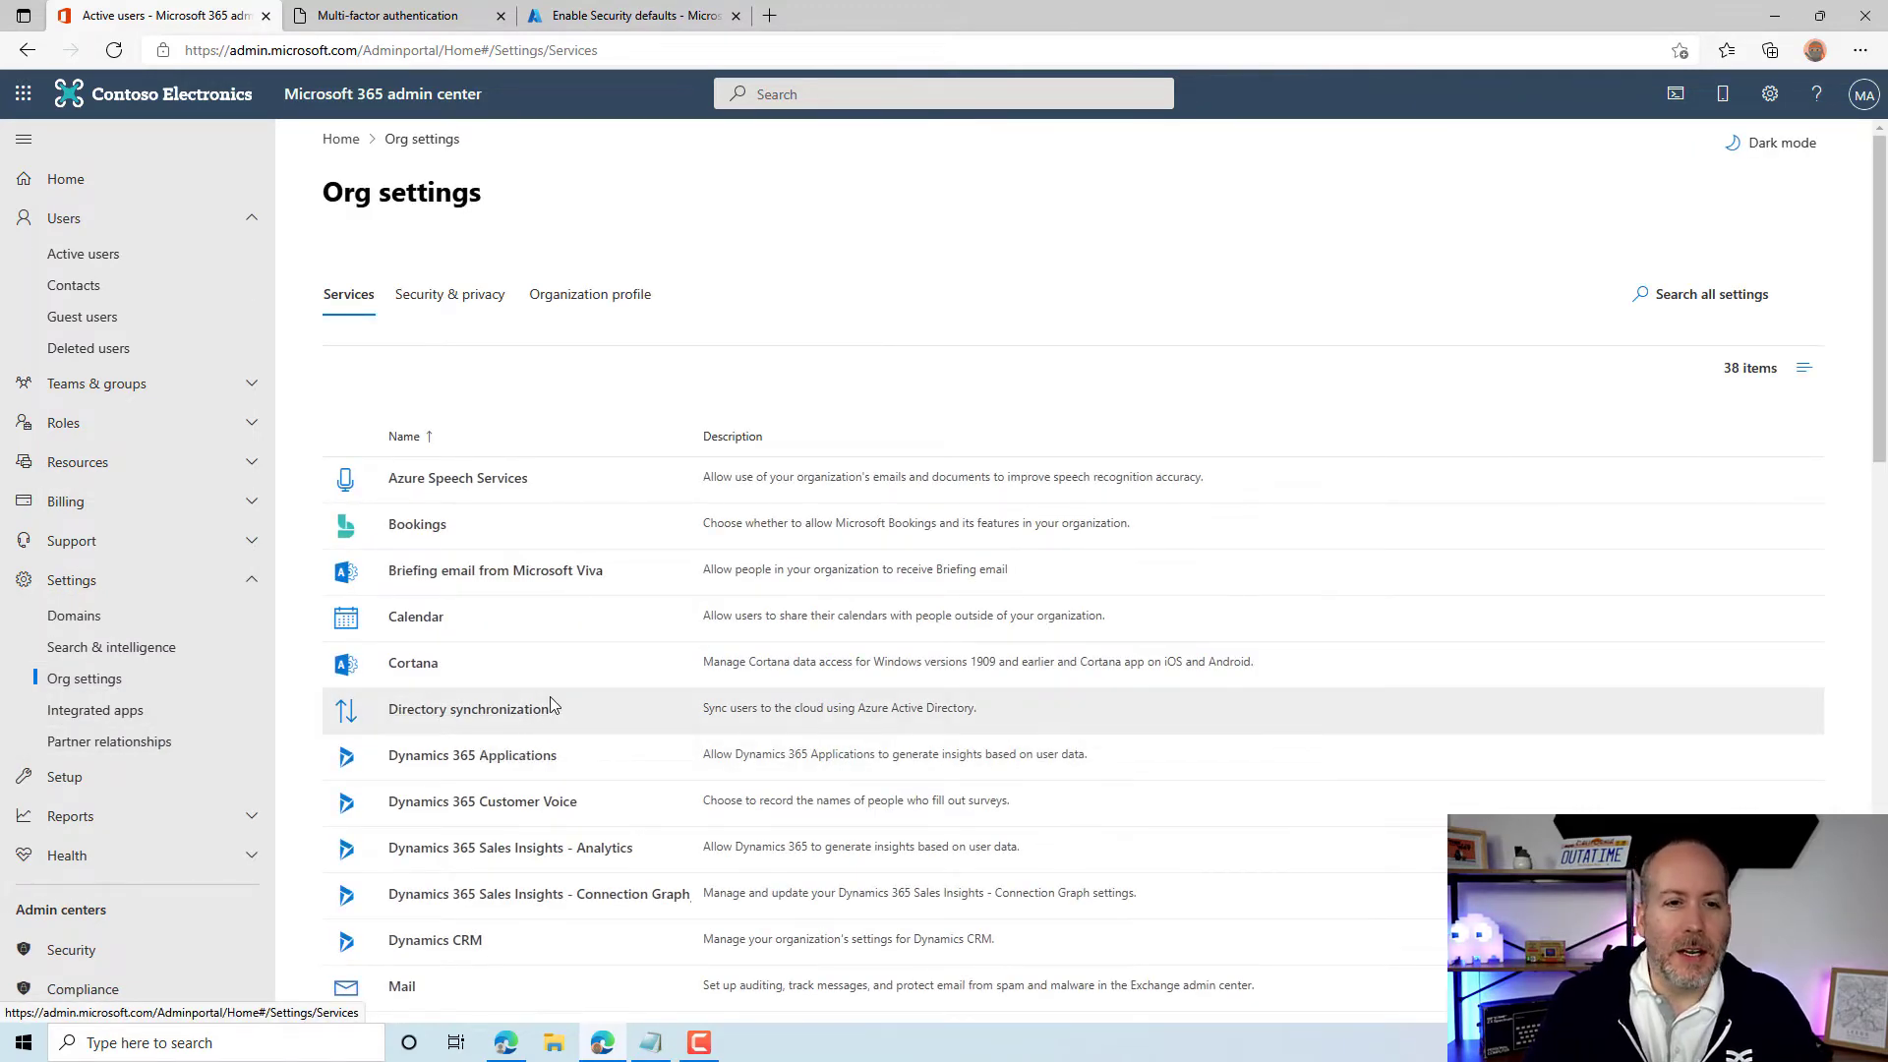
{"action": "scroll", "coordinate": [551, 701], "scroll_direction": "down", "scroll_amount": 10}
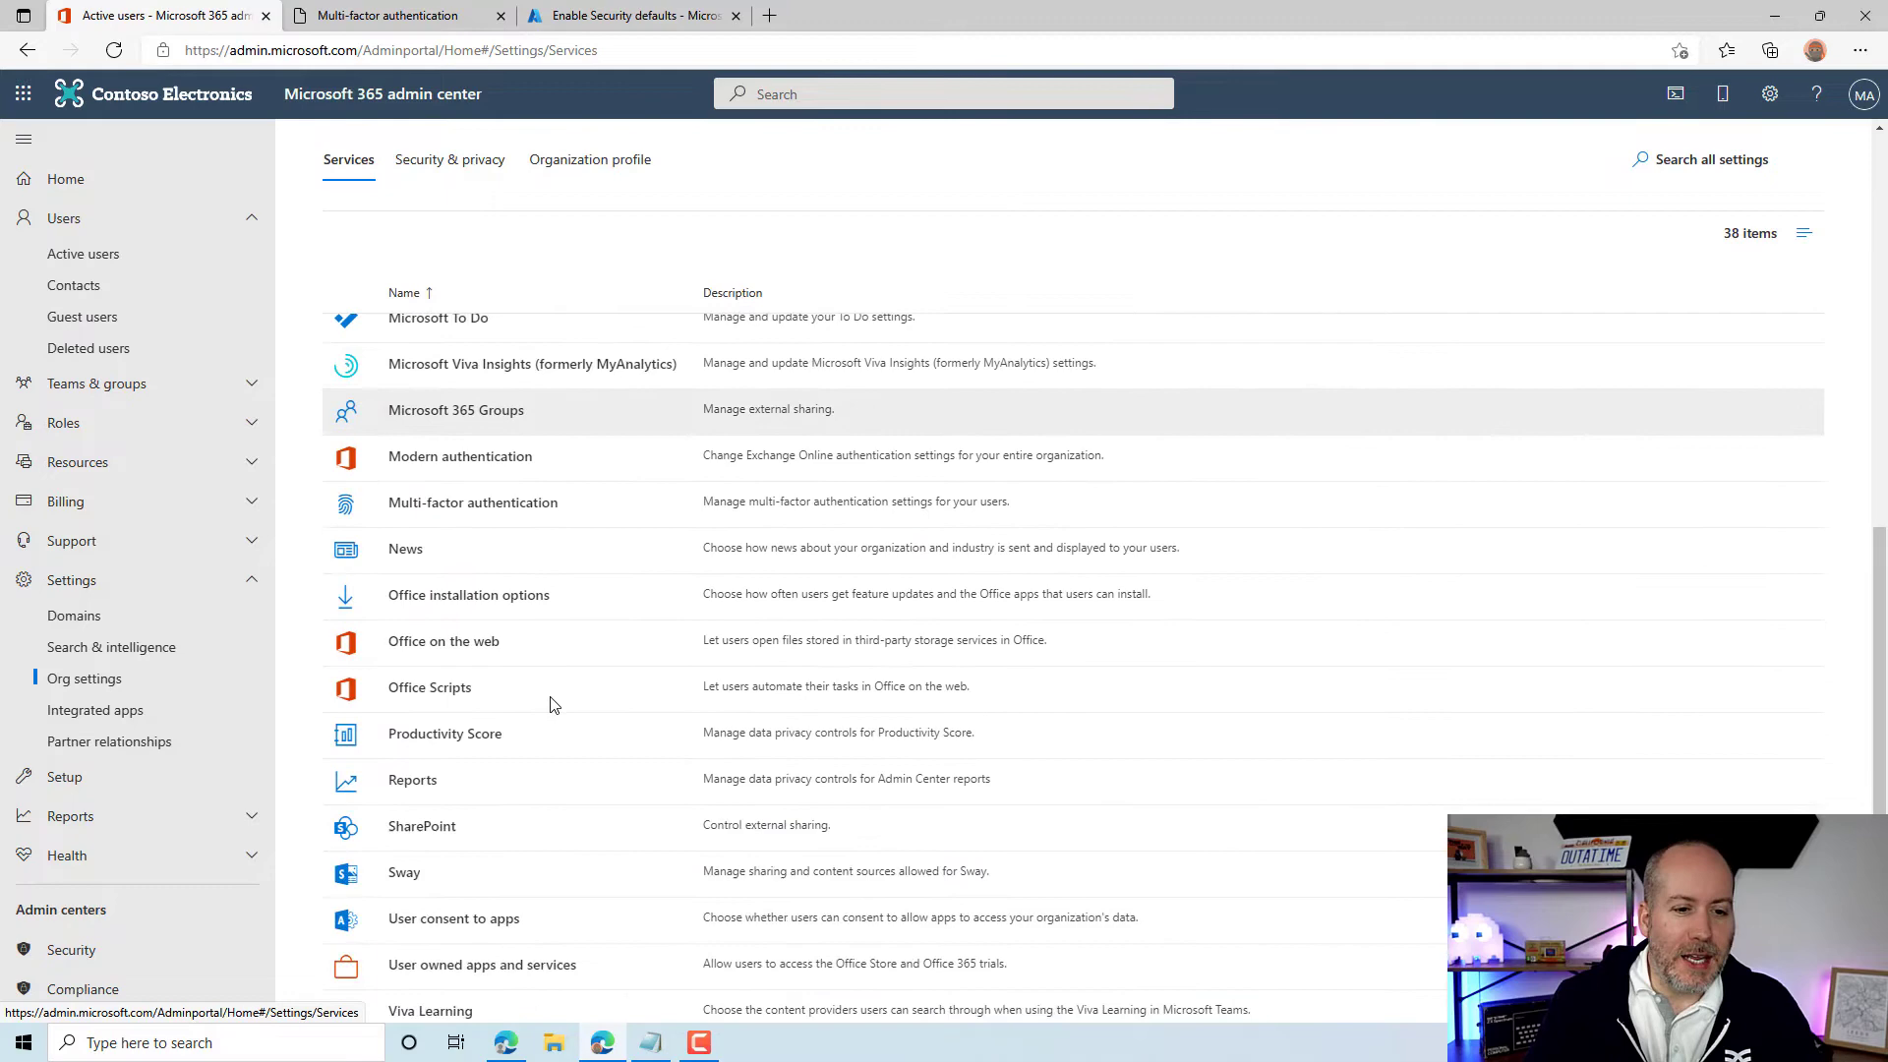
{"action": "scroll", "coordinate": [551, 706], "scroll_direction": "down", "scroll_amount": 3}
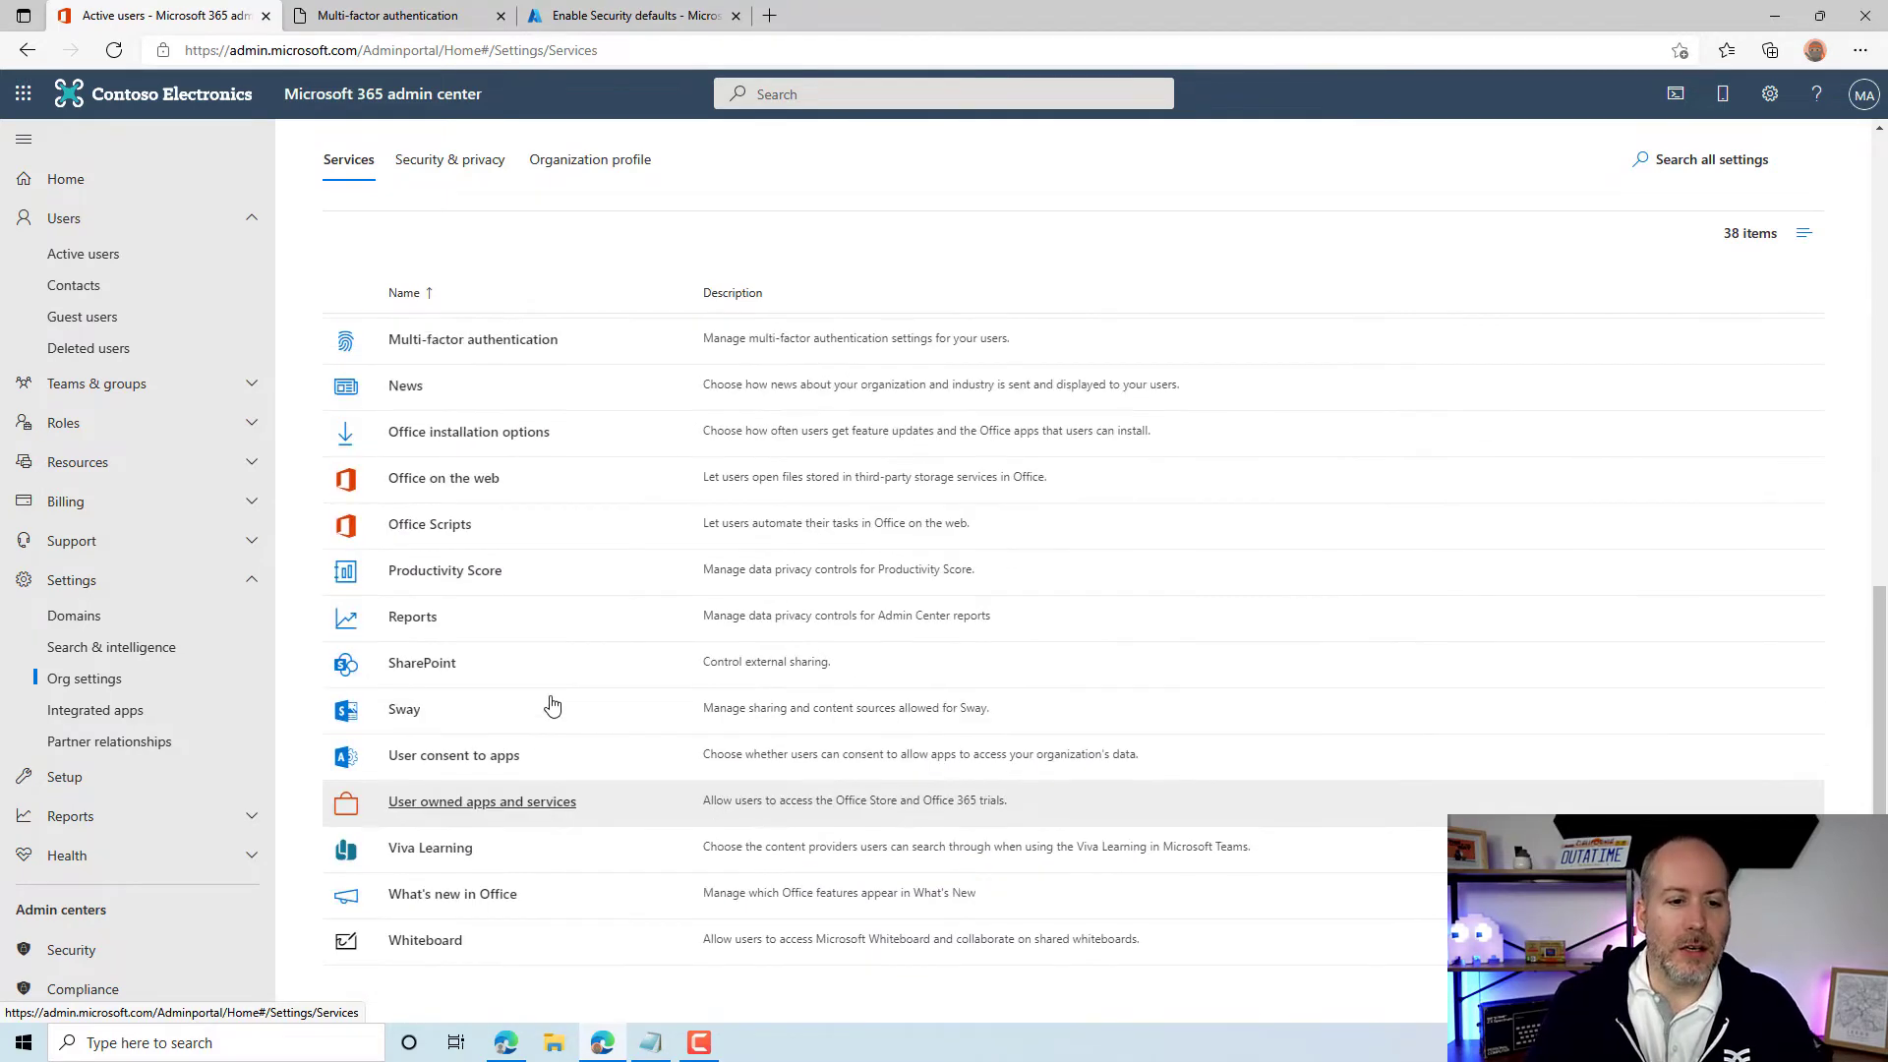
{"action": "scroll", "coordinate": [551, 705], "scroll_direction": "up", "scroll_amount": 3}
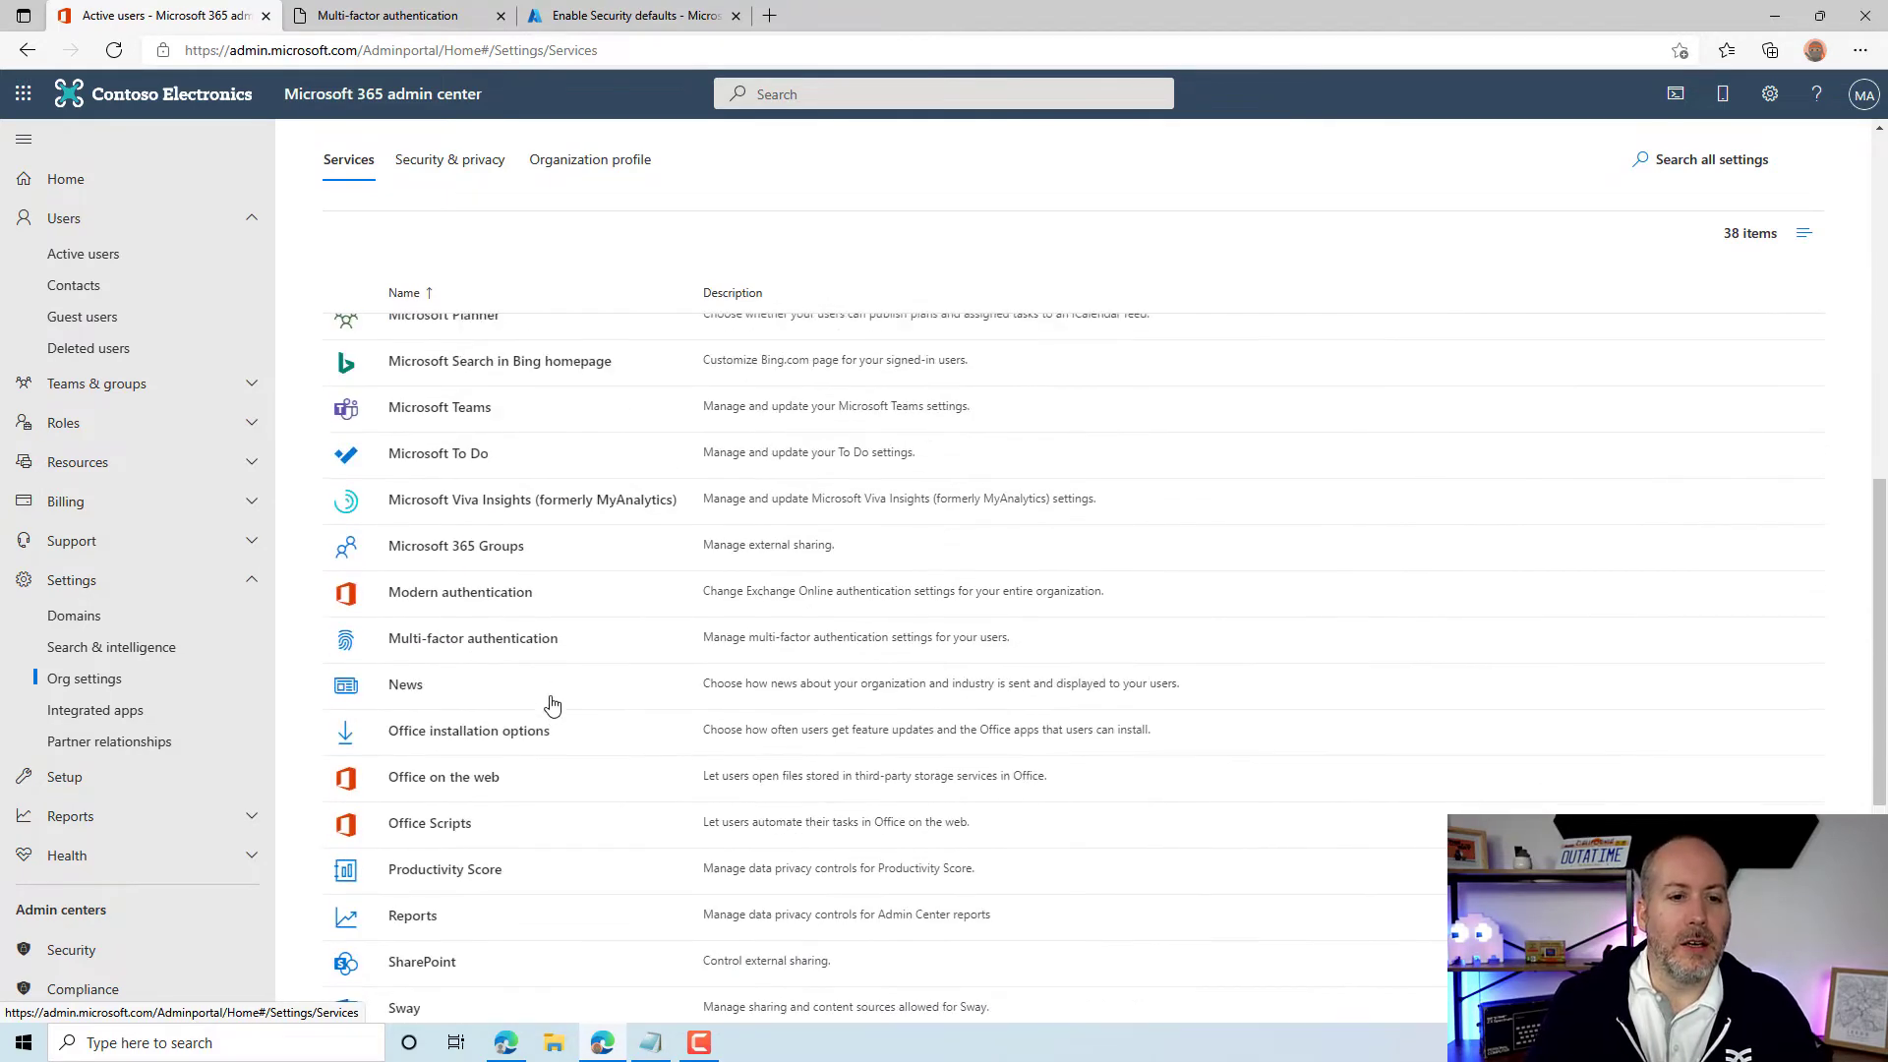
{"action": "left_click", "coordinate": [496, 602]}
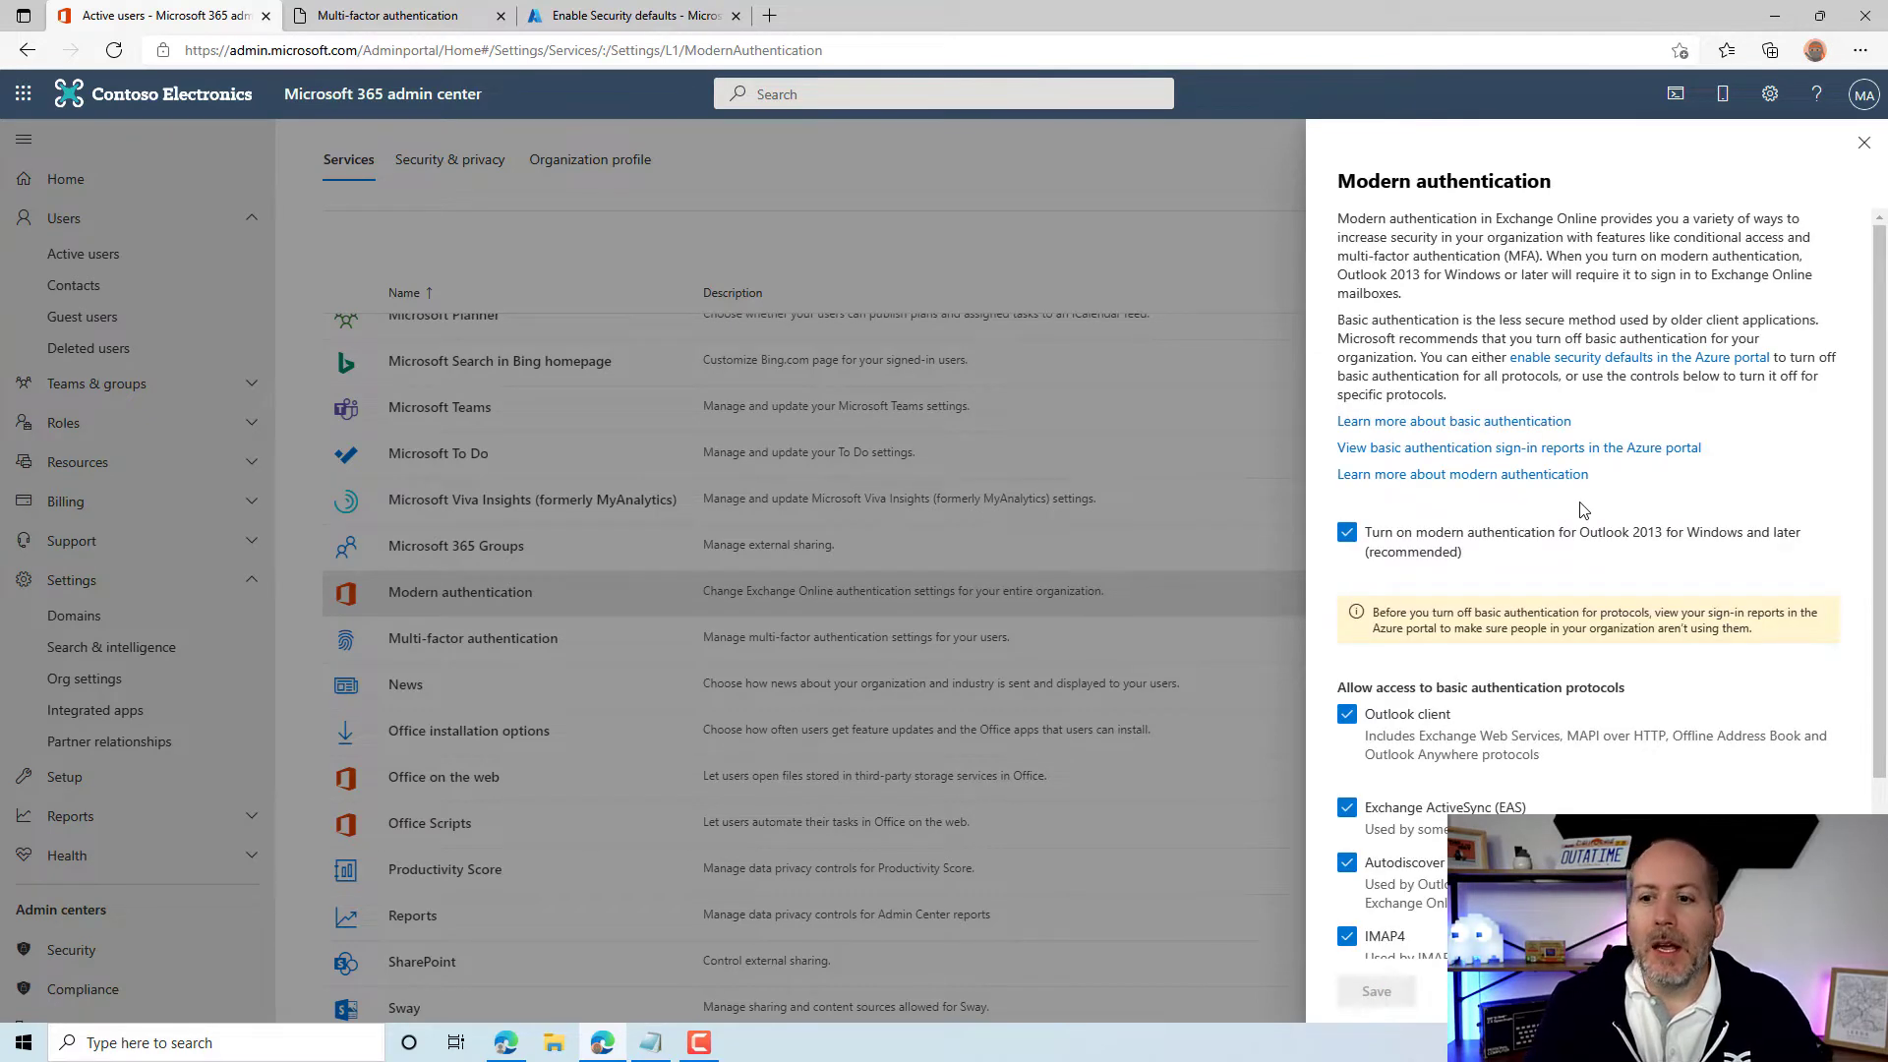
{"action": "scroll", "coordinate": [1578, 511], "scroll_direction": "down", "scroll_amount": 3}
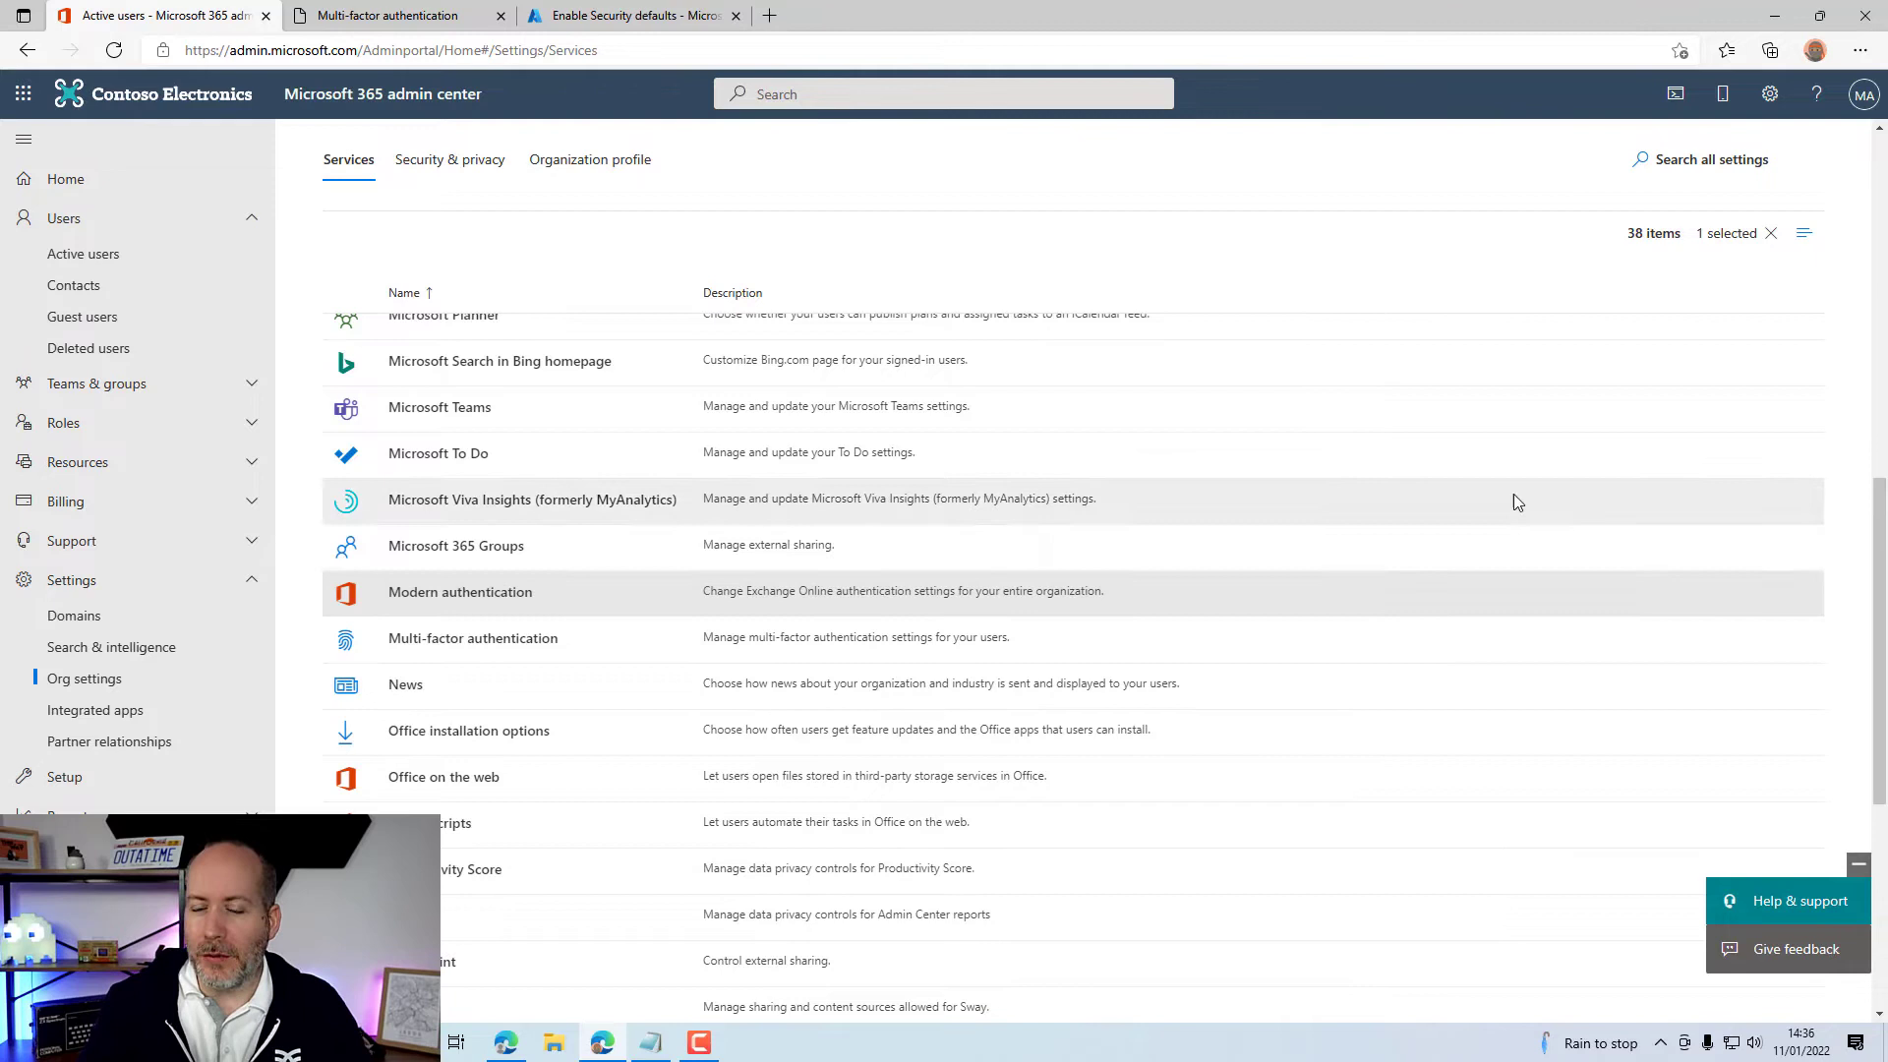
Search Help & support for 'diag: enable basic auth in exo'.
{"action": "left_click", "coordinate": [1807, 909]}
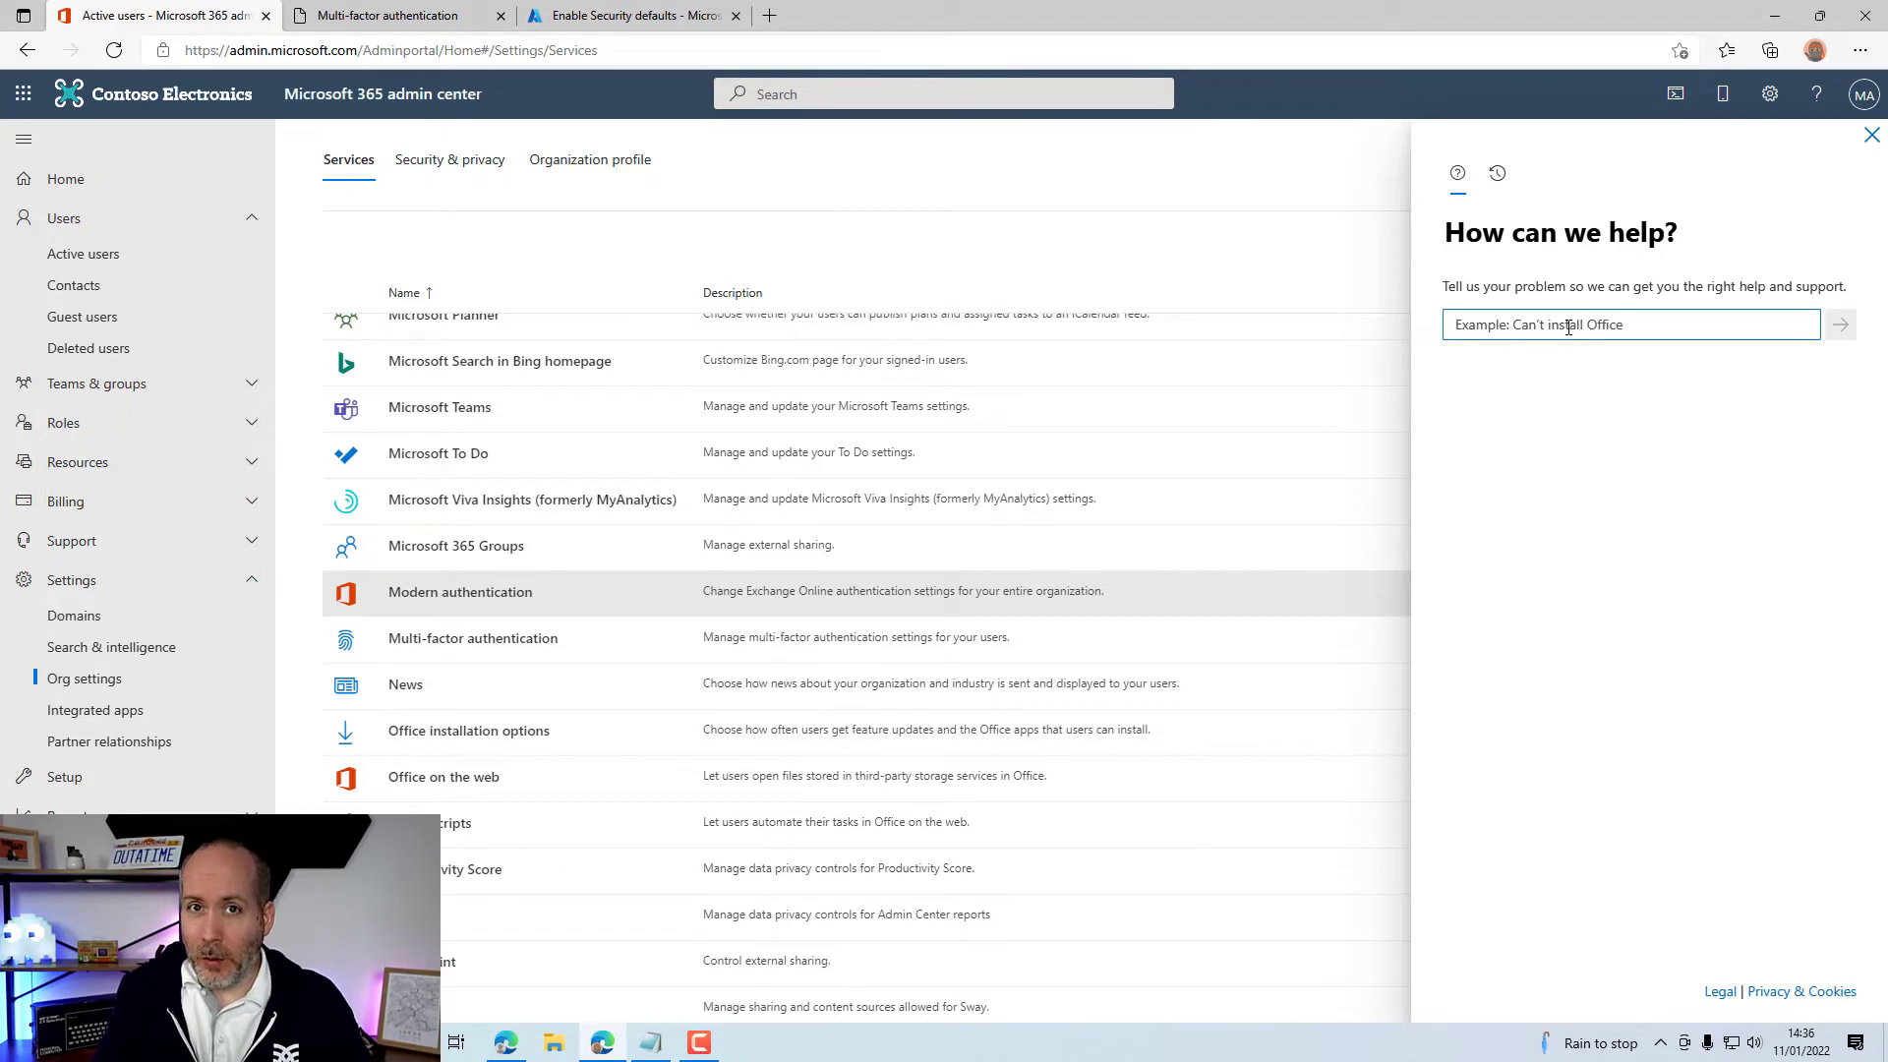
{"action": "type", "text": "diag"}
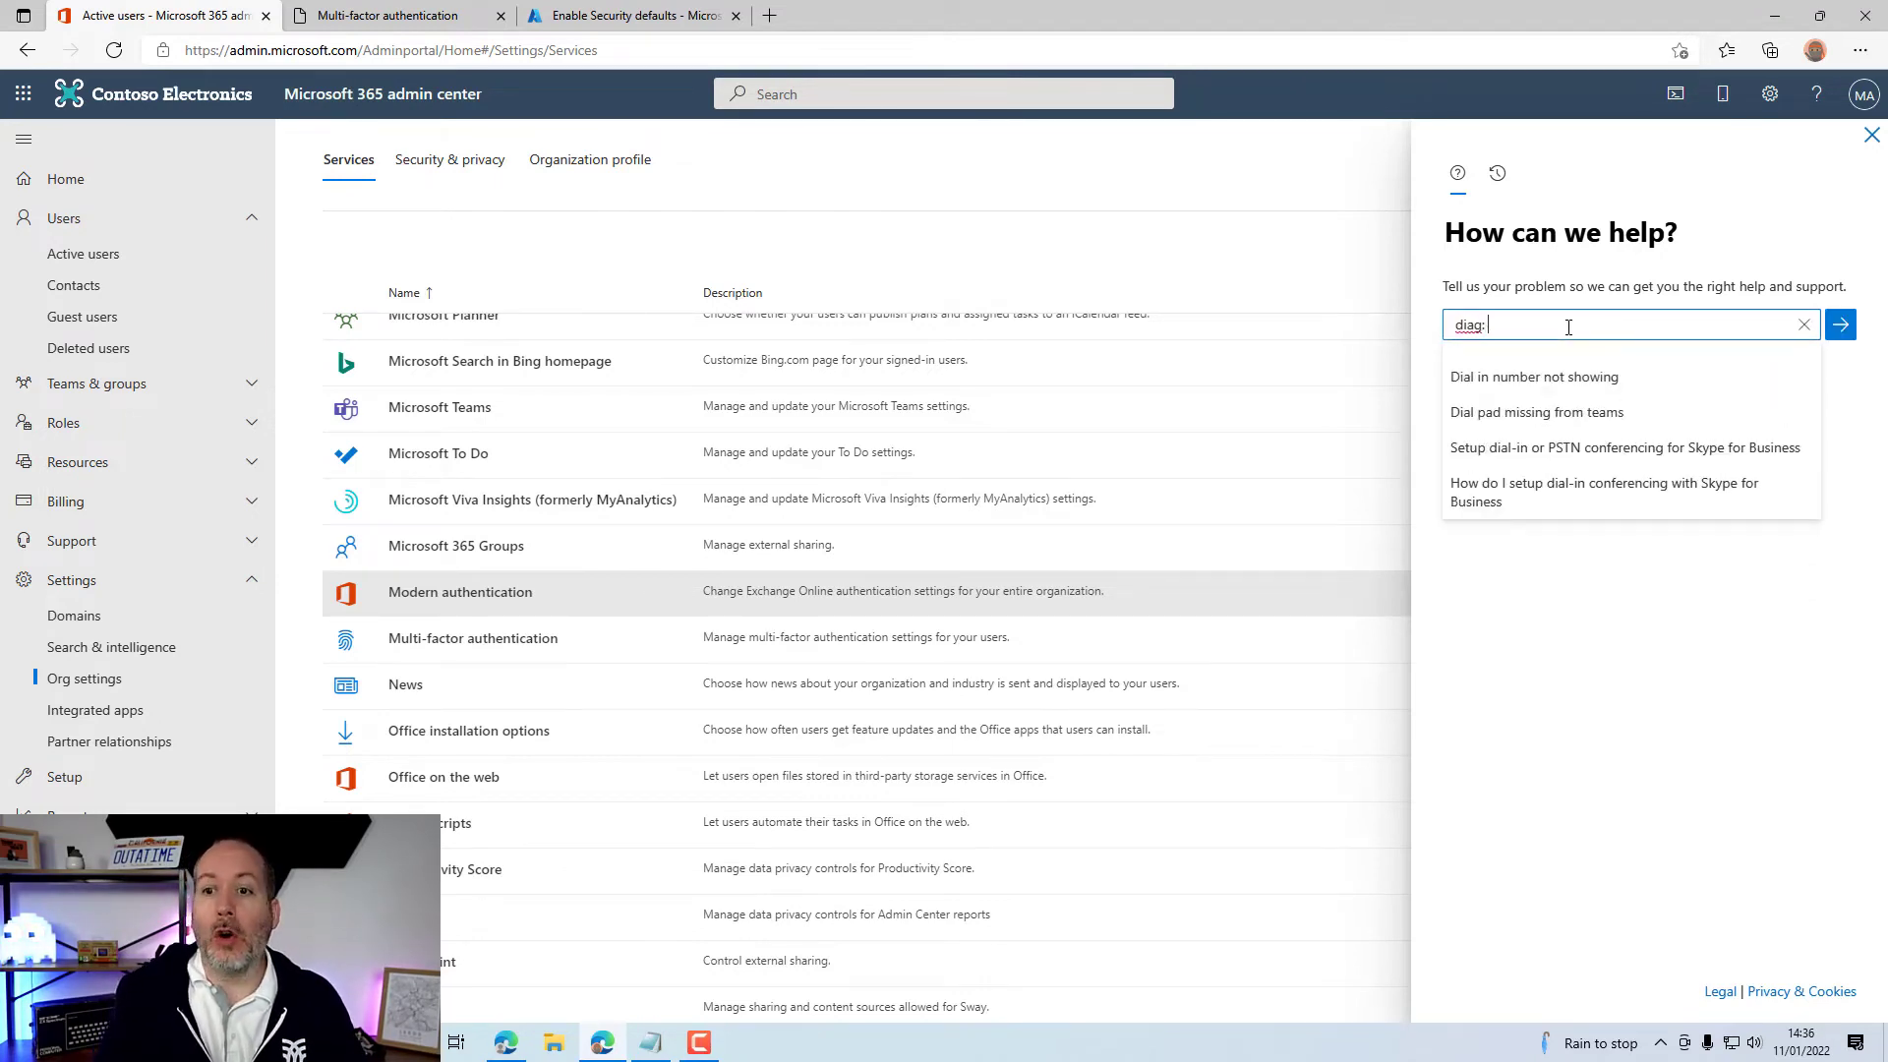
{"action": "type", "text": ": enable "}
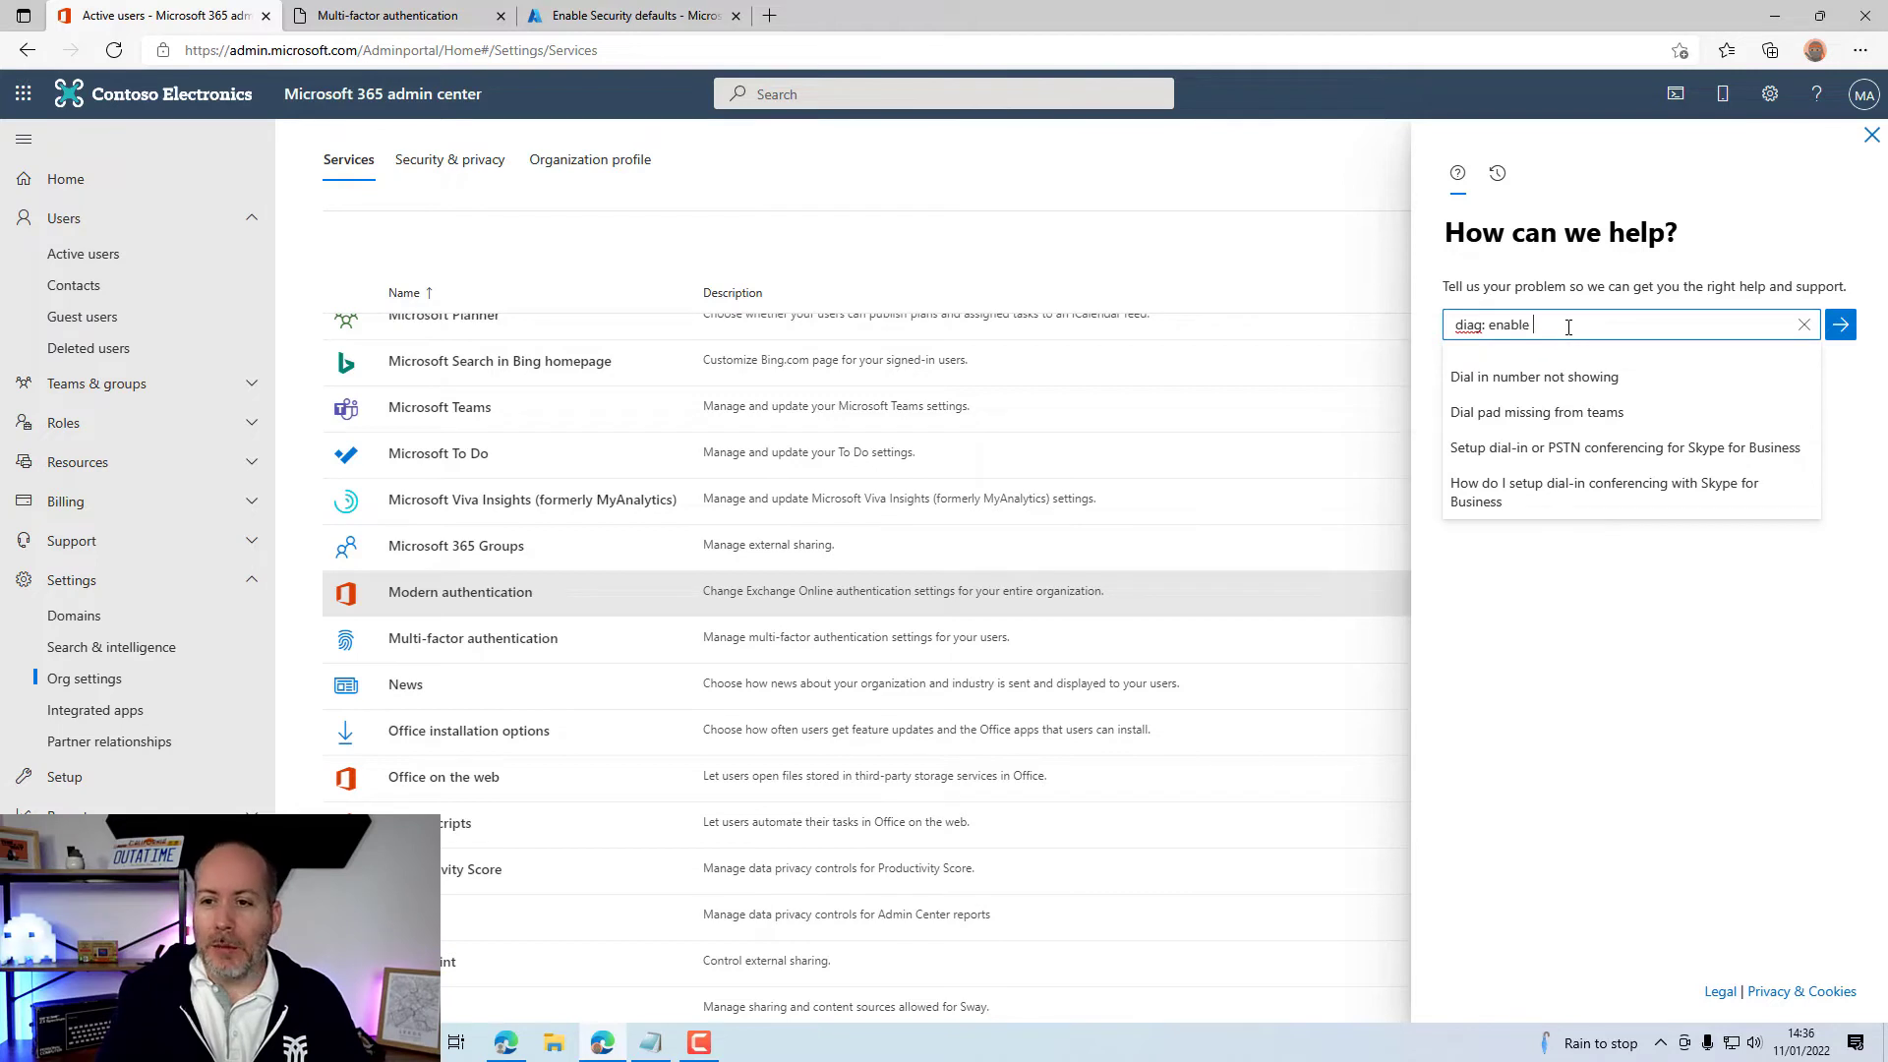
{"action": "type", "text": "basic auth in exo"}
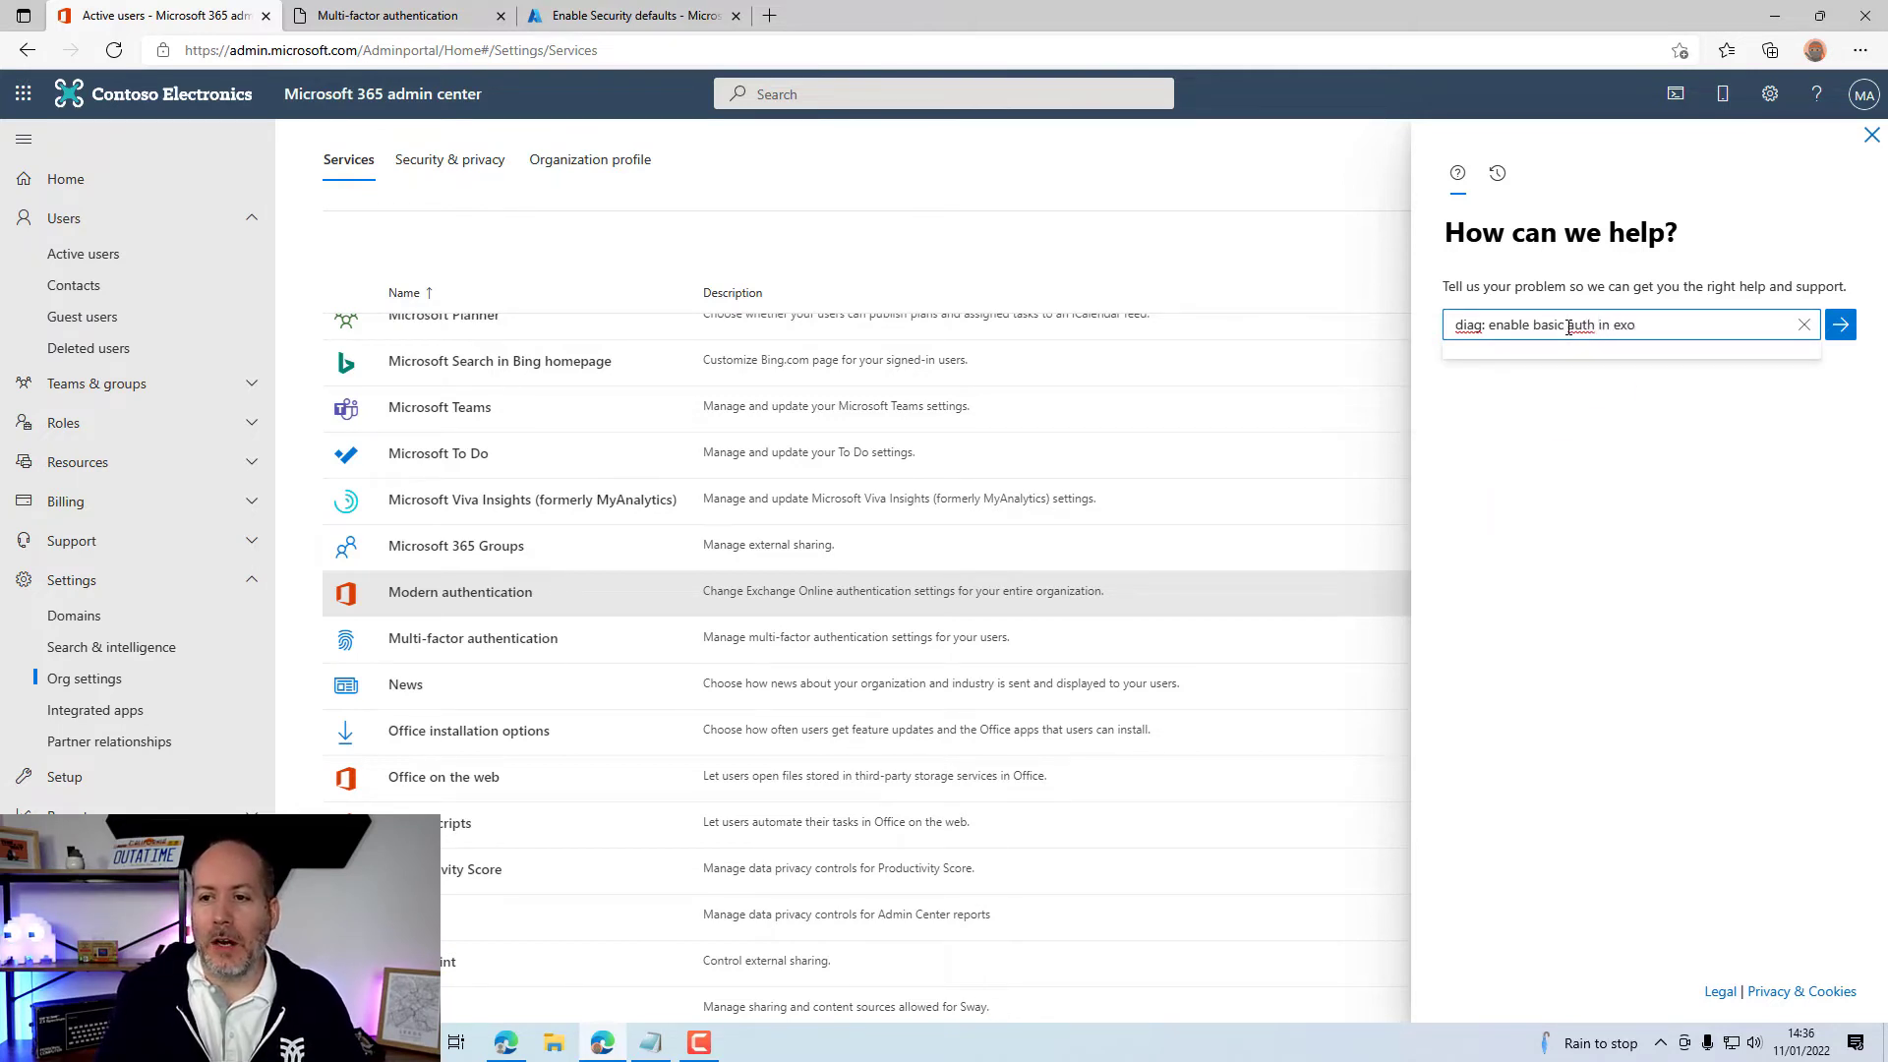
{"action": "key", "text": "Return"}
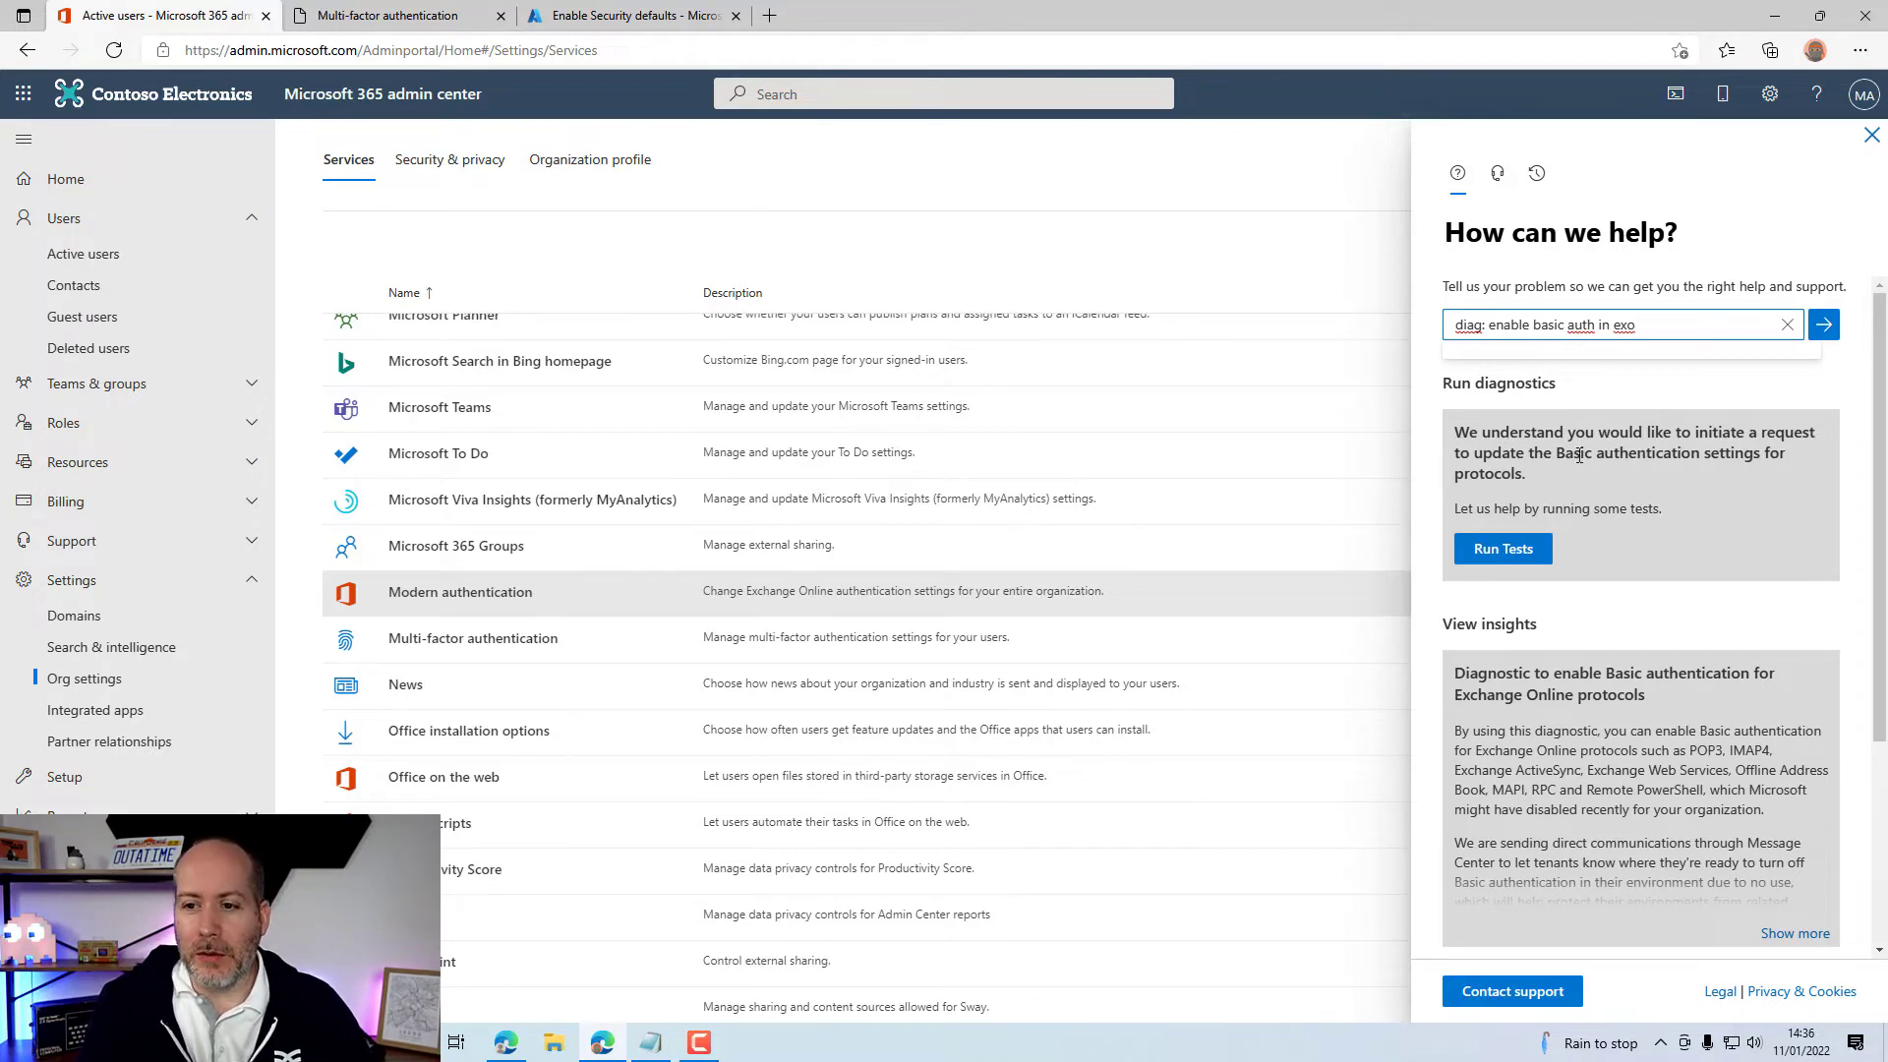
Run the Basic authentication diagnostic tests.
{"action": "left_click", "coordinate": [1529, 557]}
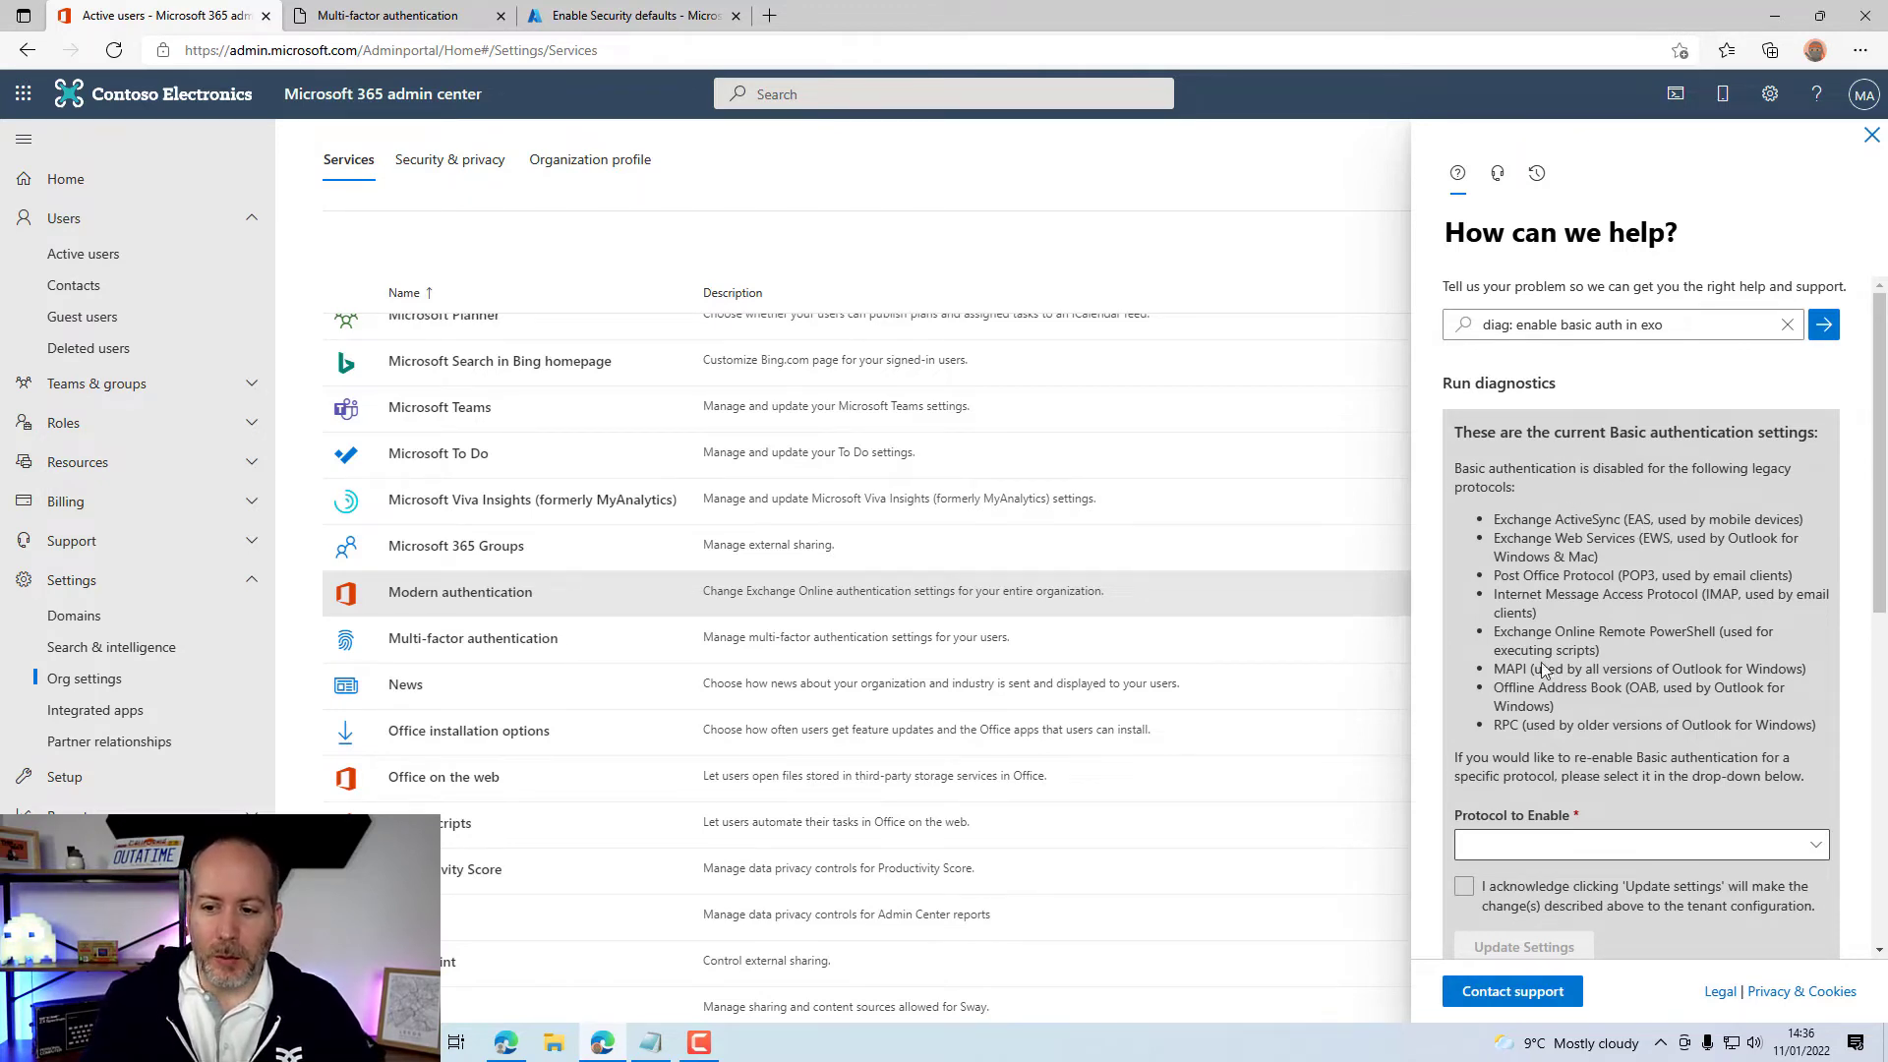
{"action": "left_click_drag", "start_coordinate": [1494, 538], "coordinate": [1674, 540]}
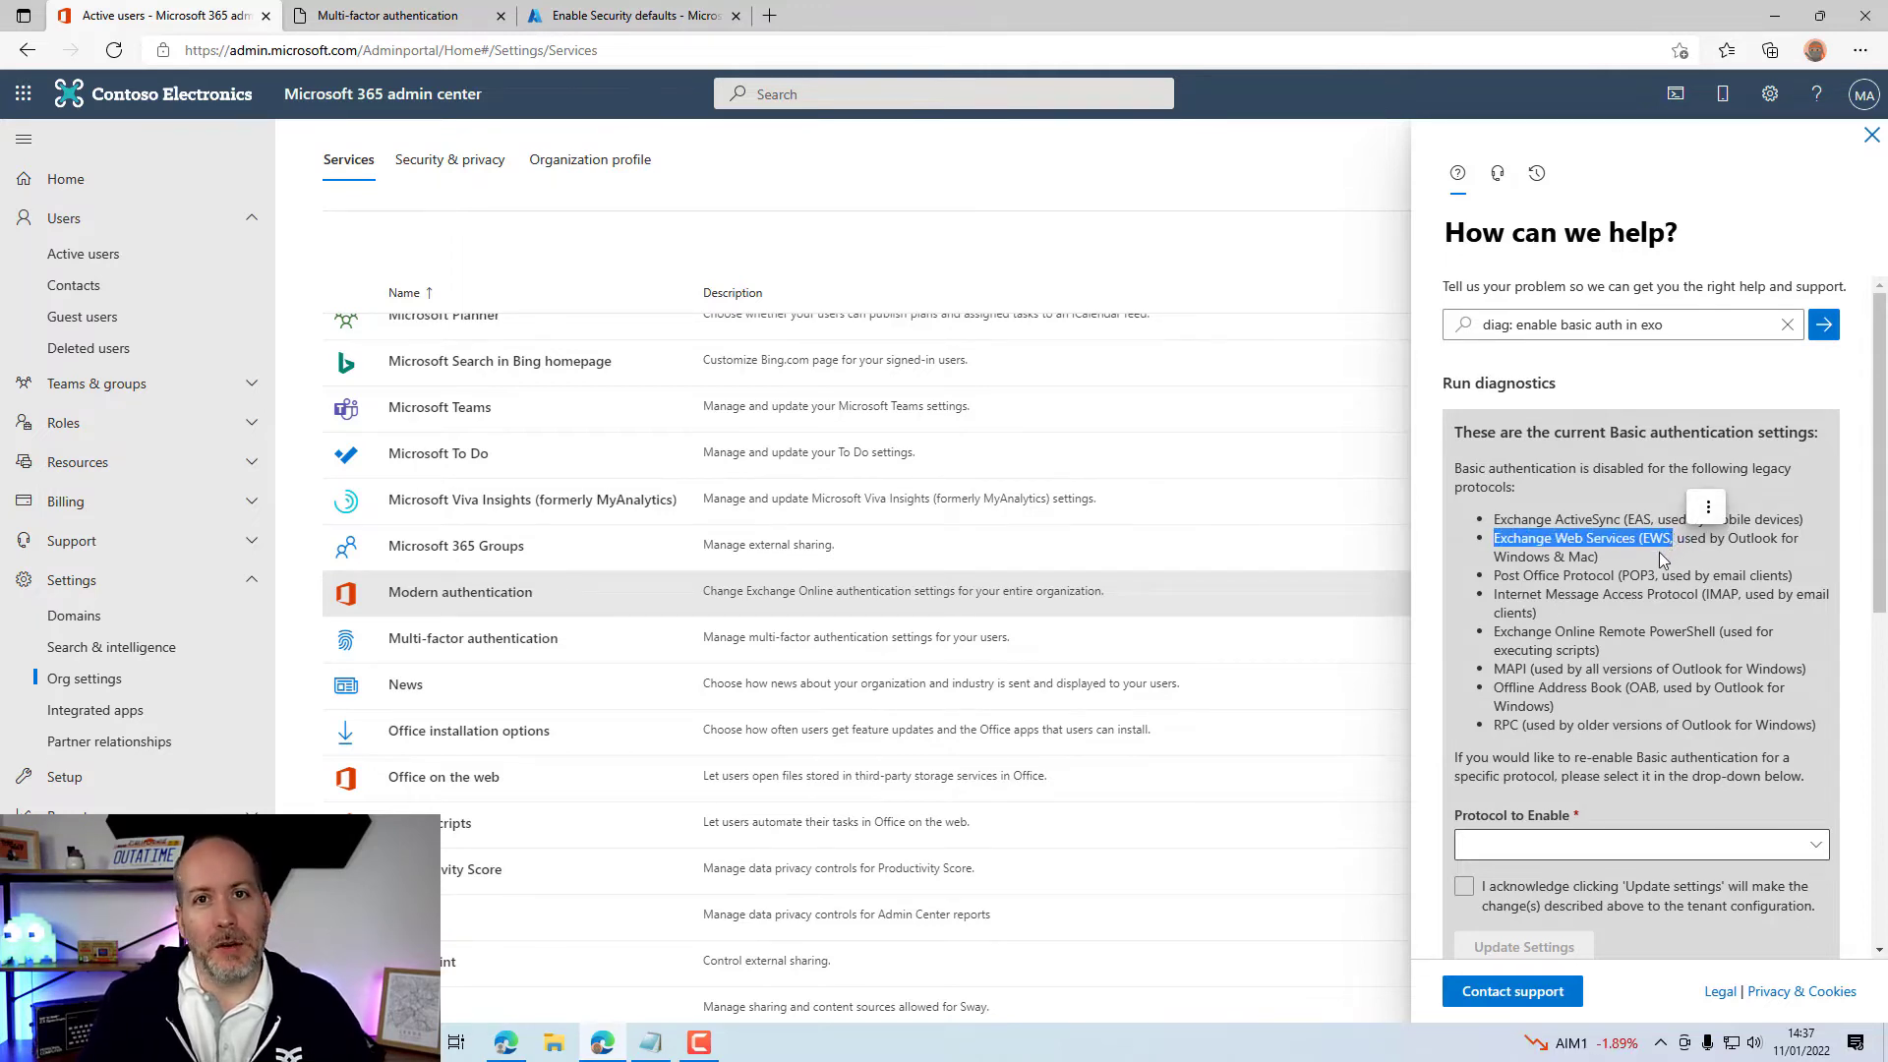
{"action": "left_click", "coordinate": [1636, 568]}
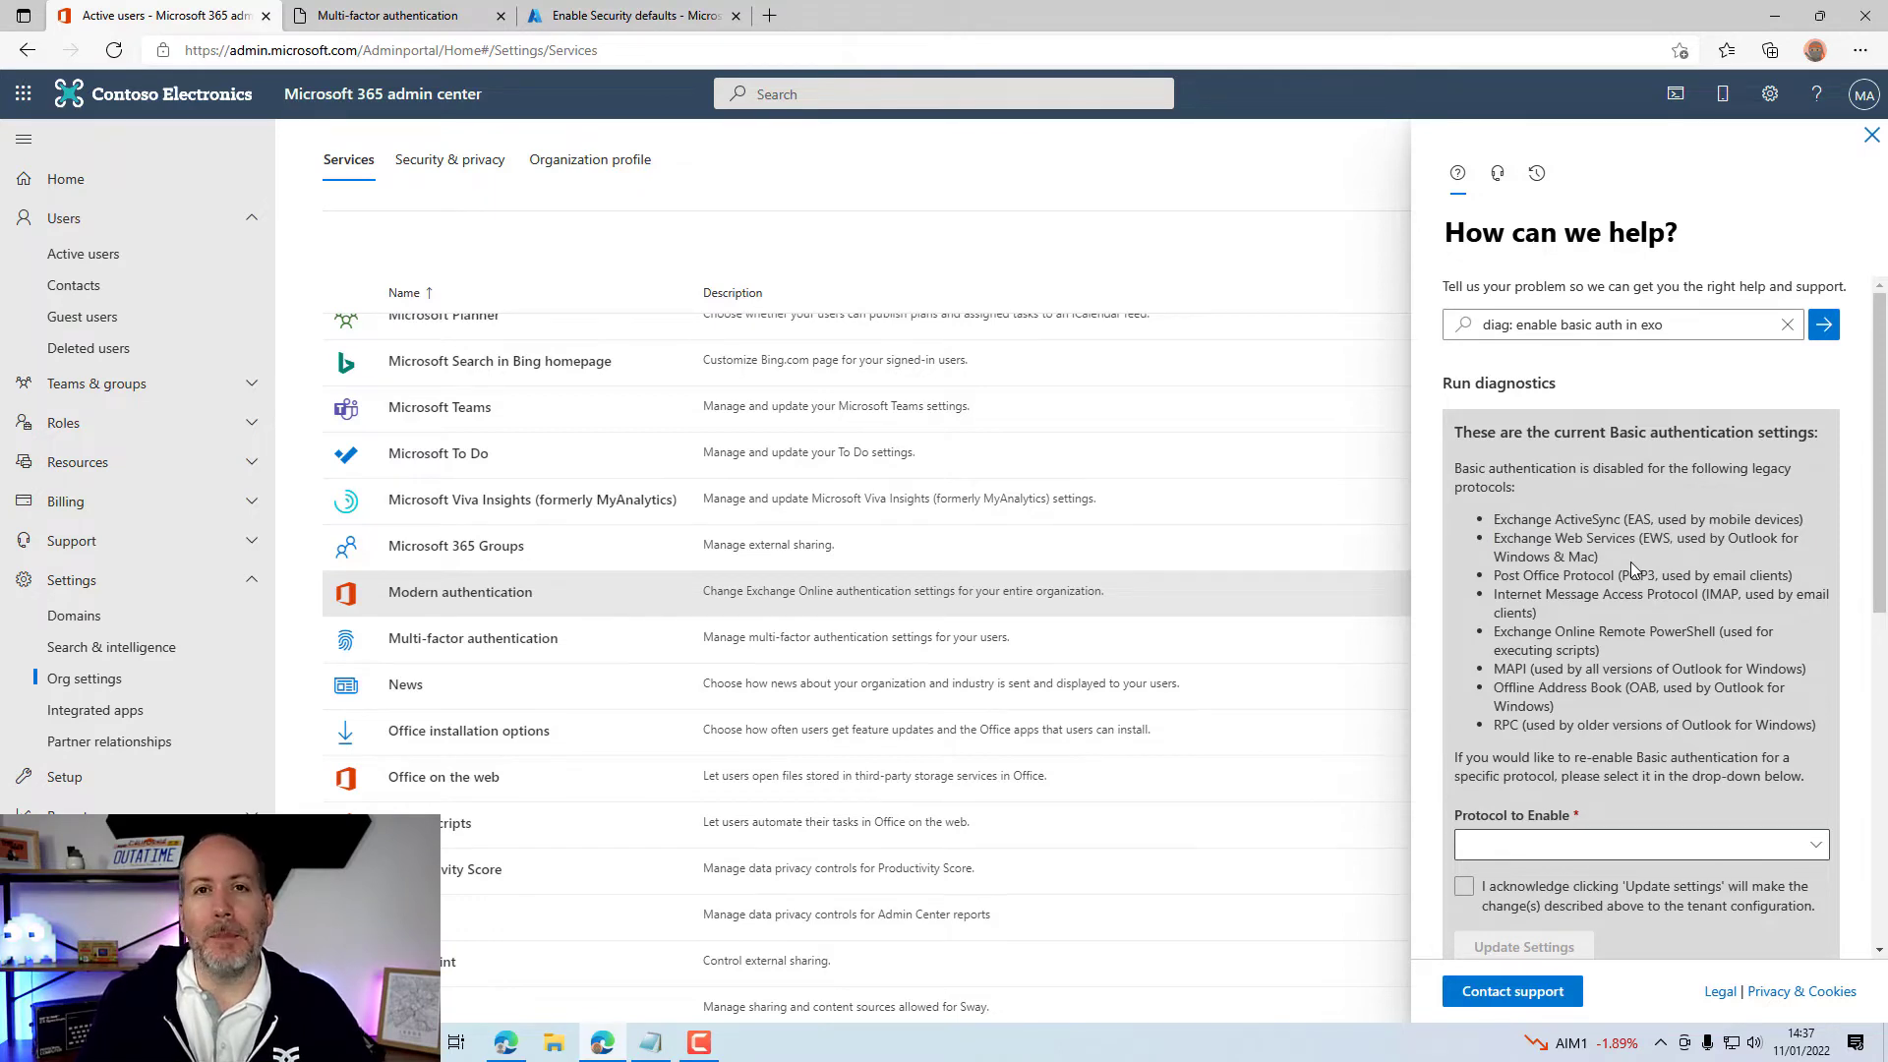
Choose Exchange Web Services (EWS) as the protocol, acknowledge the change, and update settings.
{"action": "left_click", "coordinate": [1604, 847]}
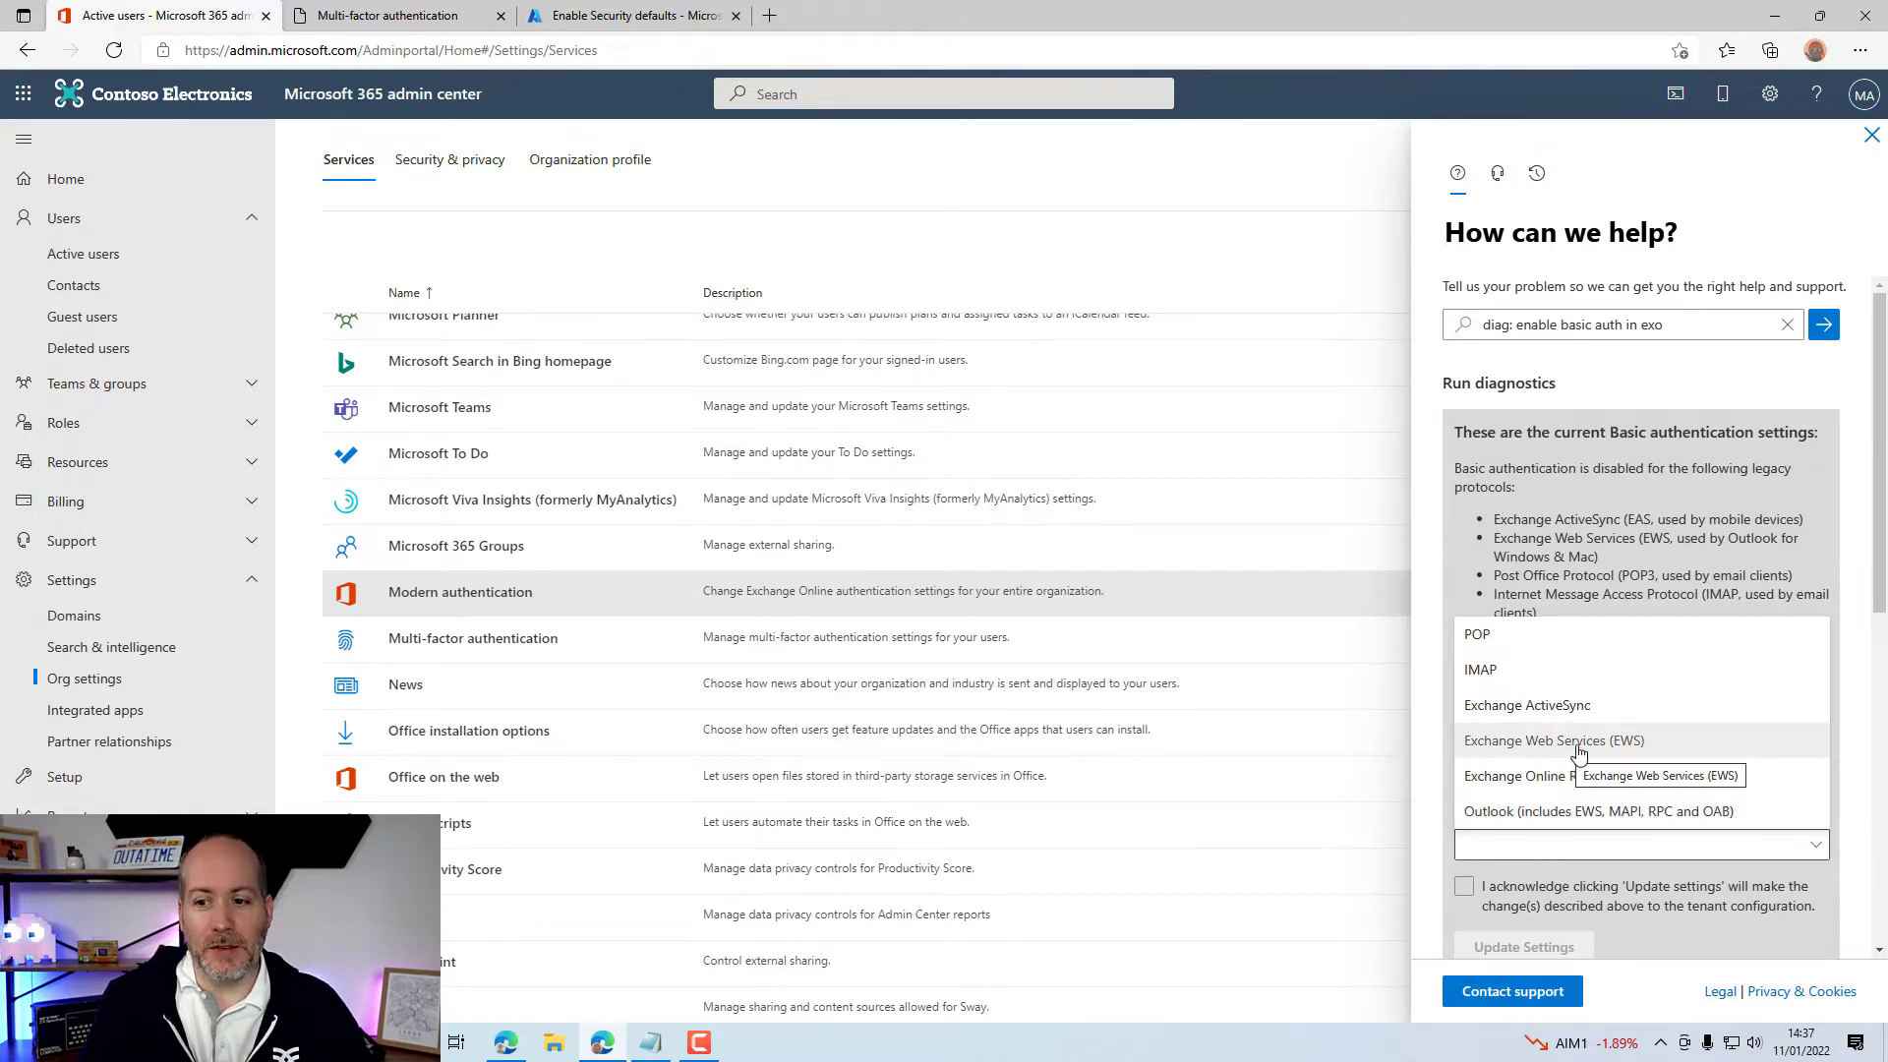
{"action": "left_click", "coordinate": [1567, 752]}
{"action": "left_click", "coordinate": [1467, 895]}
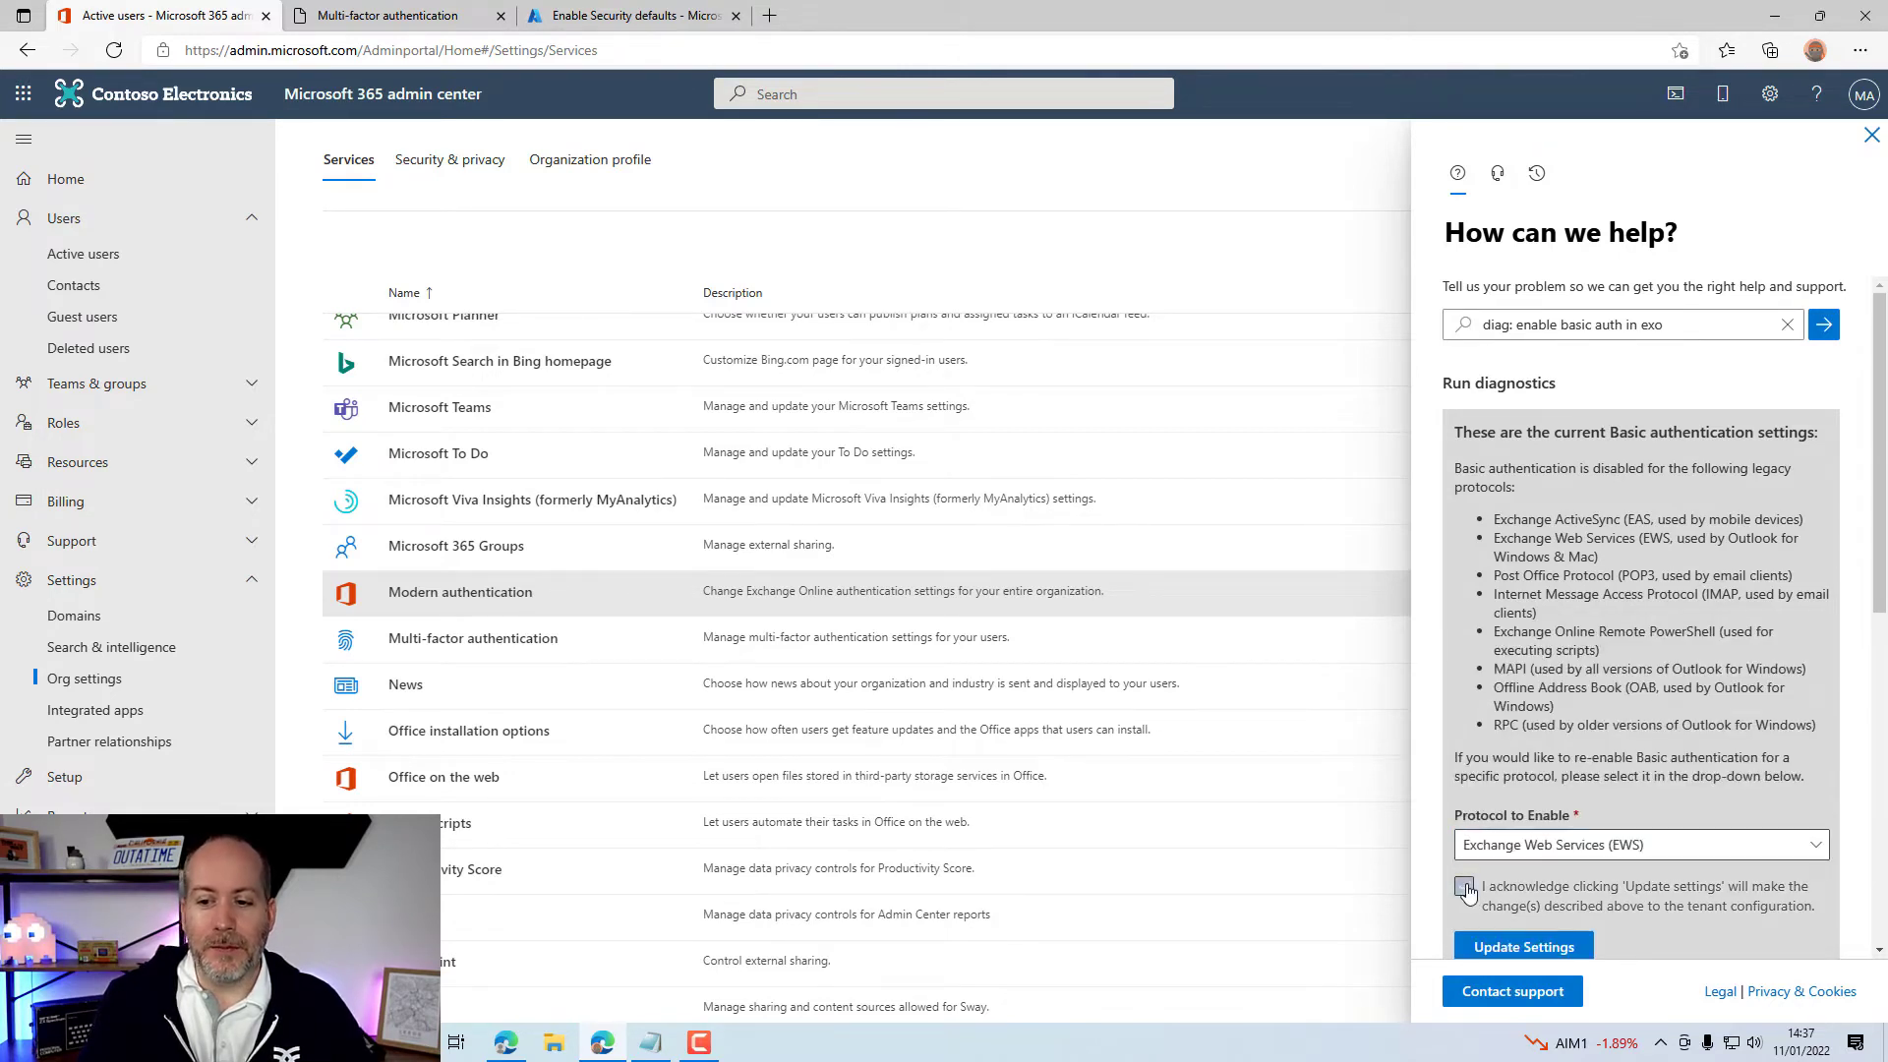
{"action": "scroll", "coordinate": [1495, 865], "scroll_direction": "down", "scroll_amount": 2}
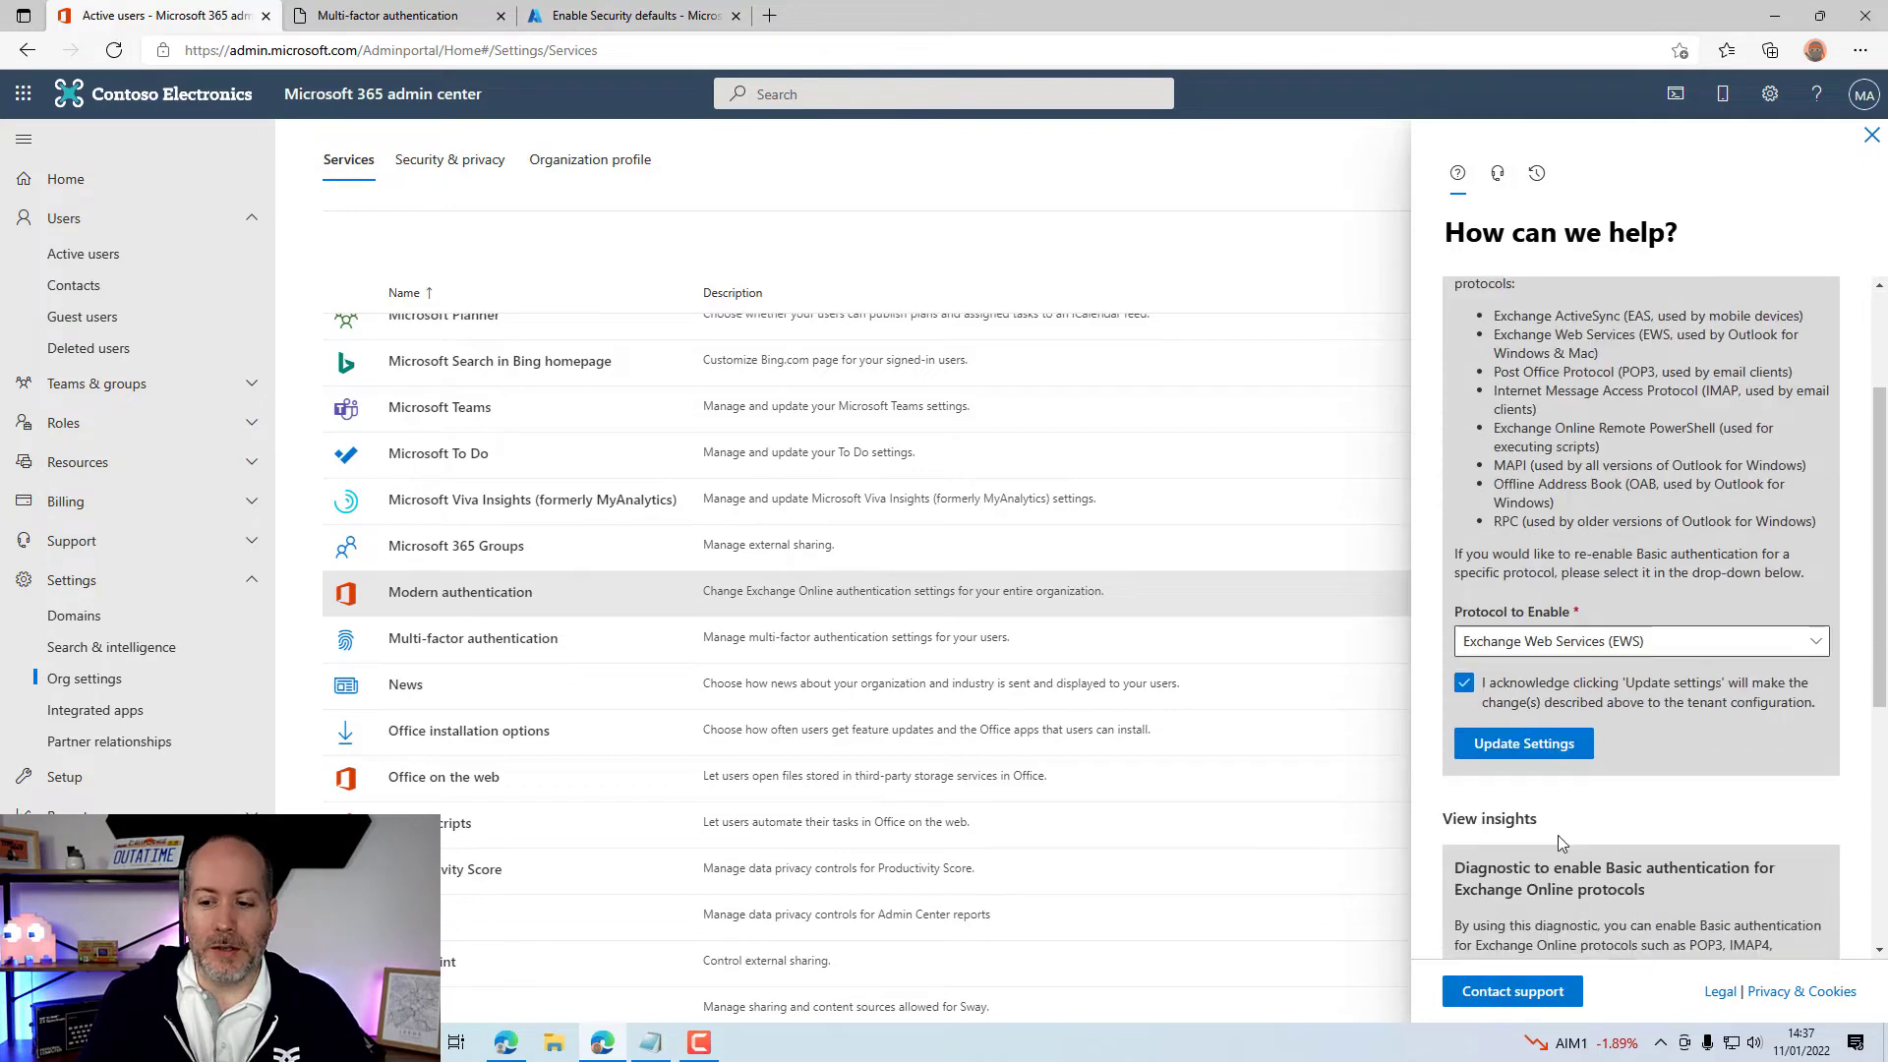
{"action": "left_click", "coordinate": [1525, 743]}
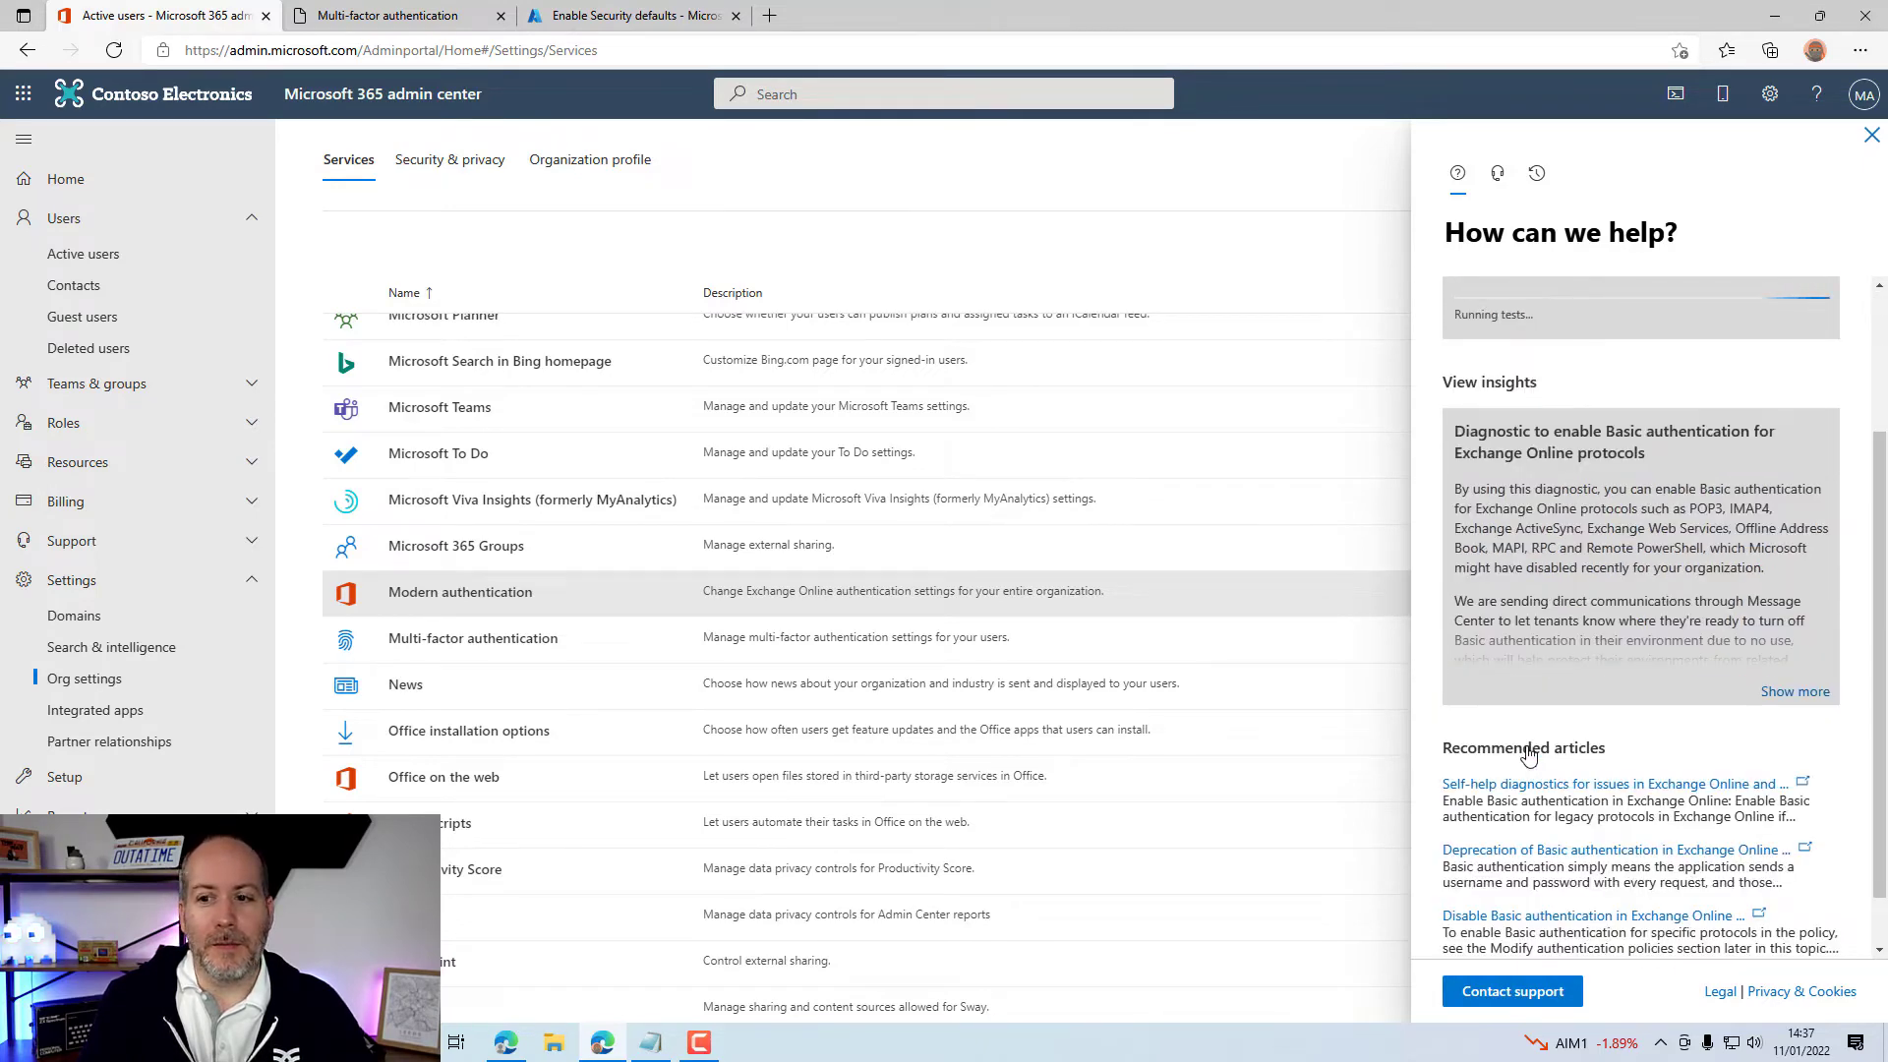
{"action": "scroll", "coordinate": [1563, 713], "scroll_direction": "up", "scroll_amount": 2}
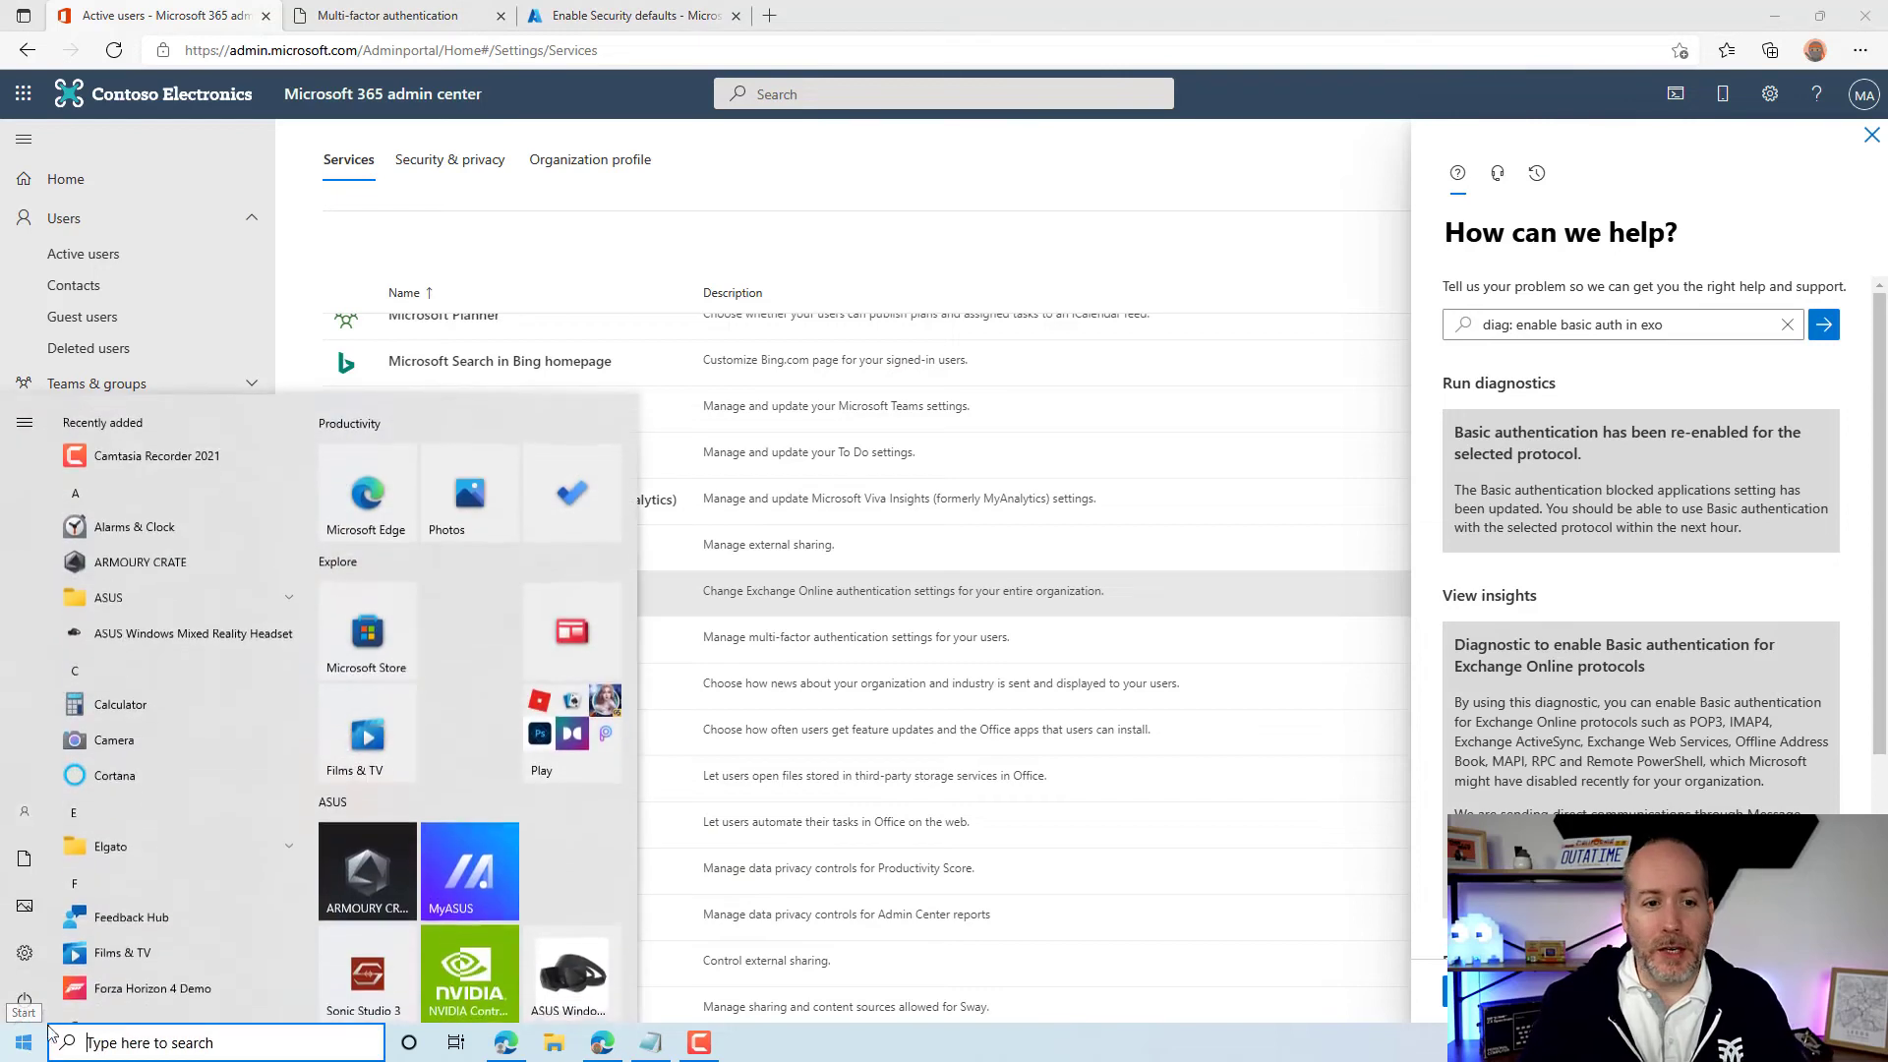
In an administrator PowerShell, install the exchangeonlinemanagement module, trusting the repository.
{"action": "type", "text": "powershell"}
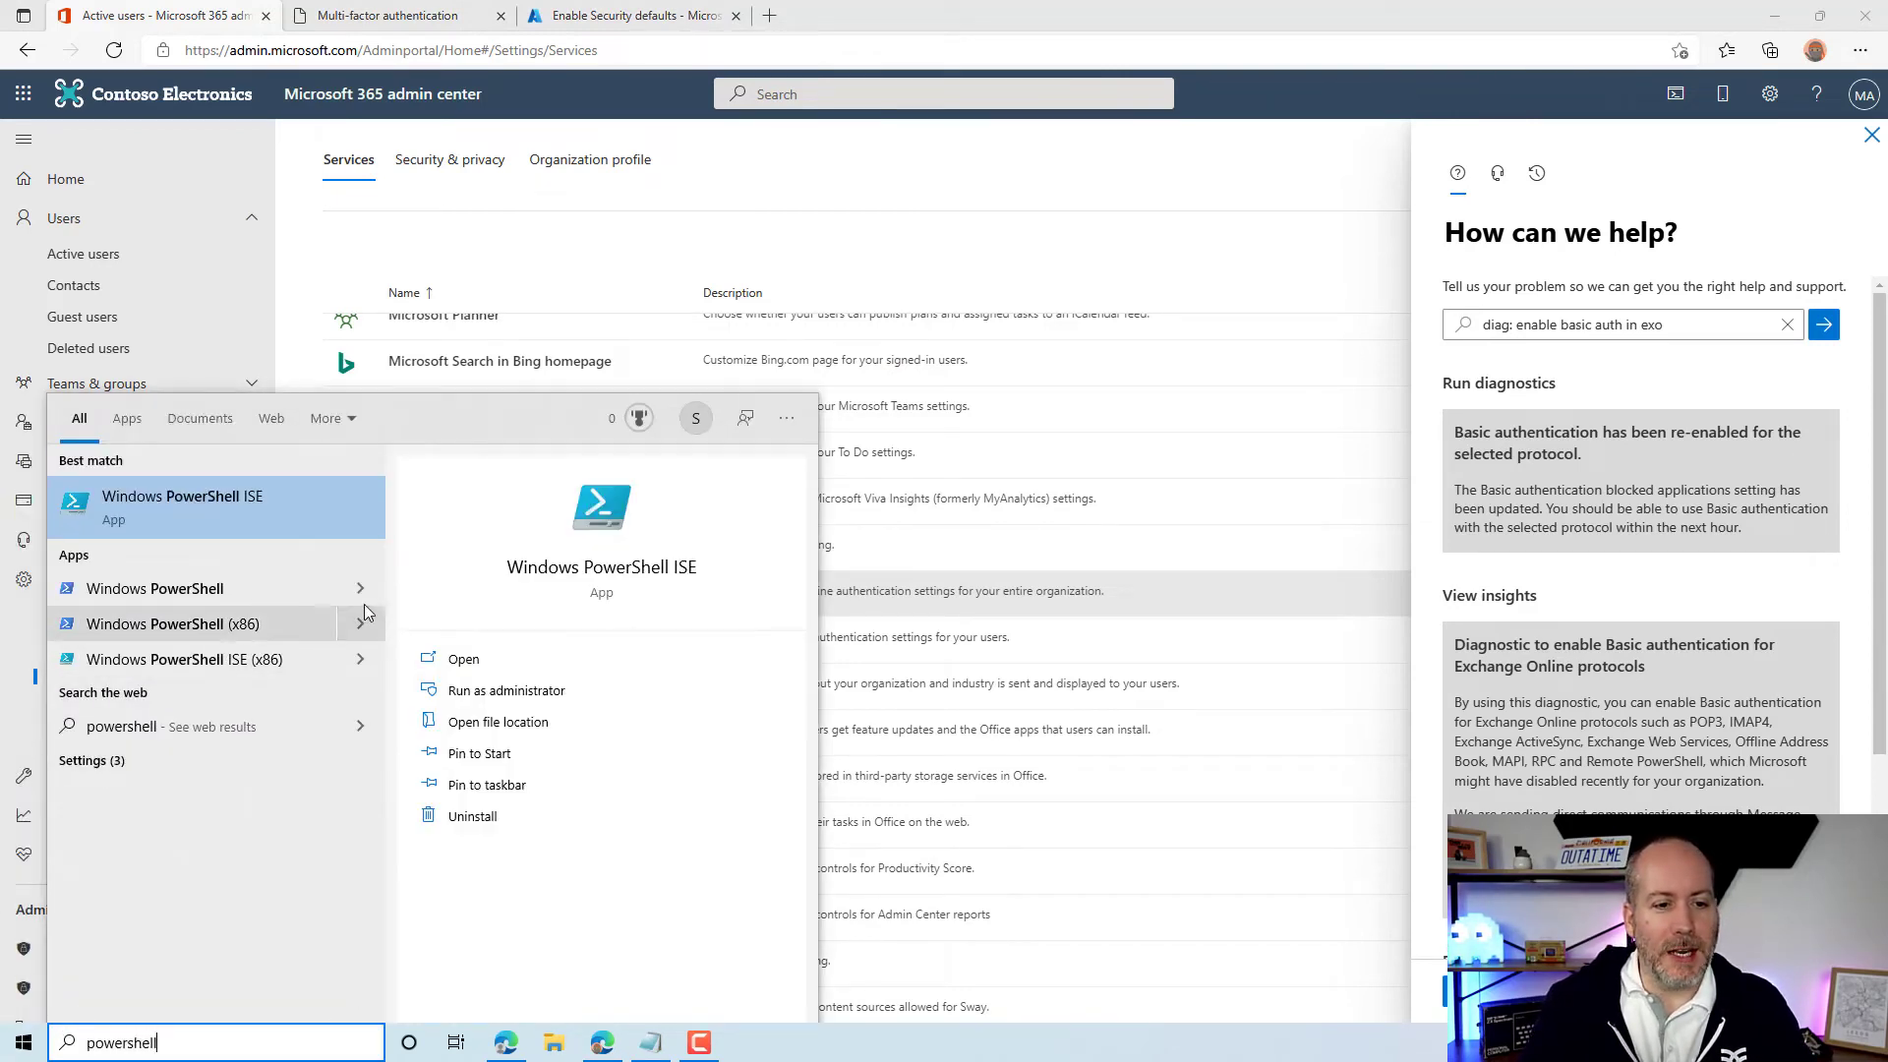
{"action": "key", "text": "Down"}
{"action": "left_click", "coordinate": [531, 691]}
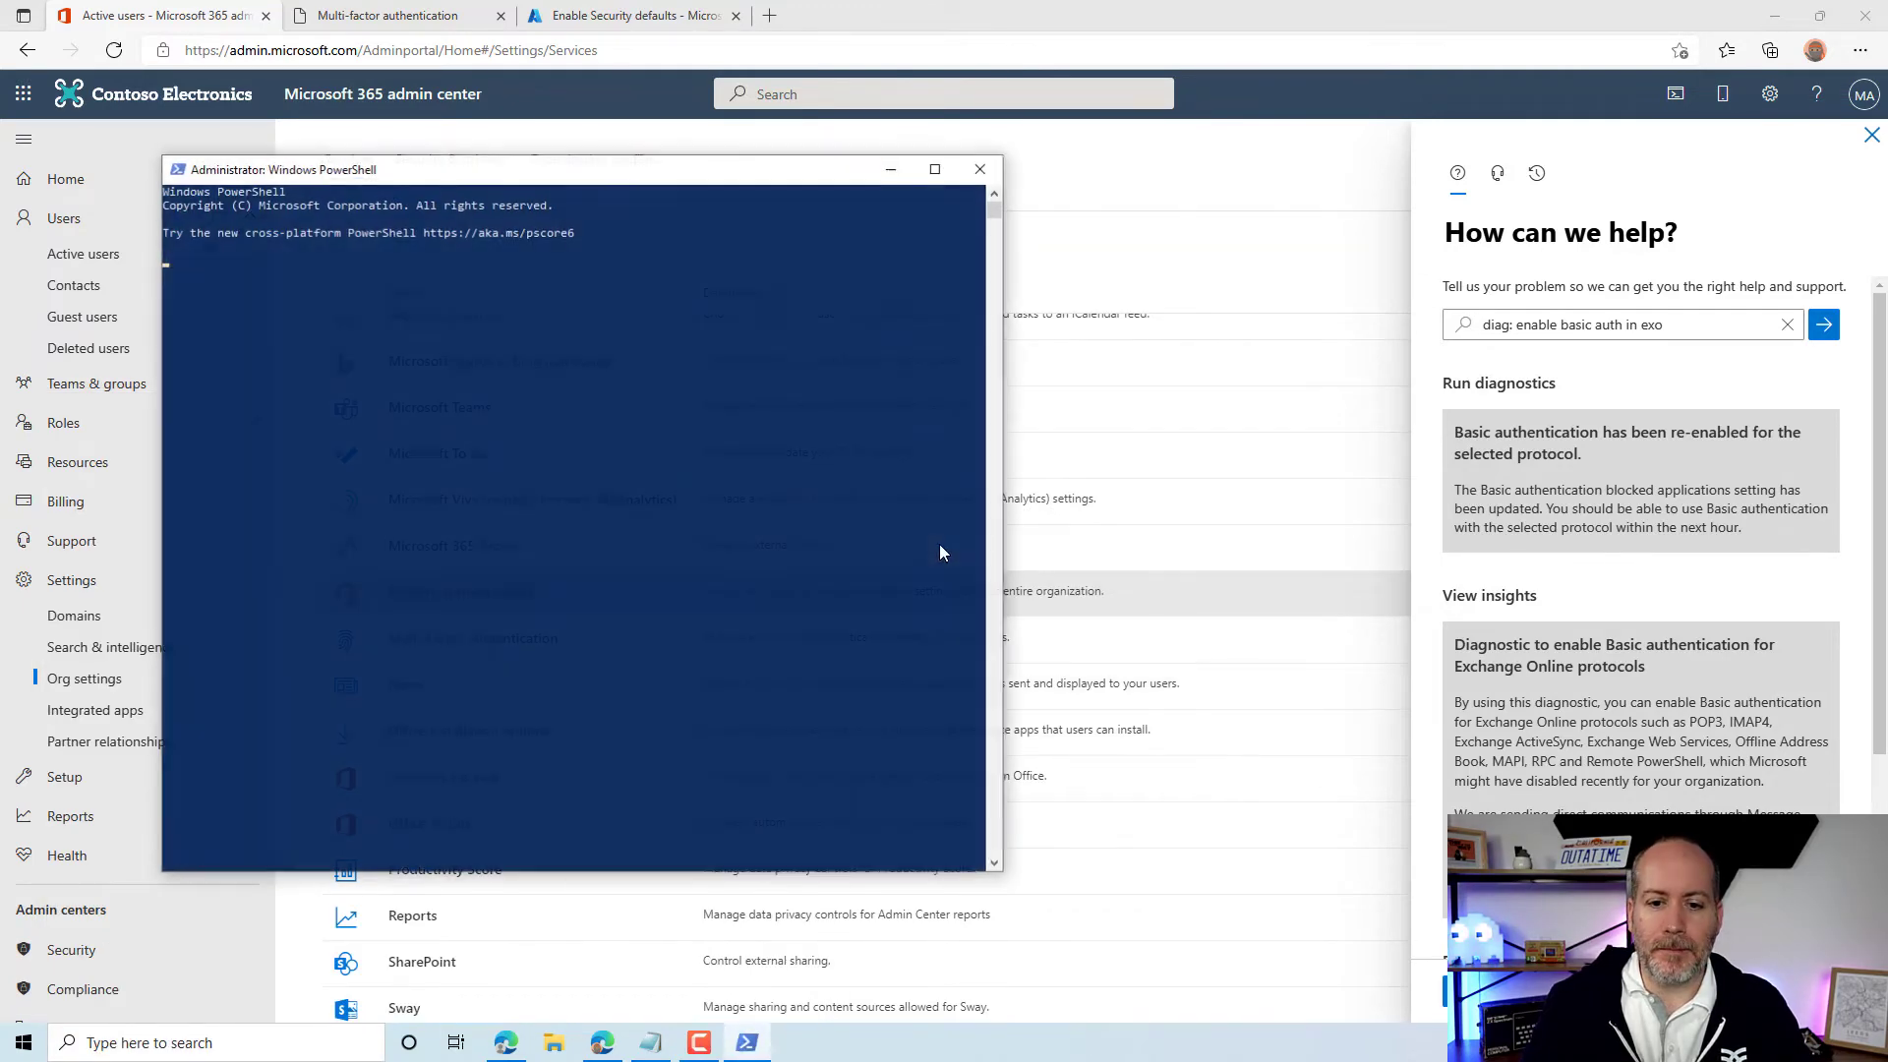
{"action": "left_click", "coordinate": [529, 515]}
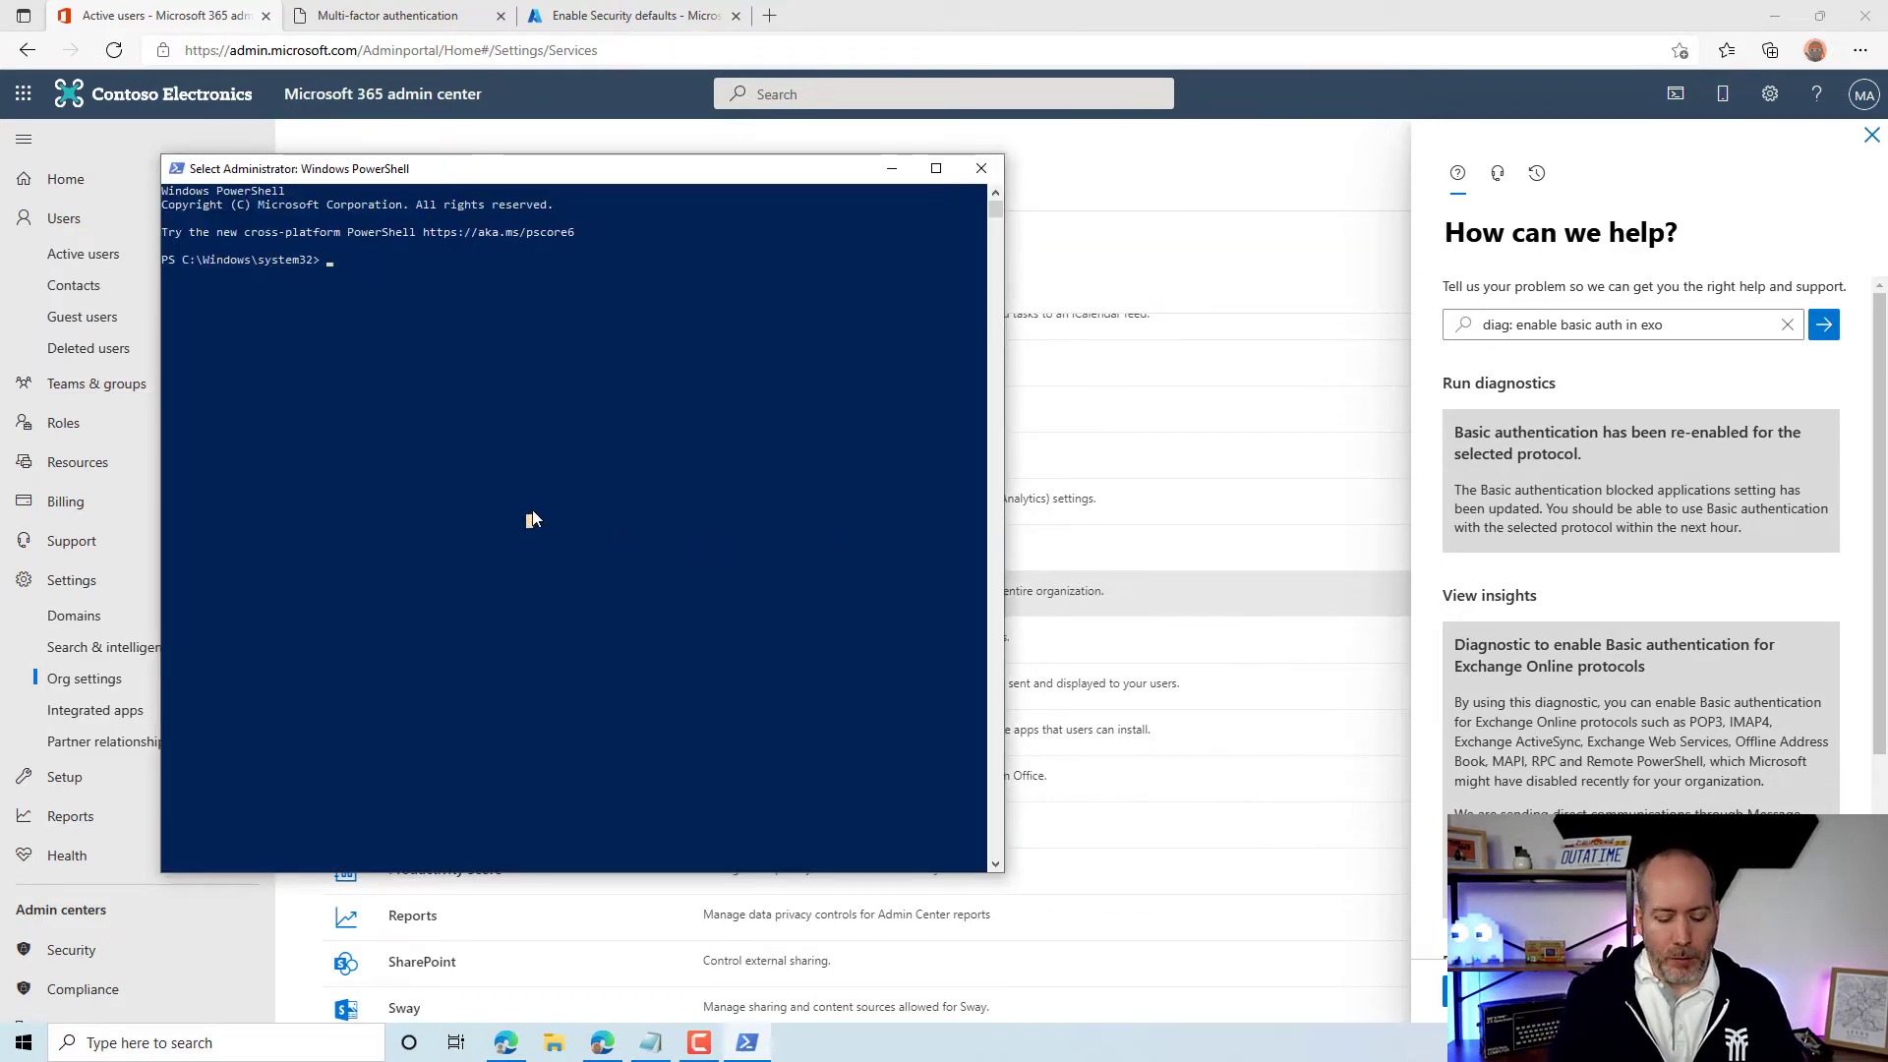
{"action": "type", "text": "install-"}
{"action": "type", "text": "module "}
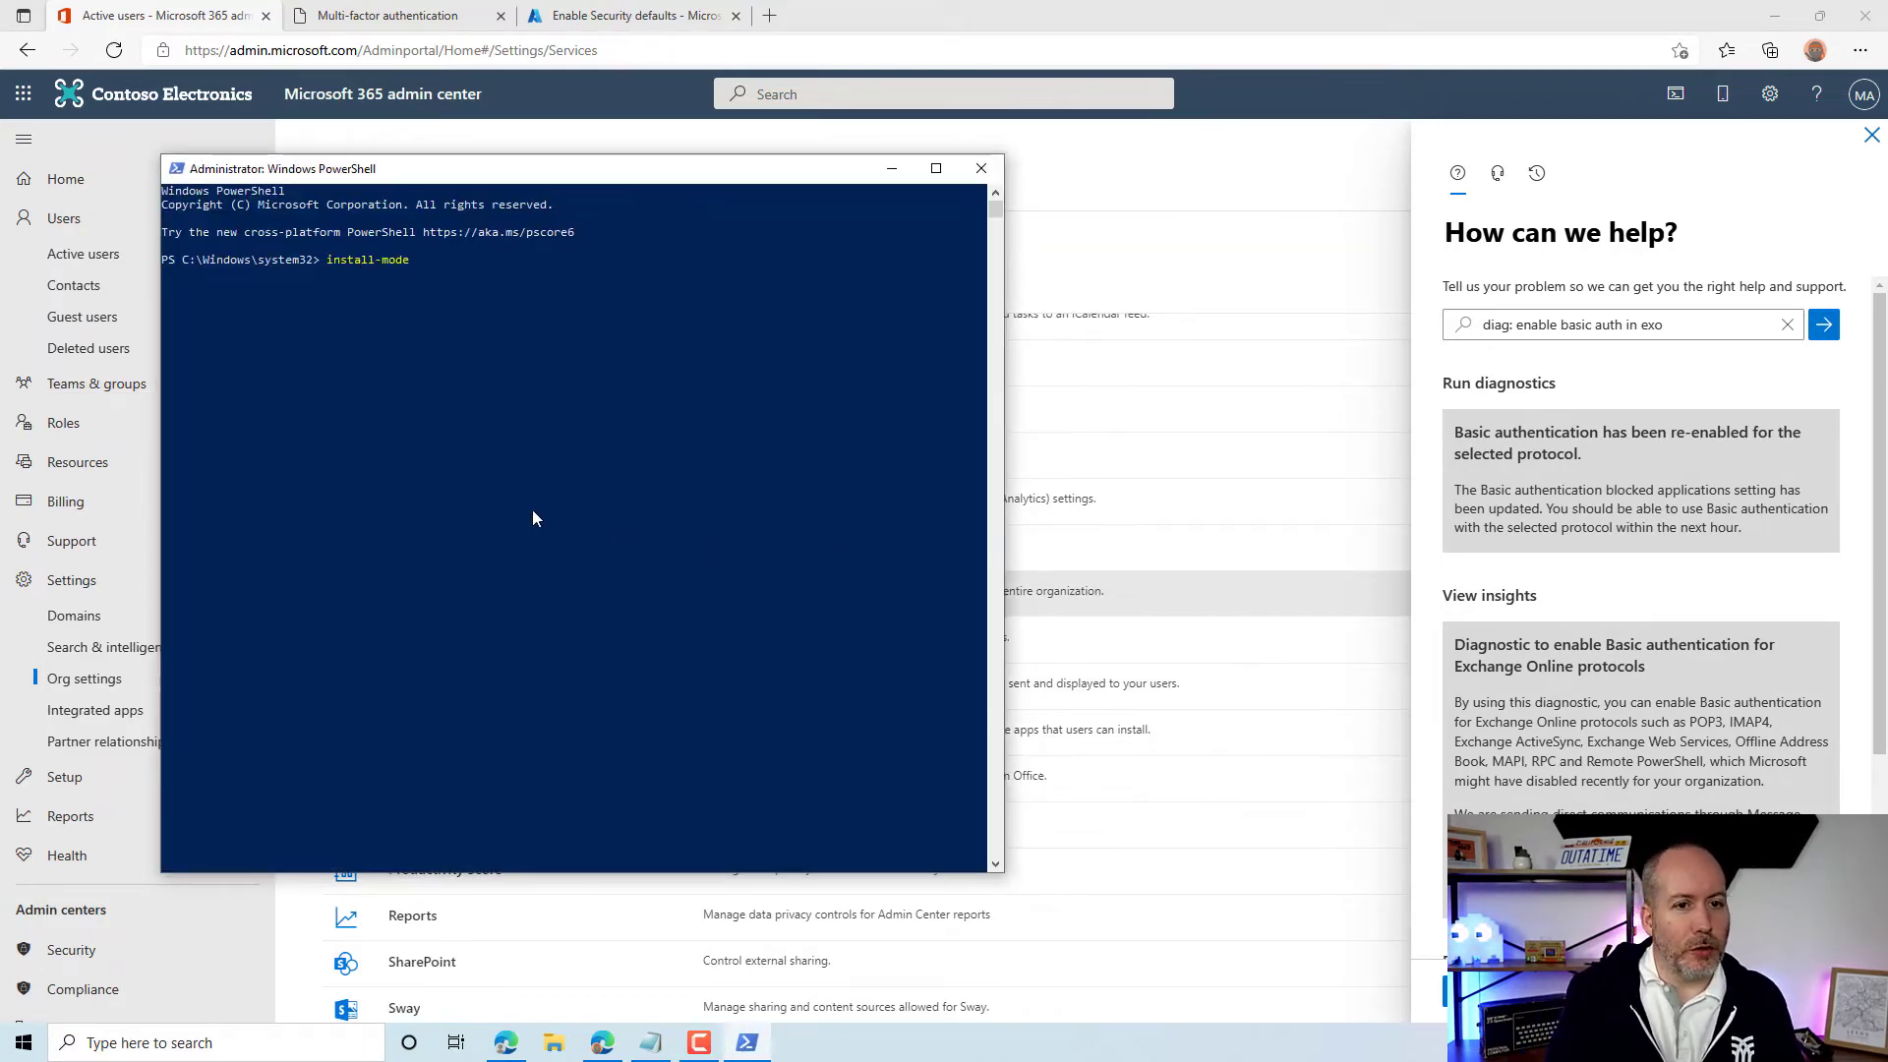
{"action": "type", "text": "ex"}
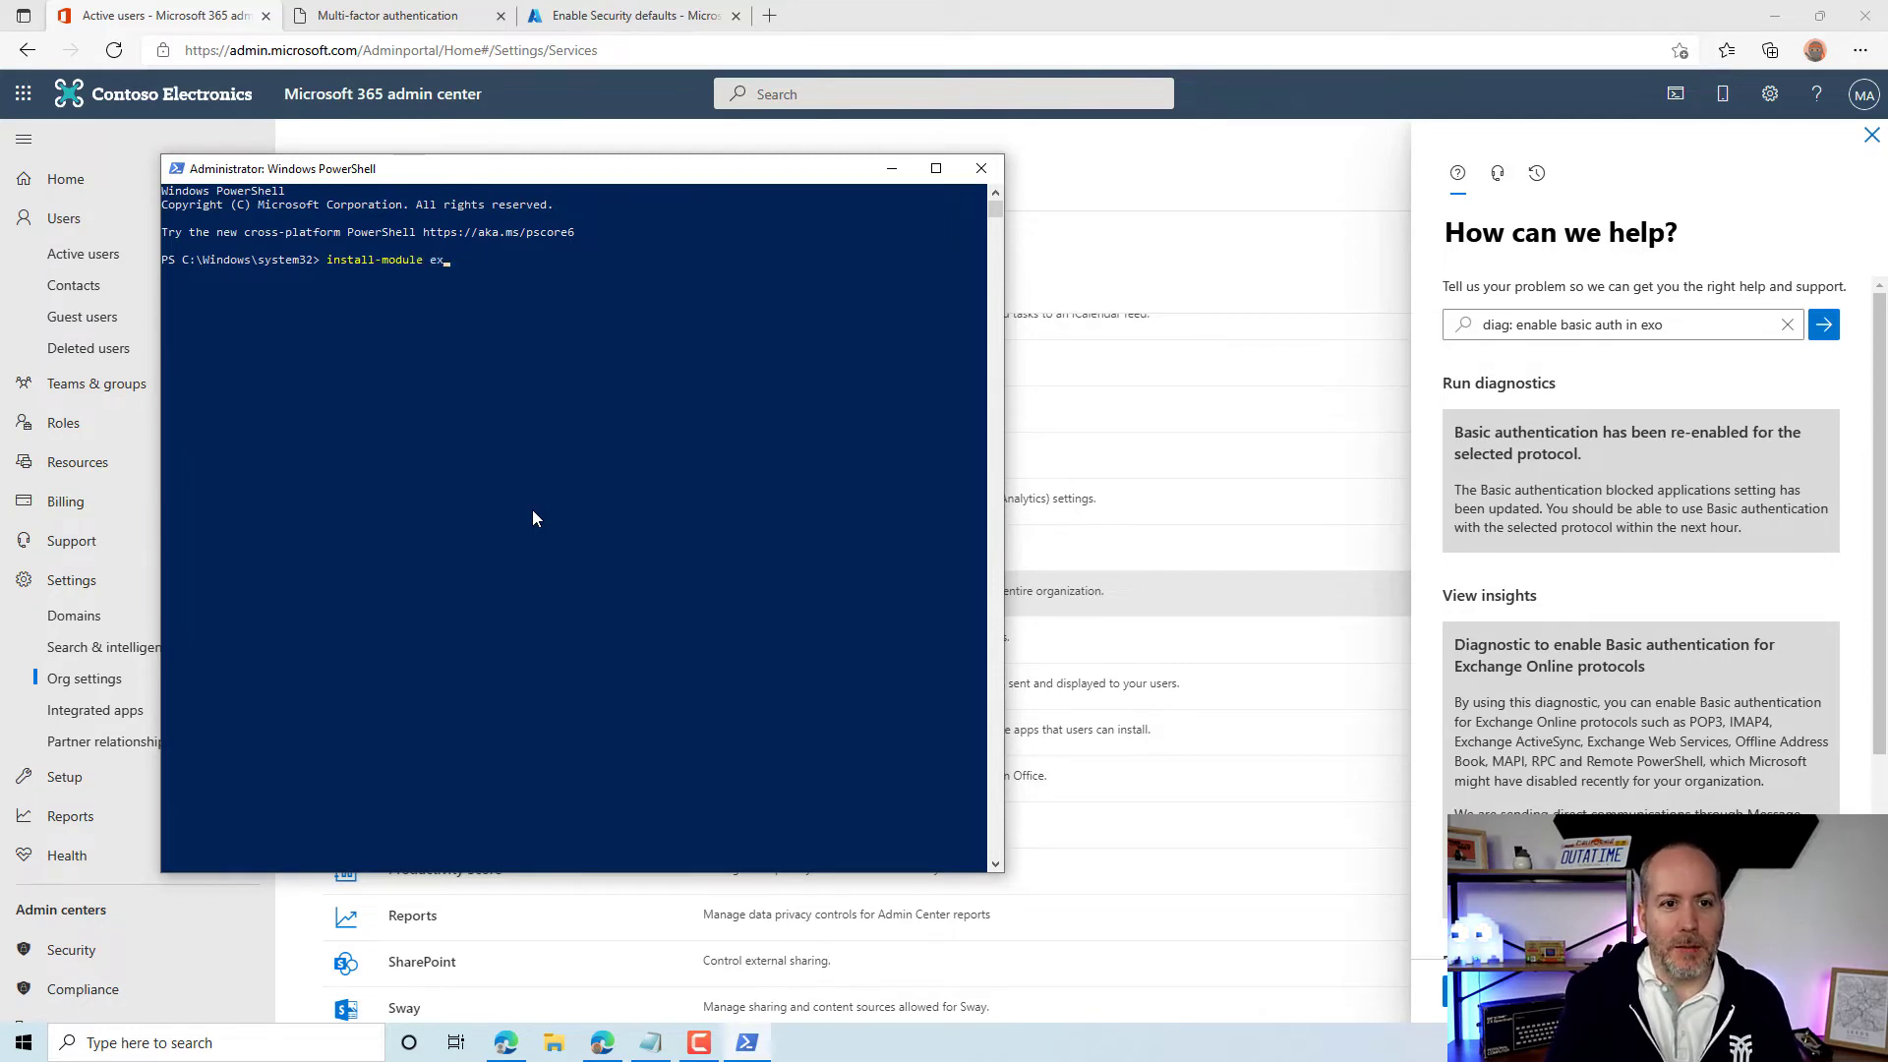
{"action": "type", "text": "changeonlinemanagement"}
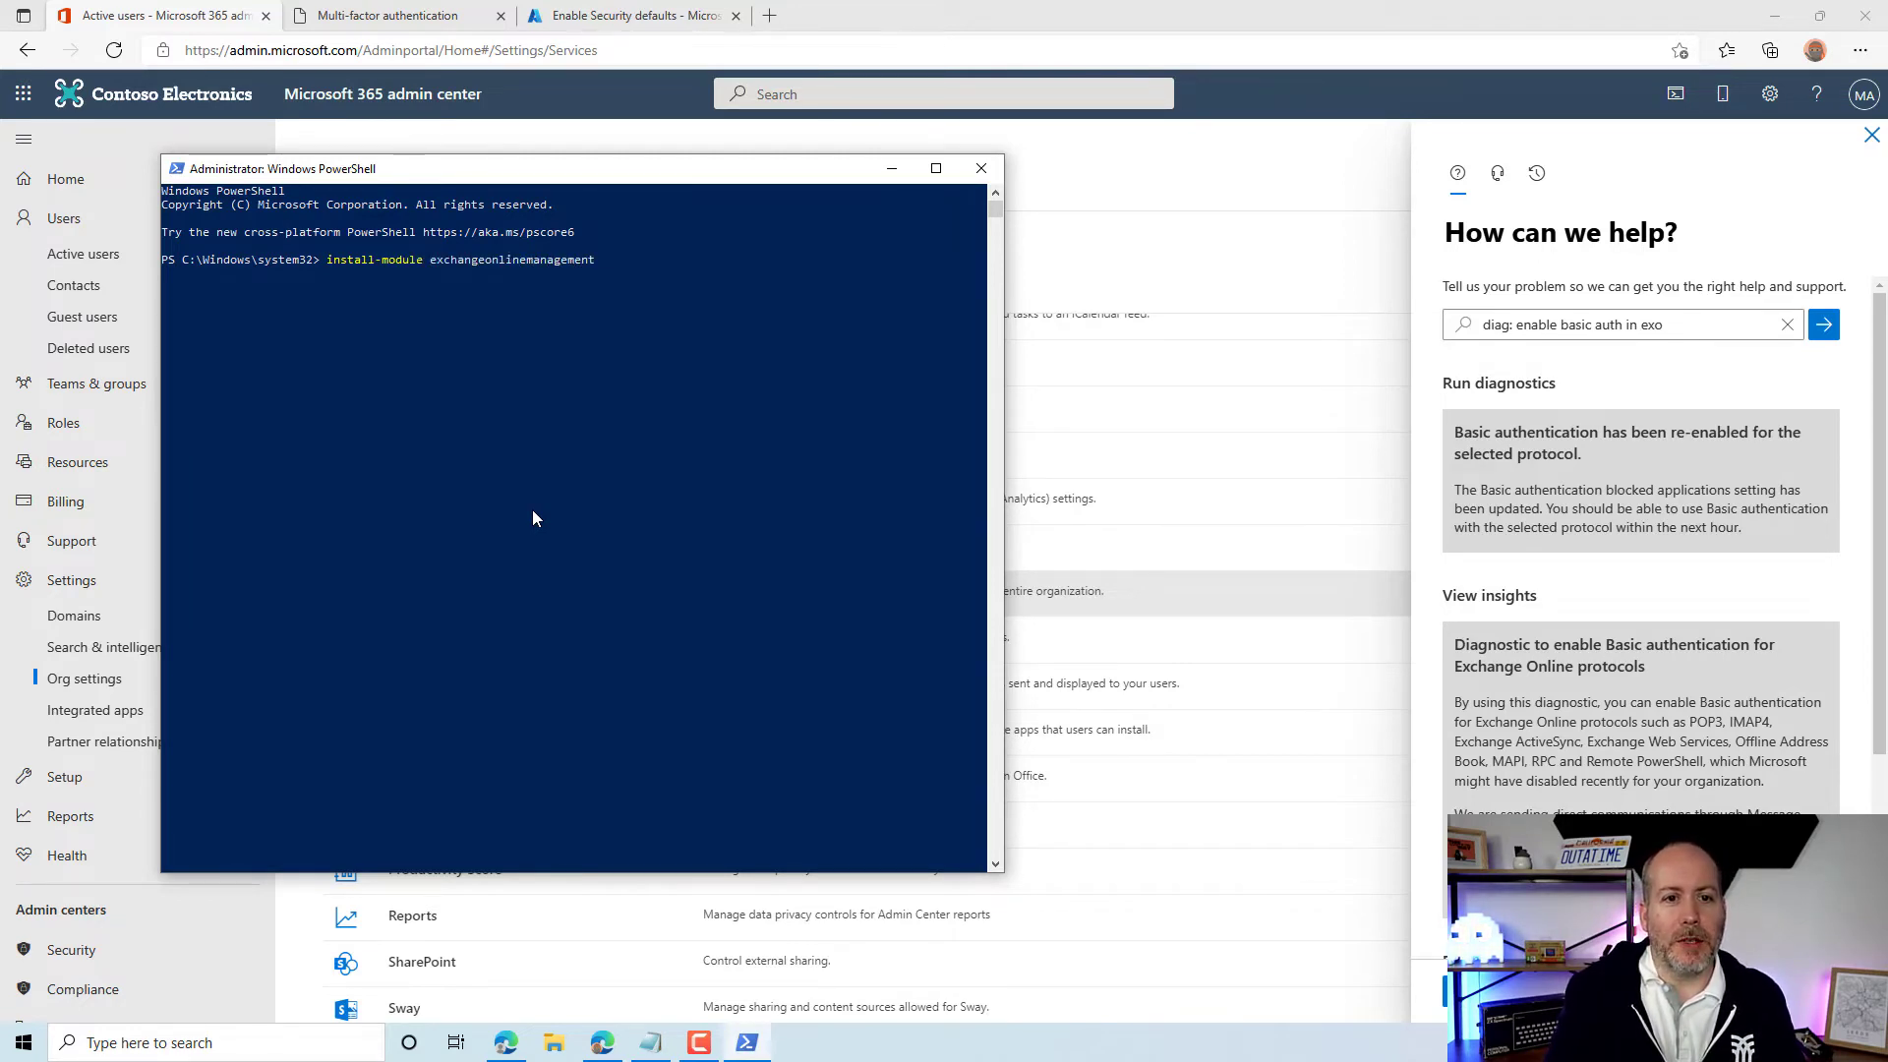
{"action": "key", "text": "Return"}
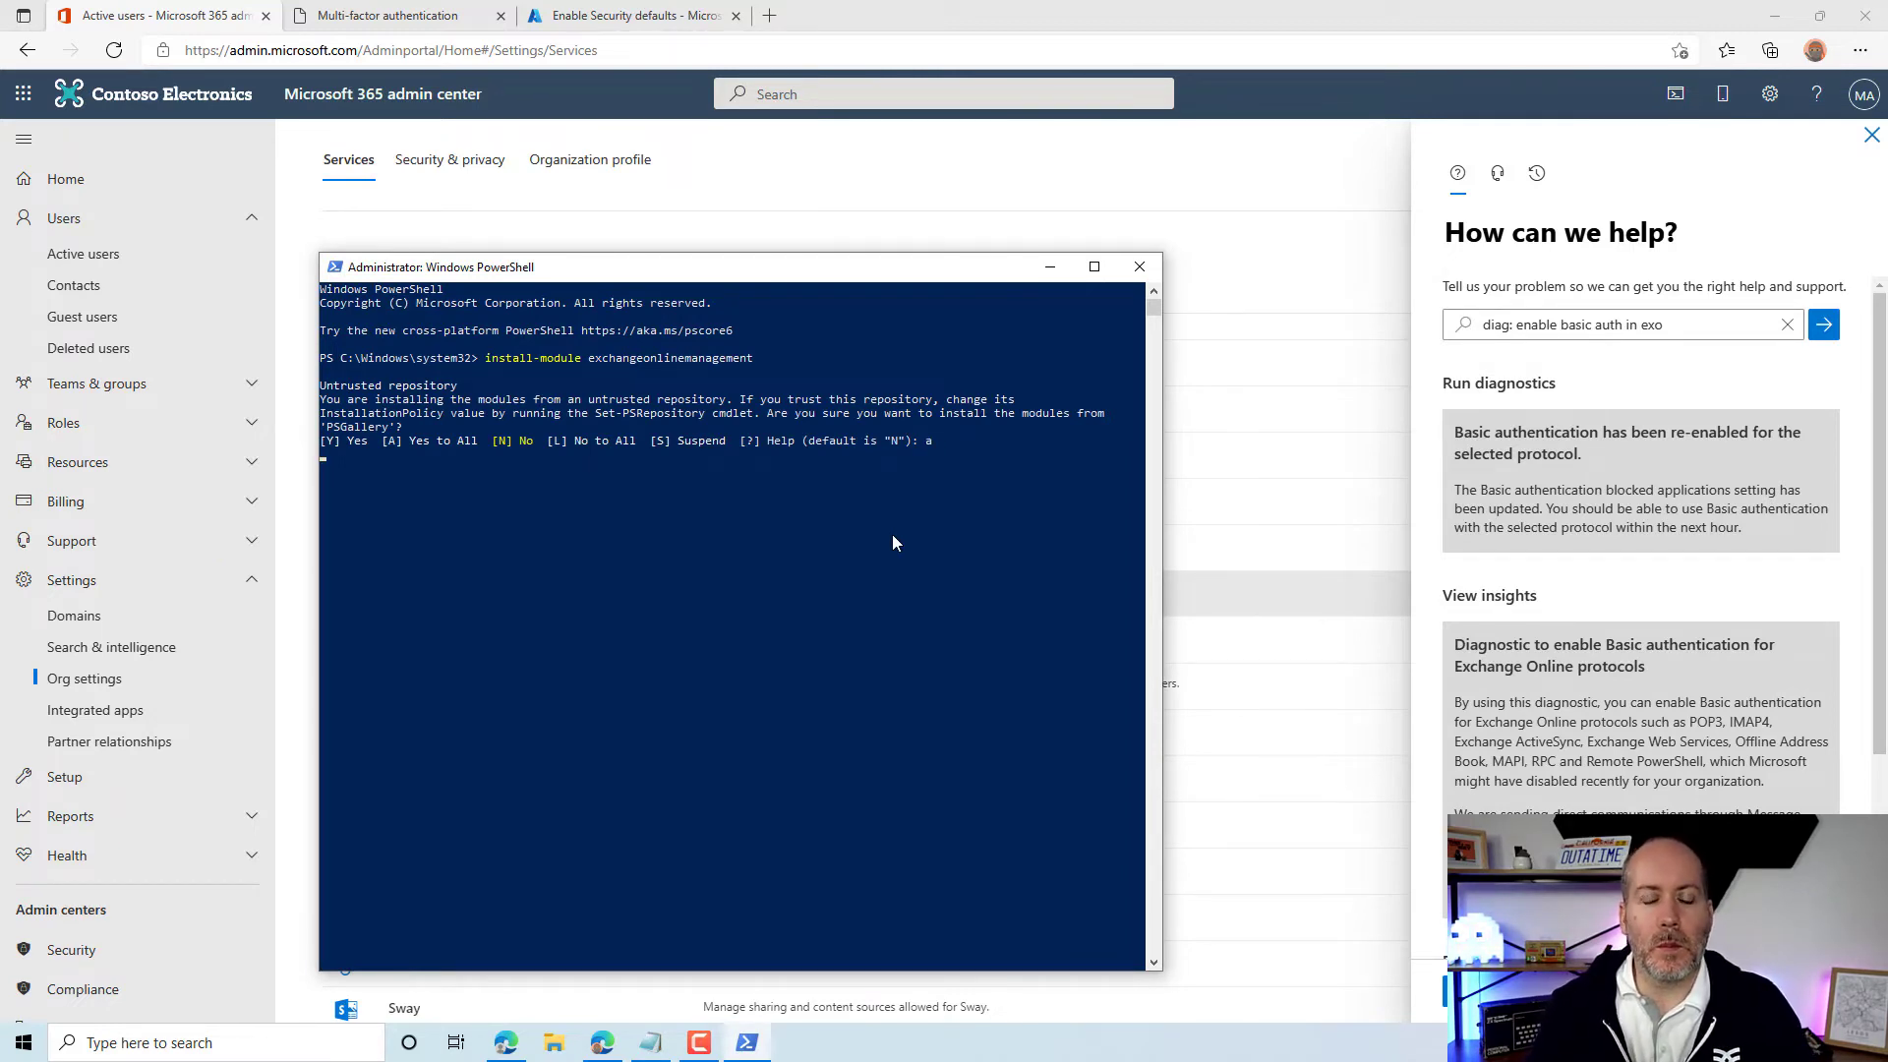
{"action": "key", "text": "Return"}
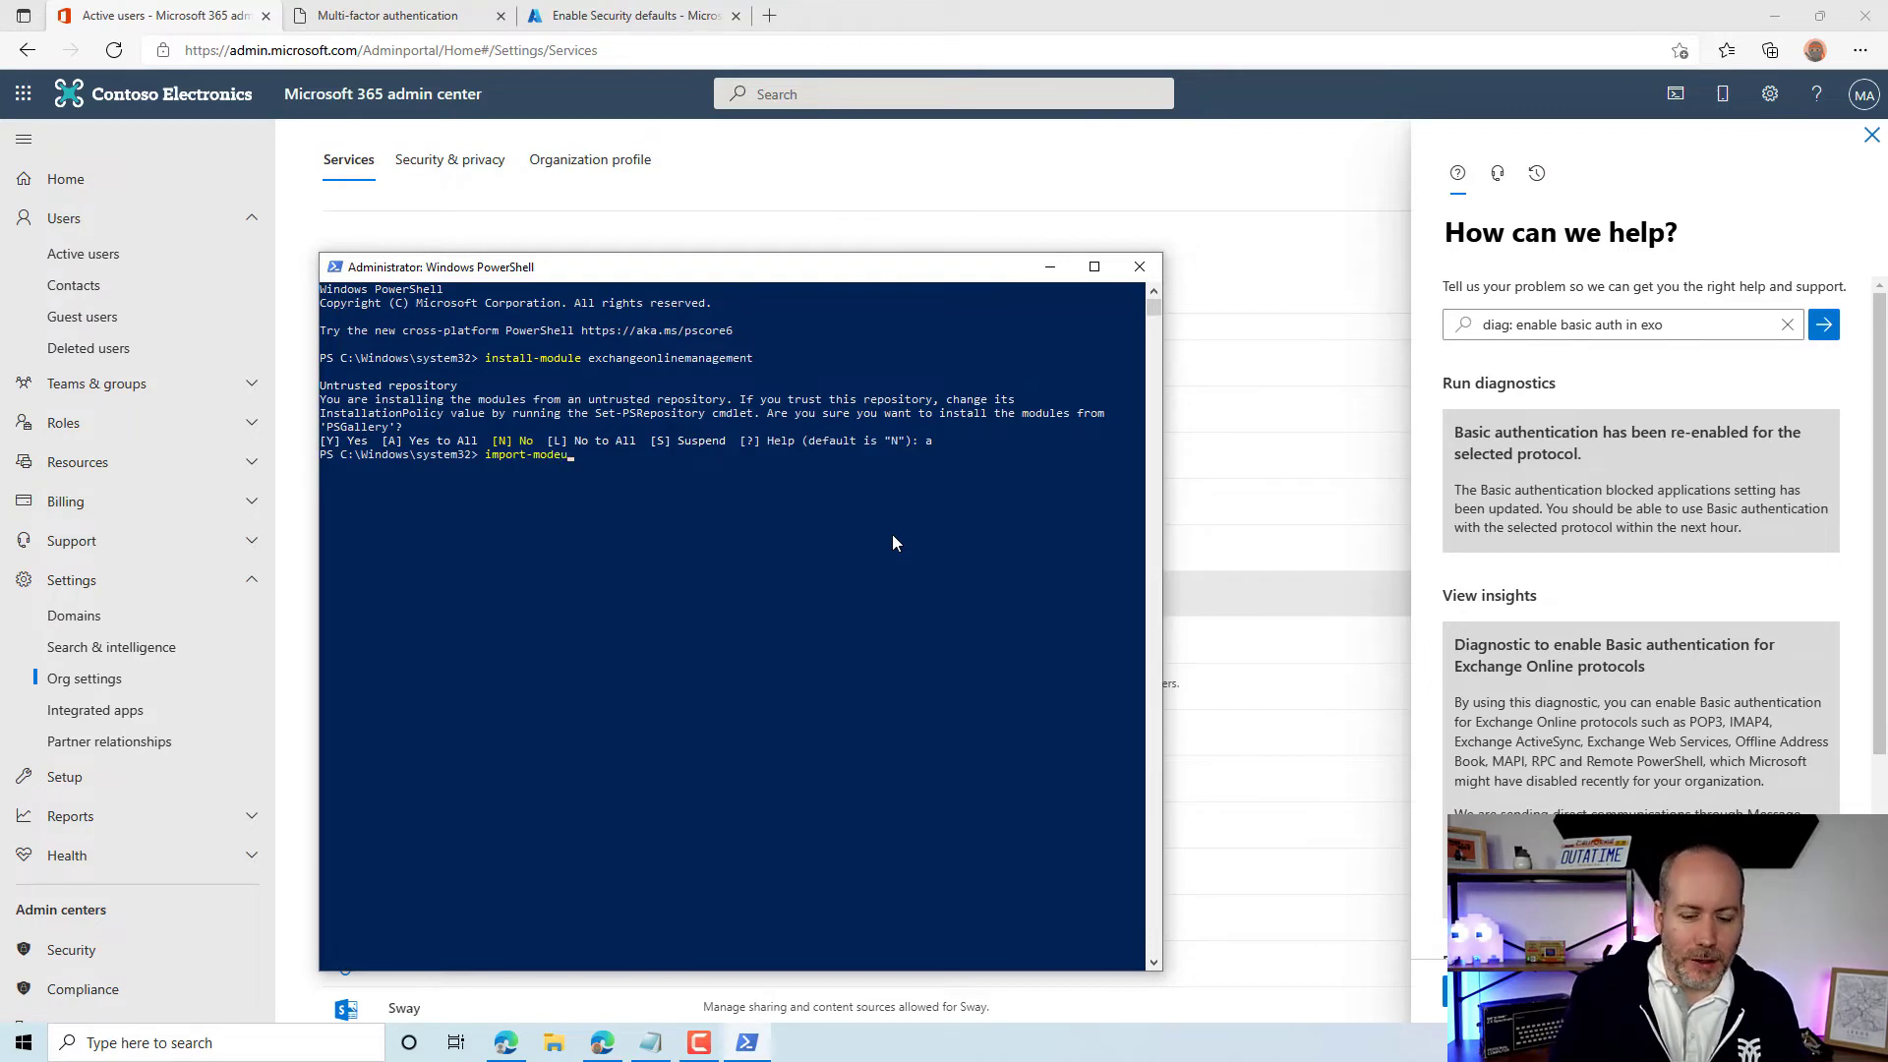
Import the exchangeonlinemanagement module into the session.
{"action": "key", "text": "BackSpace"}
{"action": "key", "text": "BackSpace"}
{"action": "type", "text": "ule exchang"}
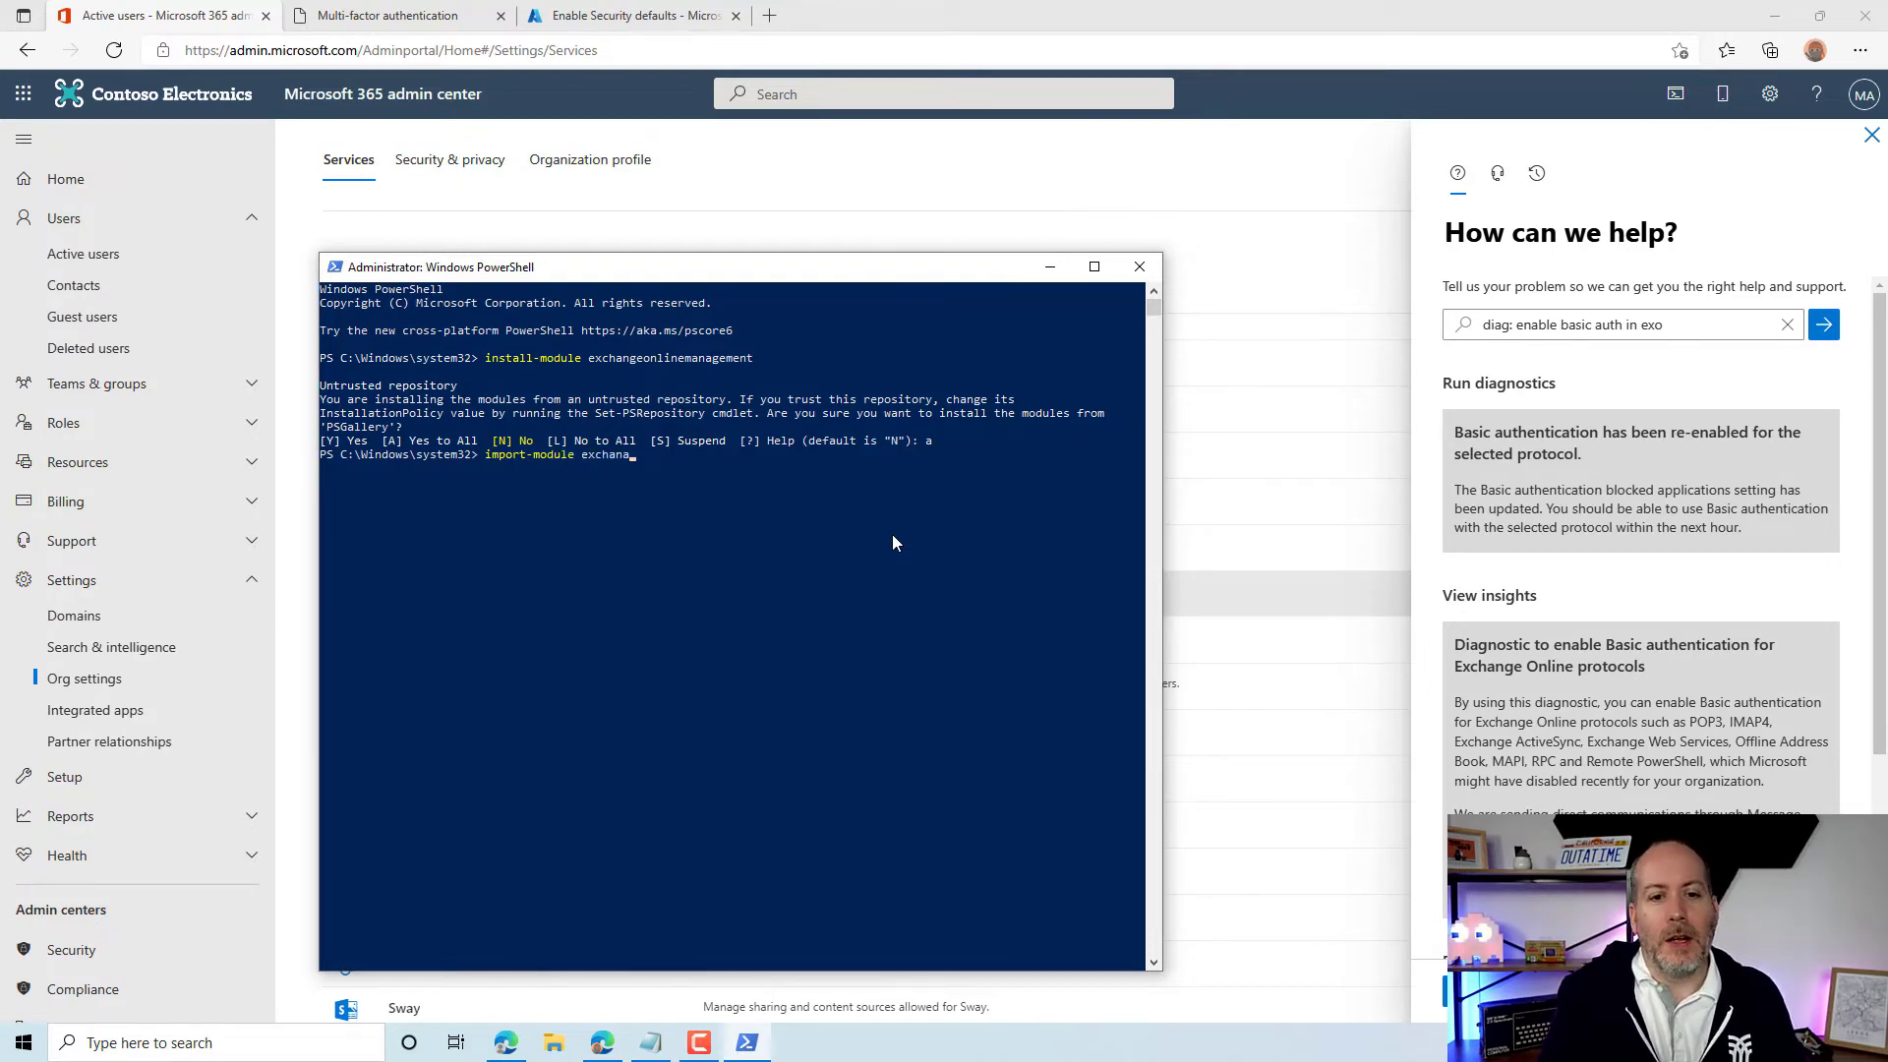
{"action": "type", "text": "eonlinem"}
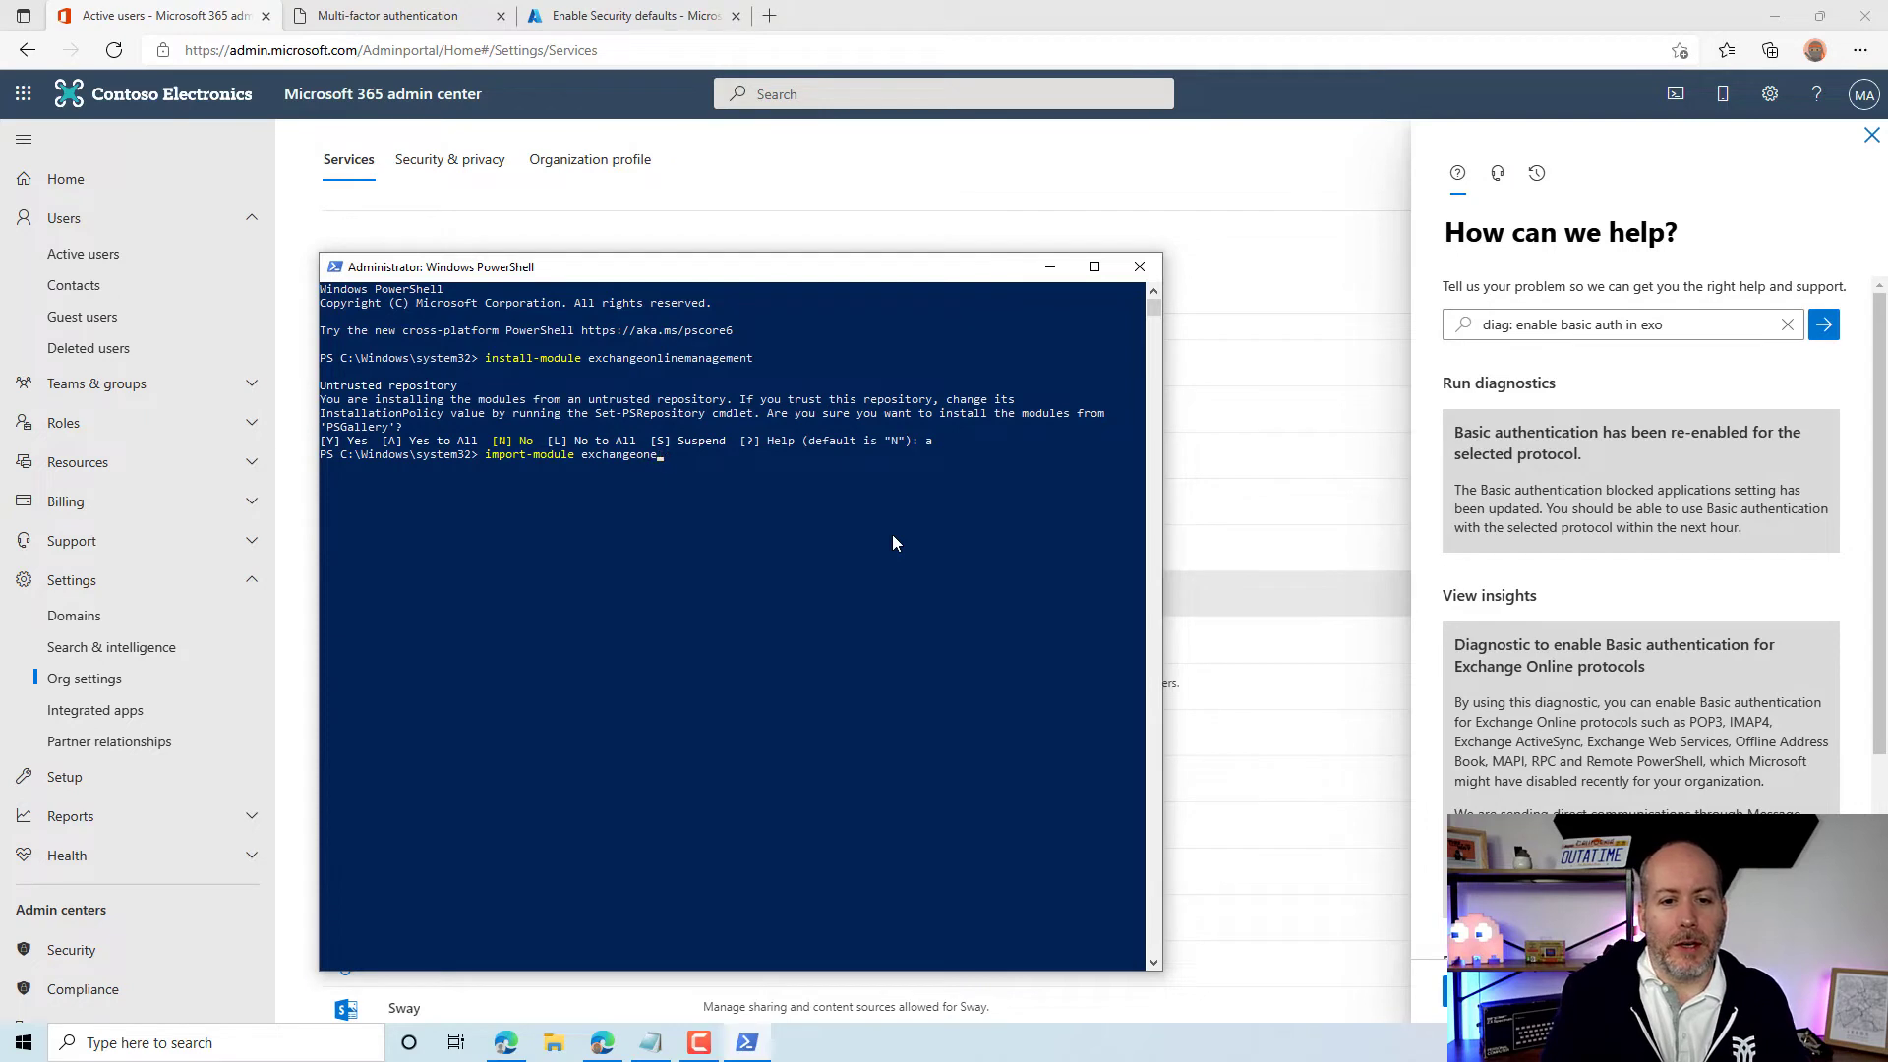
{"action": "type", "text": "anagem"}
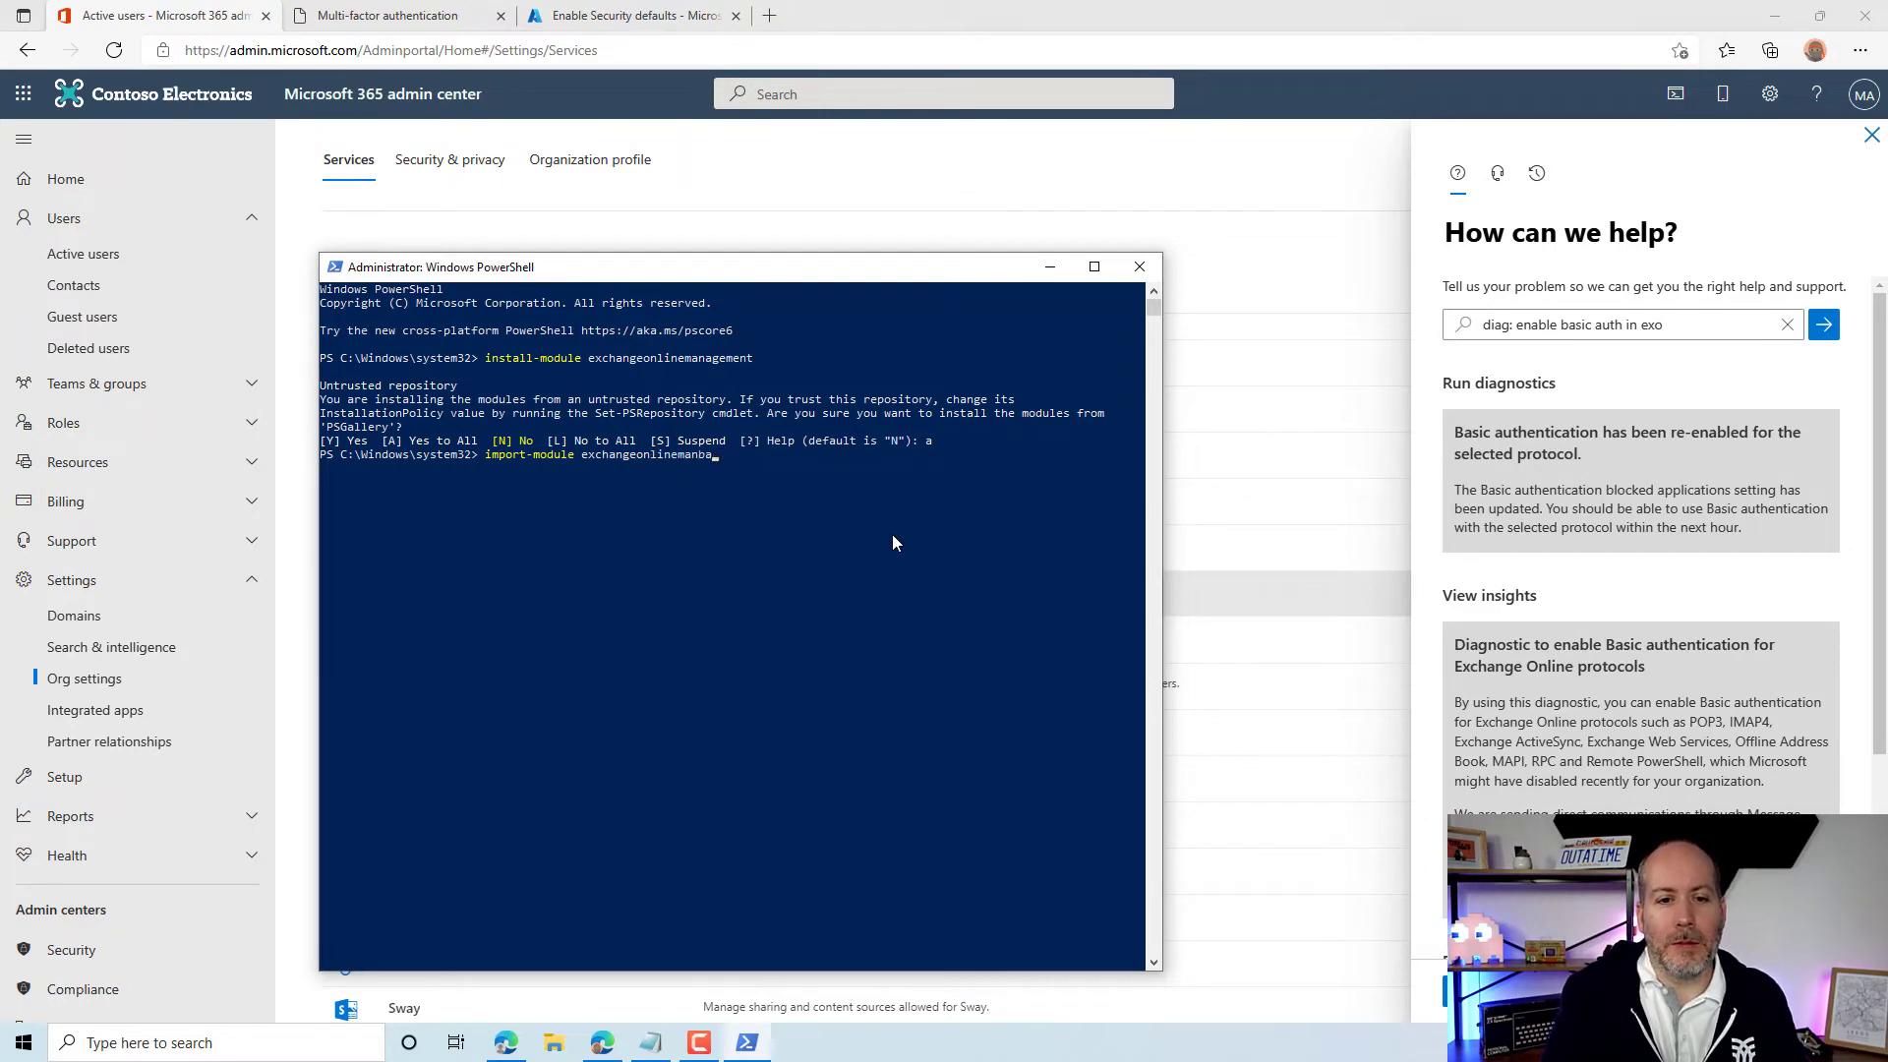
{"action": "type", "text": "ent"}
{"action": "key", "text": "Return"}
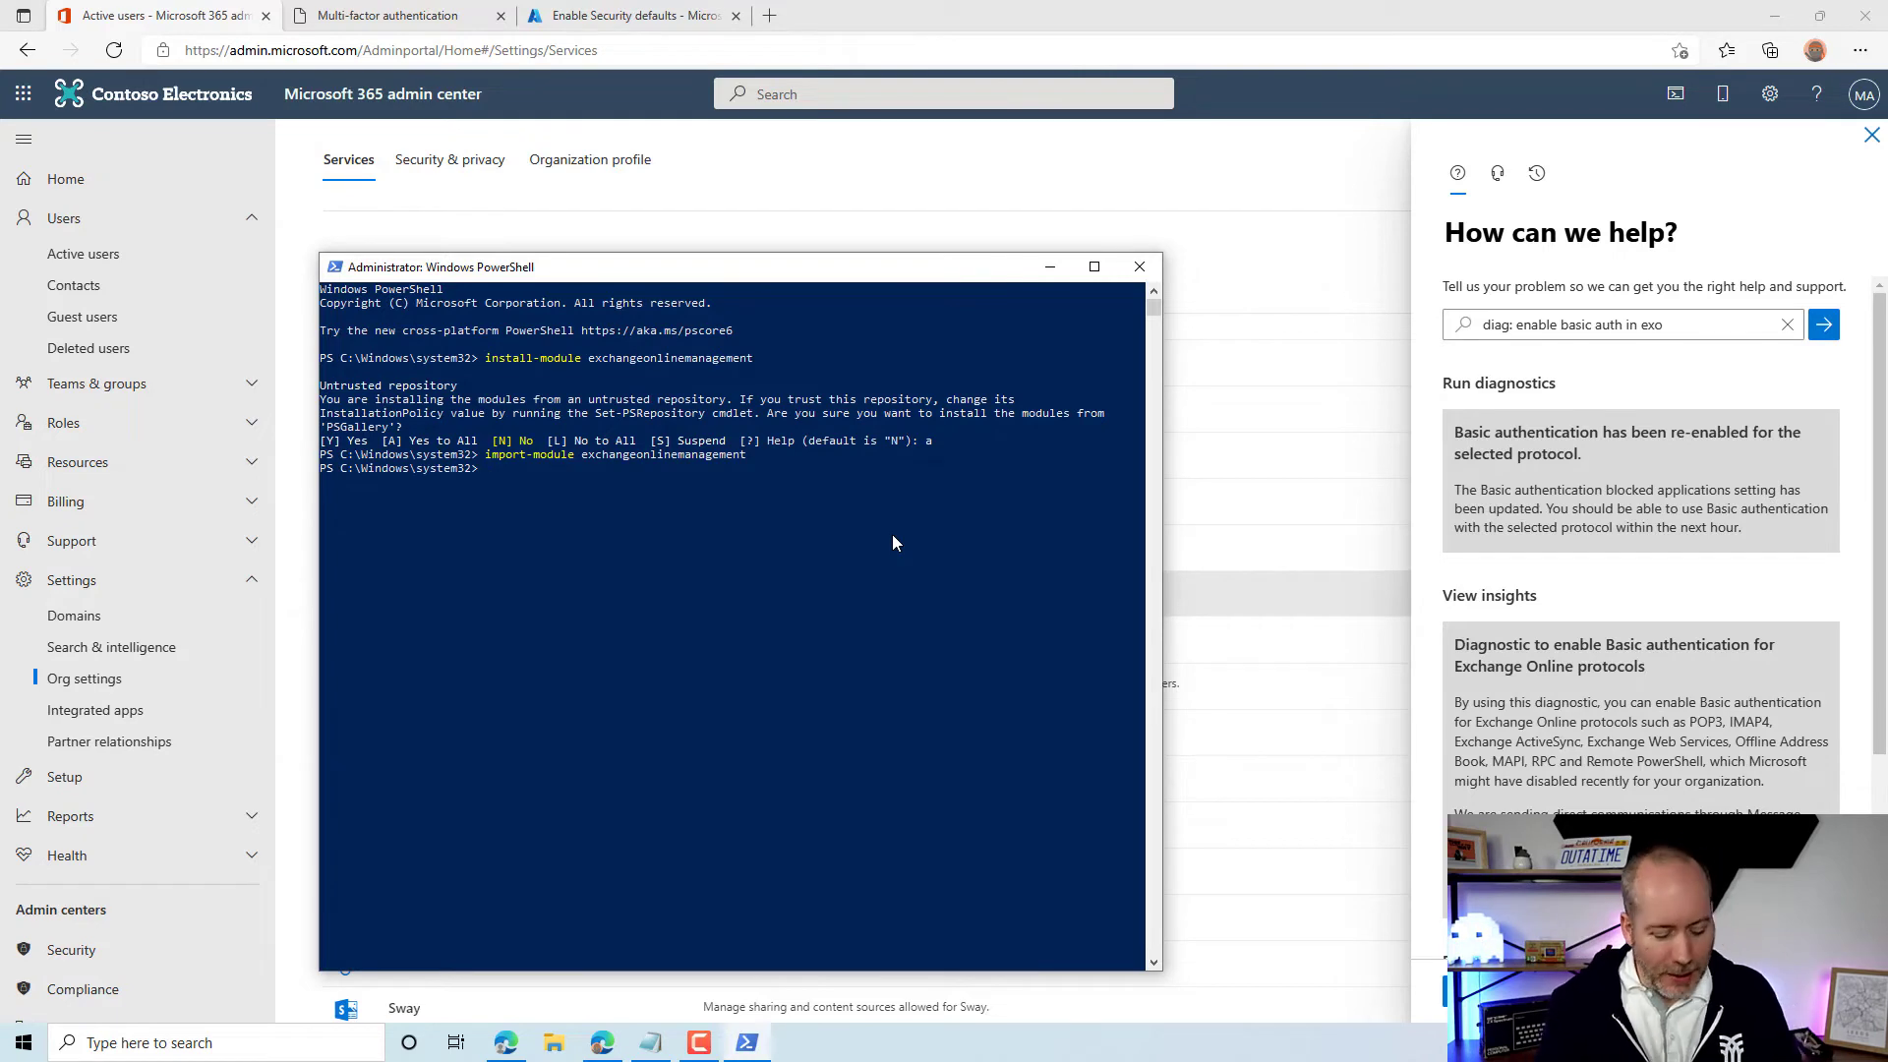
Run Connect-ExchangeOnline and sign in with the admin account password.
{"action": "type", "text": "onnect"}
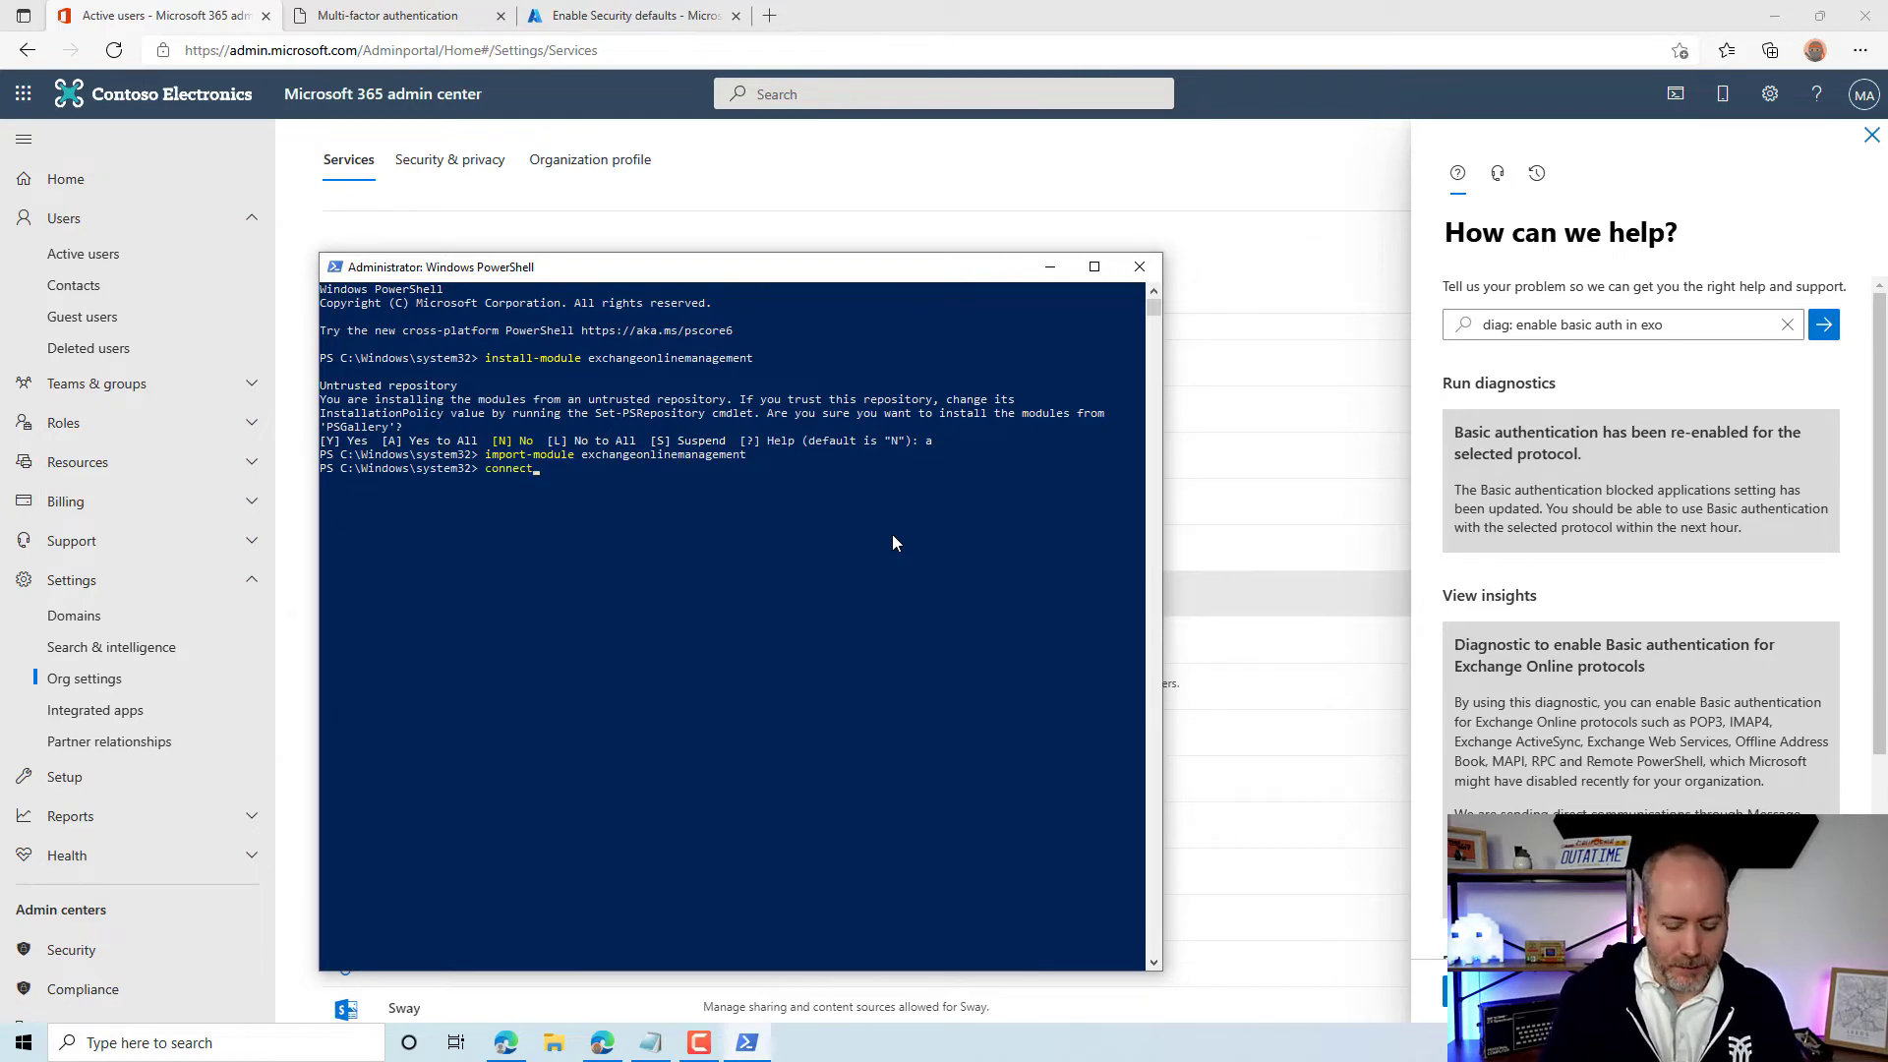
{"action": "type", "text": "-exc"}
{"action": "key", "text": "Tab"}
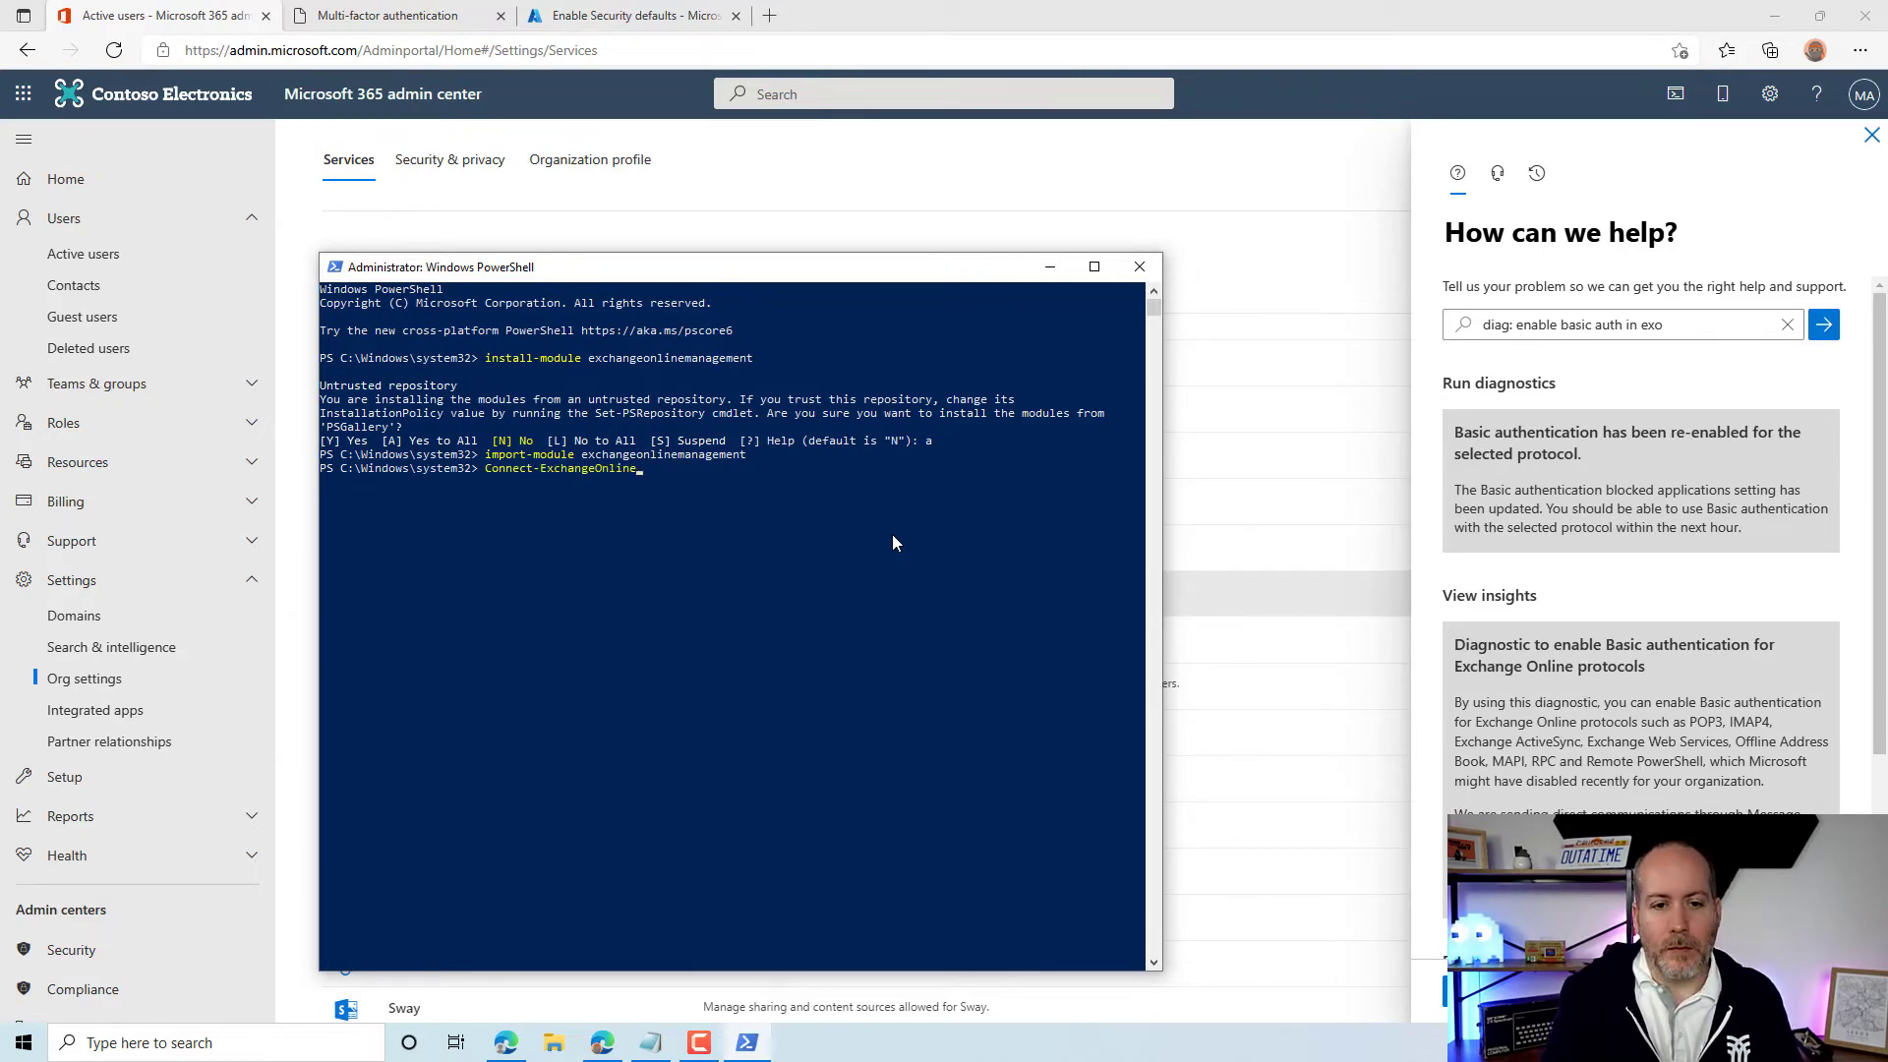
{"action": "key", "text": "Return"}
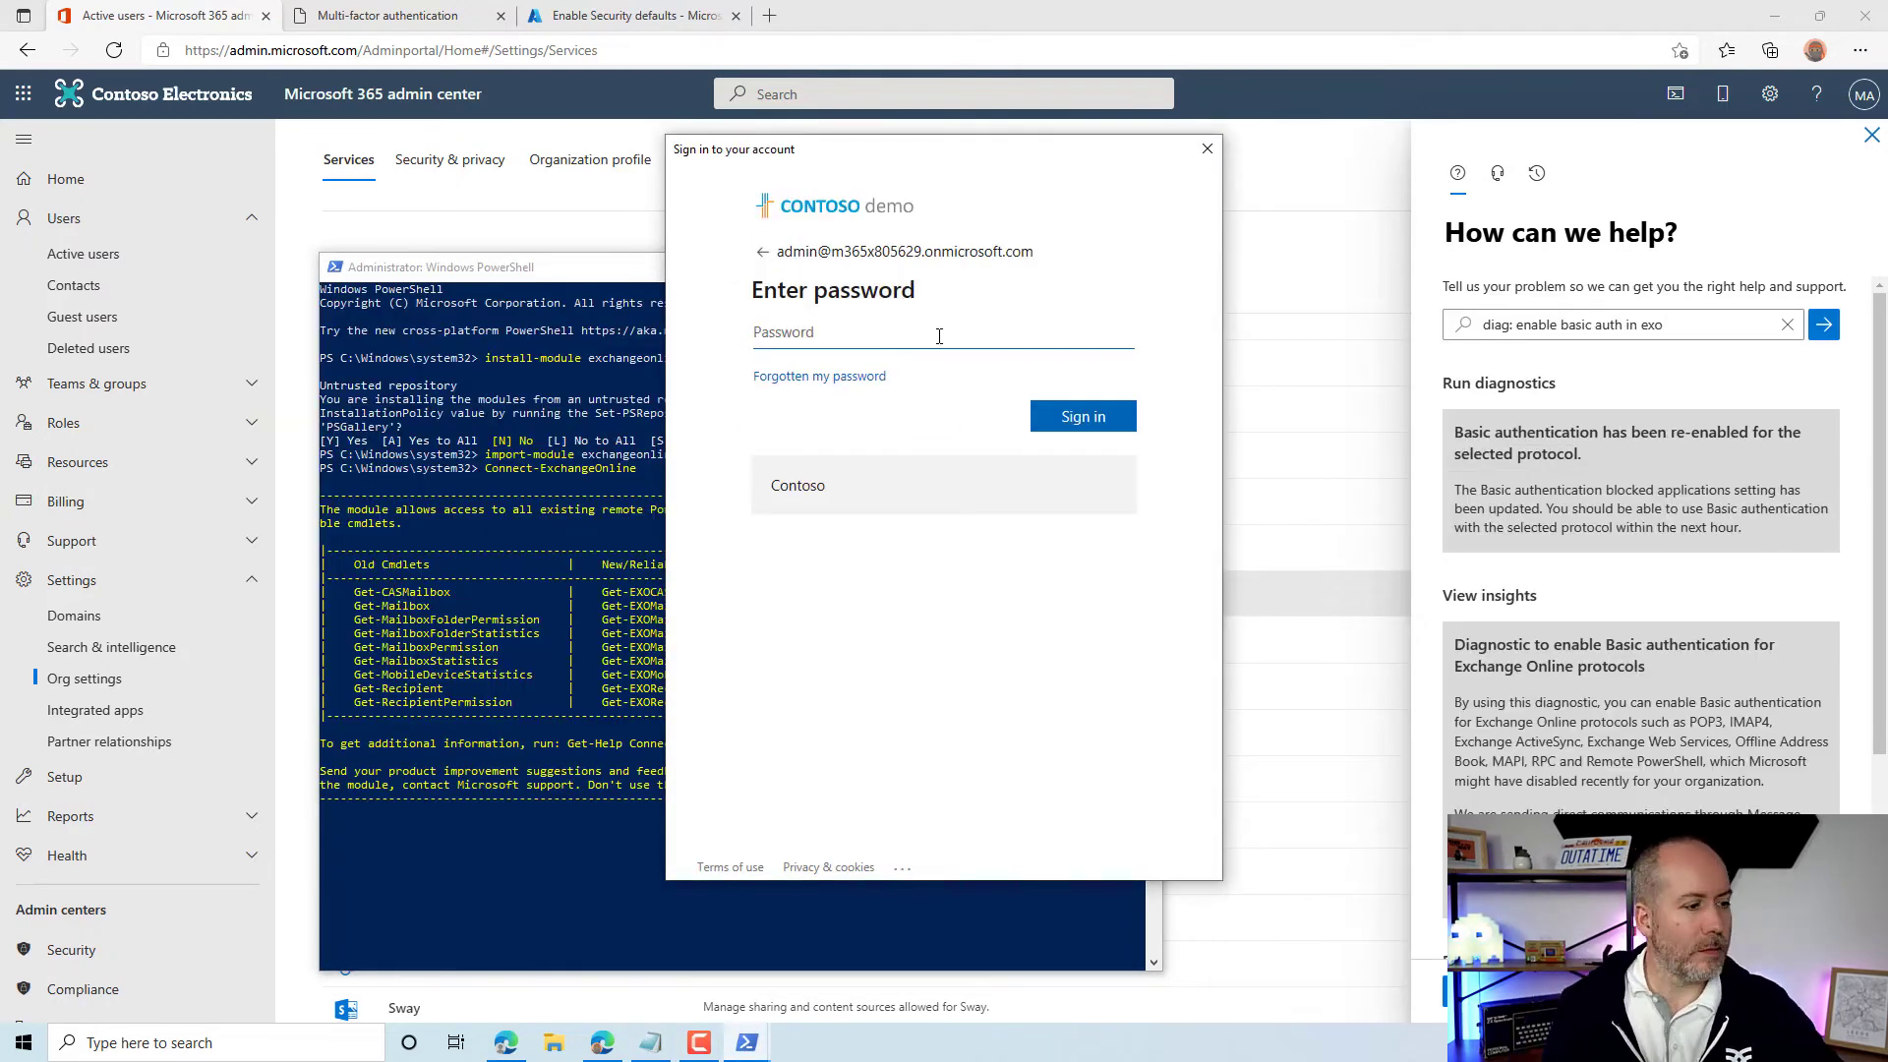
{"action": "key", "text": "ctrl+v"}
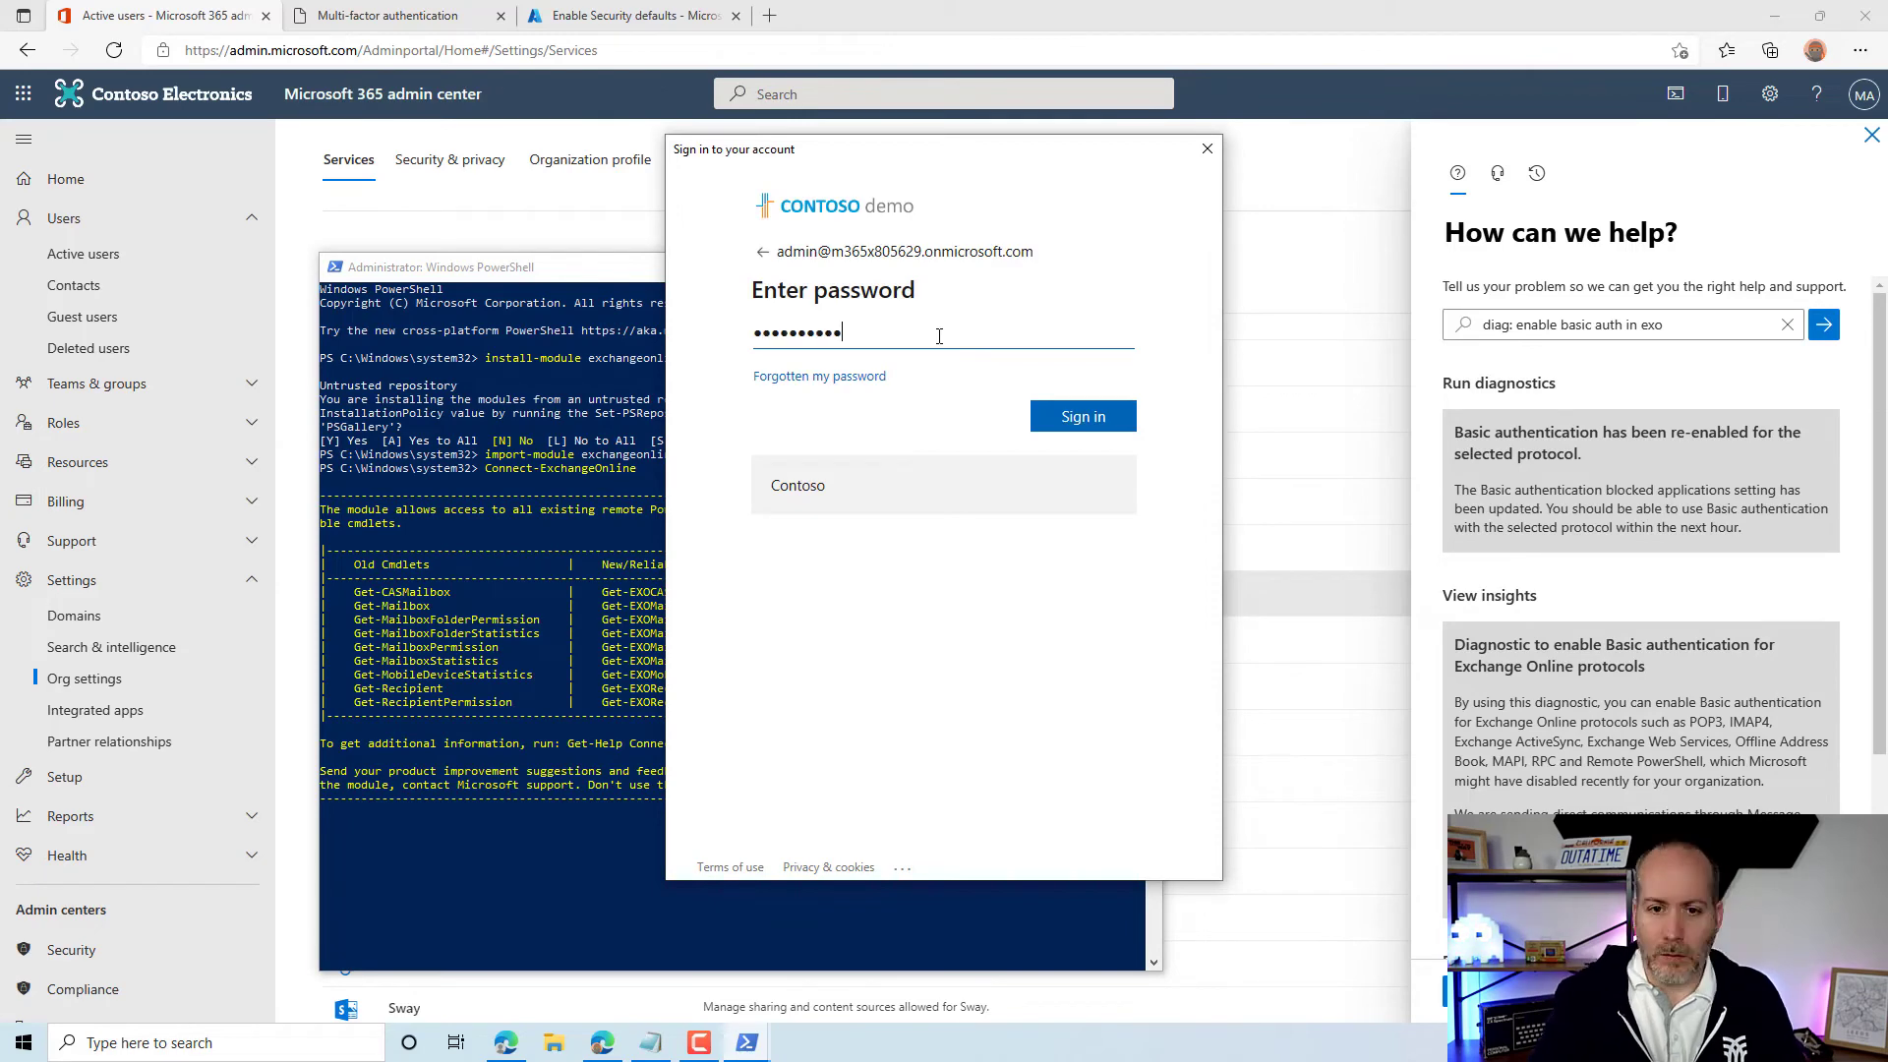
{"action": "key", "text": "Return"}
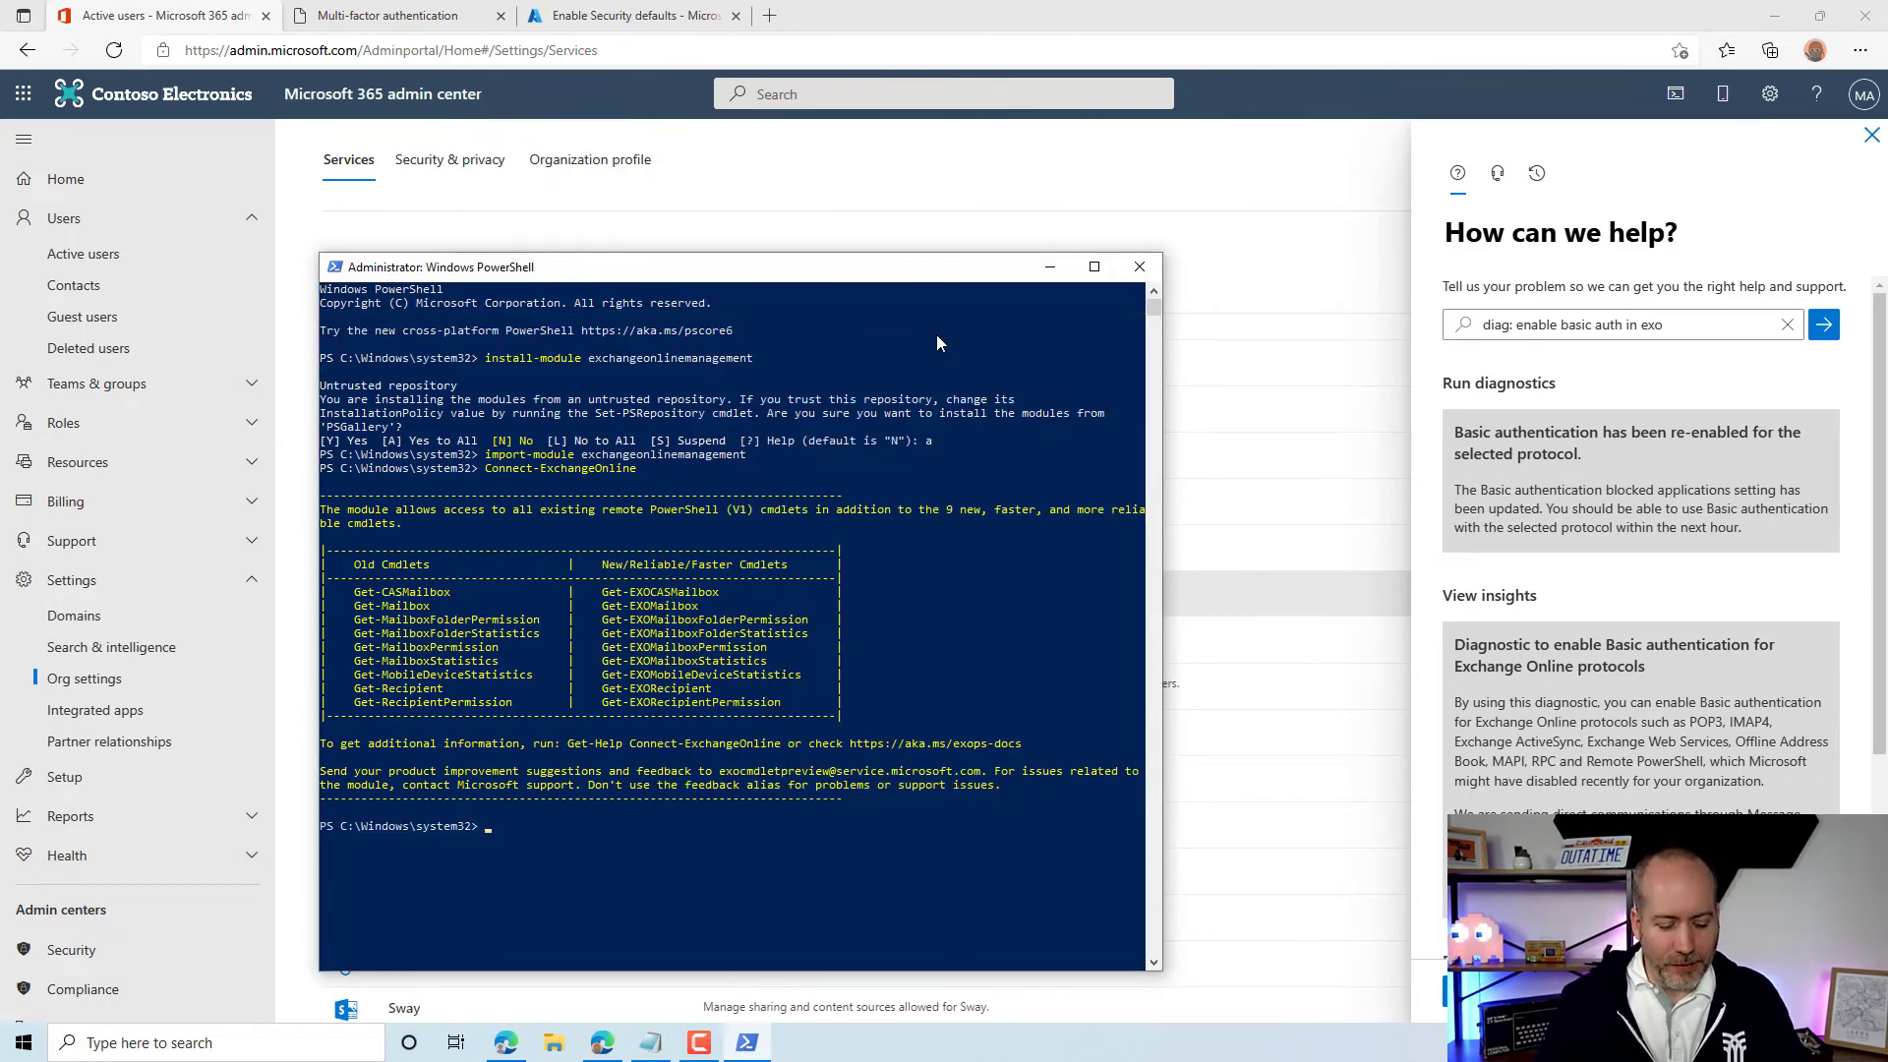
Run Enable-OrganizationCustomization for the tenant.
{"action": "type", "text": "em32> Enabl"}
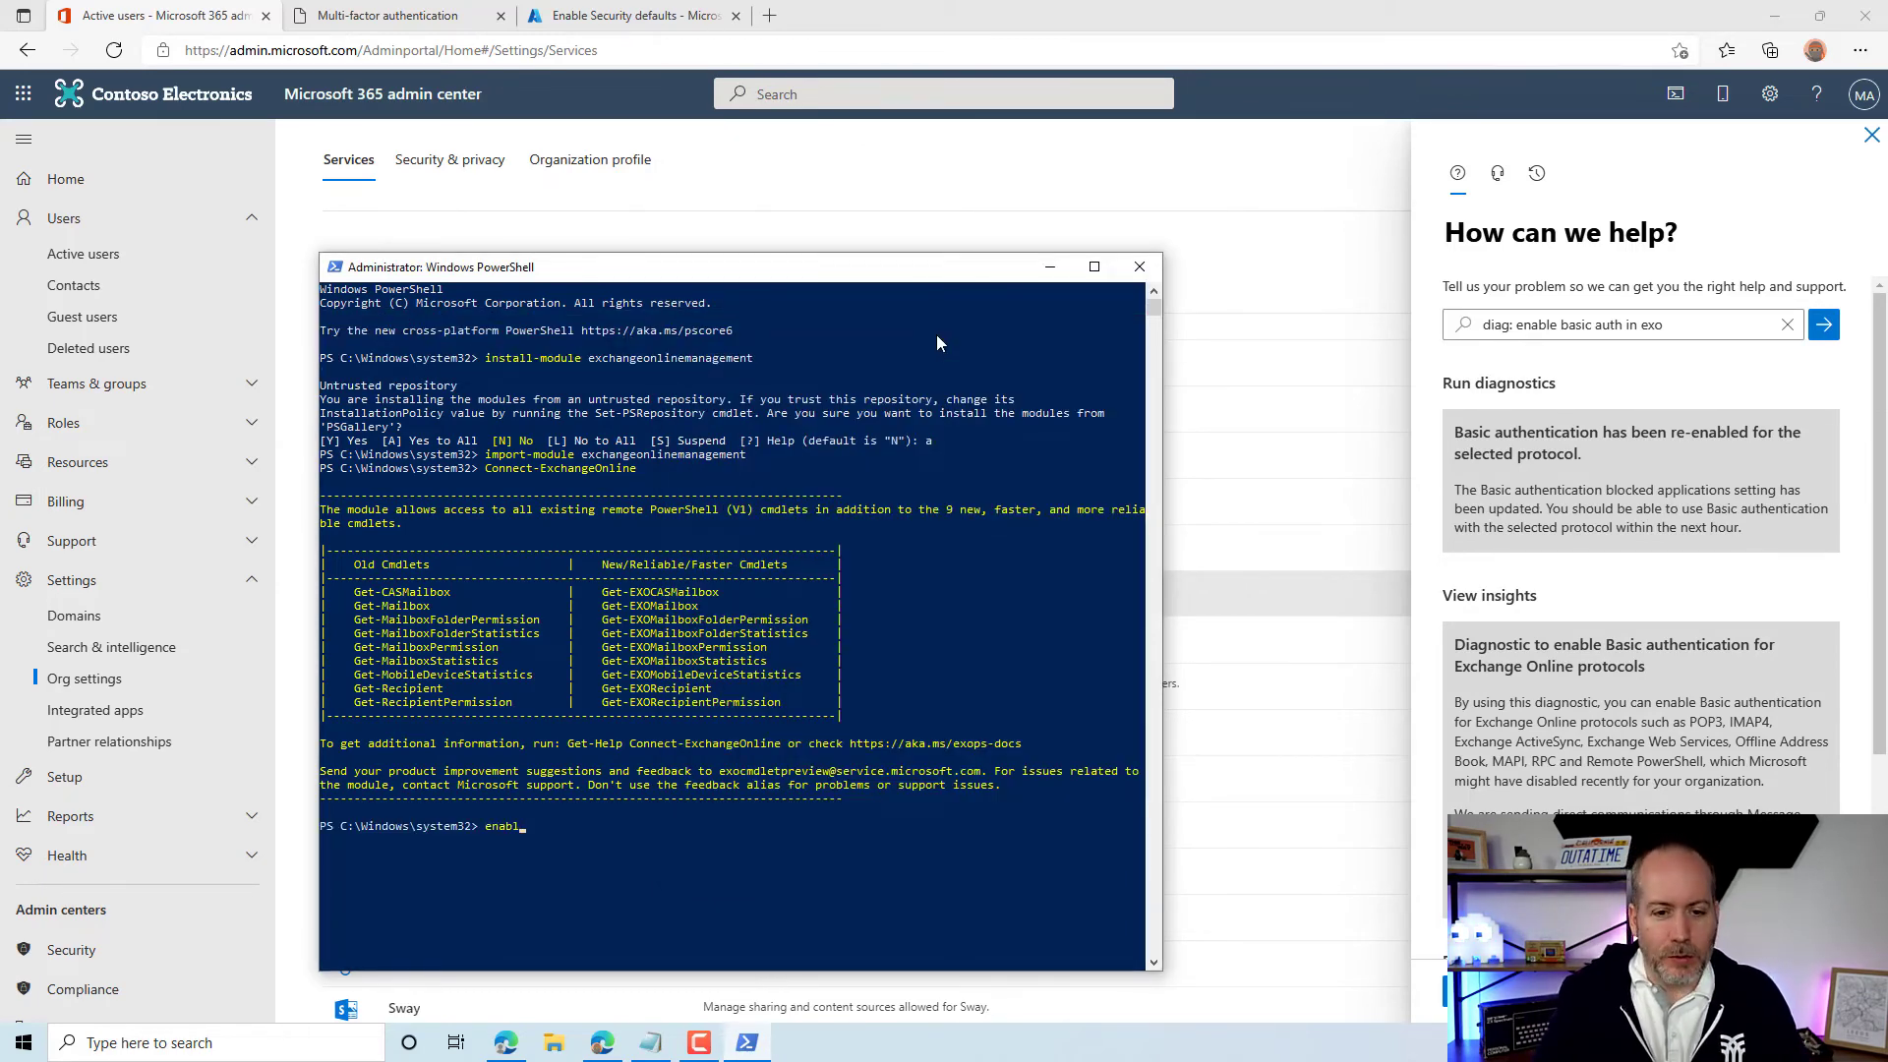
{"action": "type", "text": "e-Organi"}
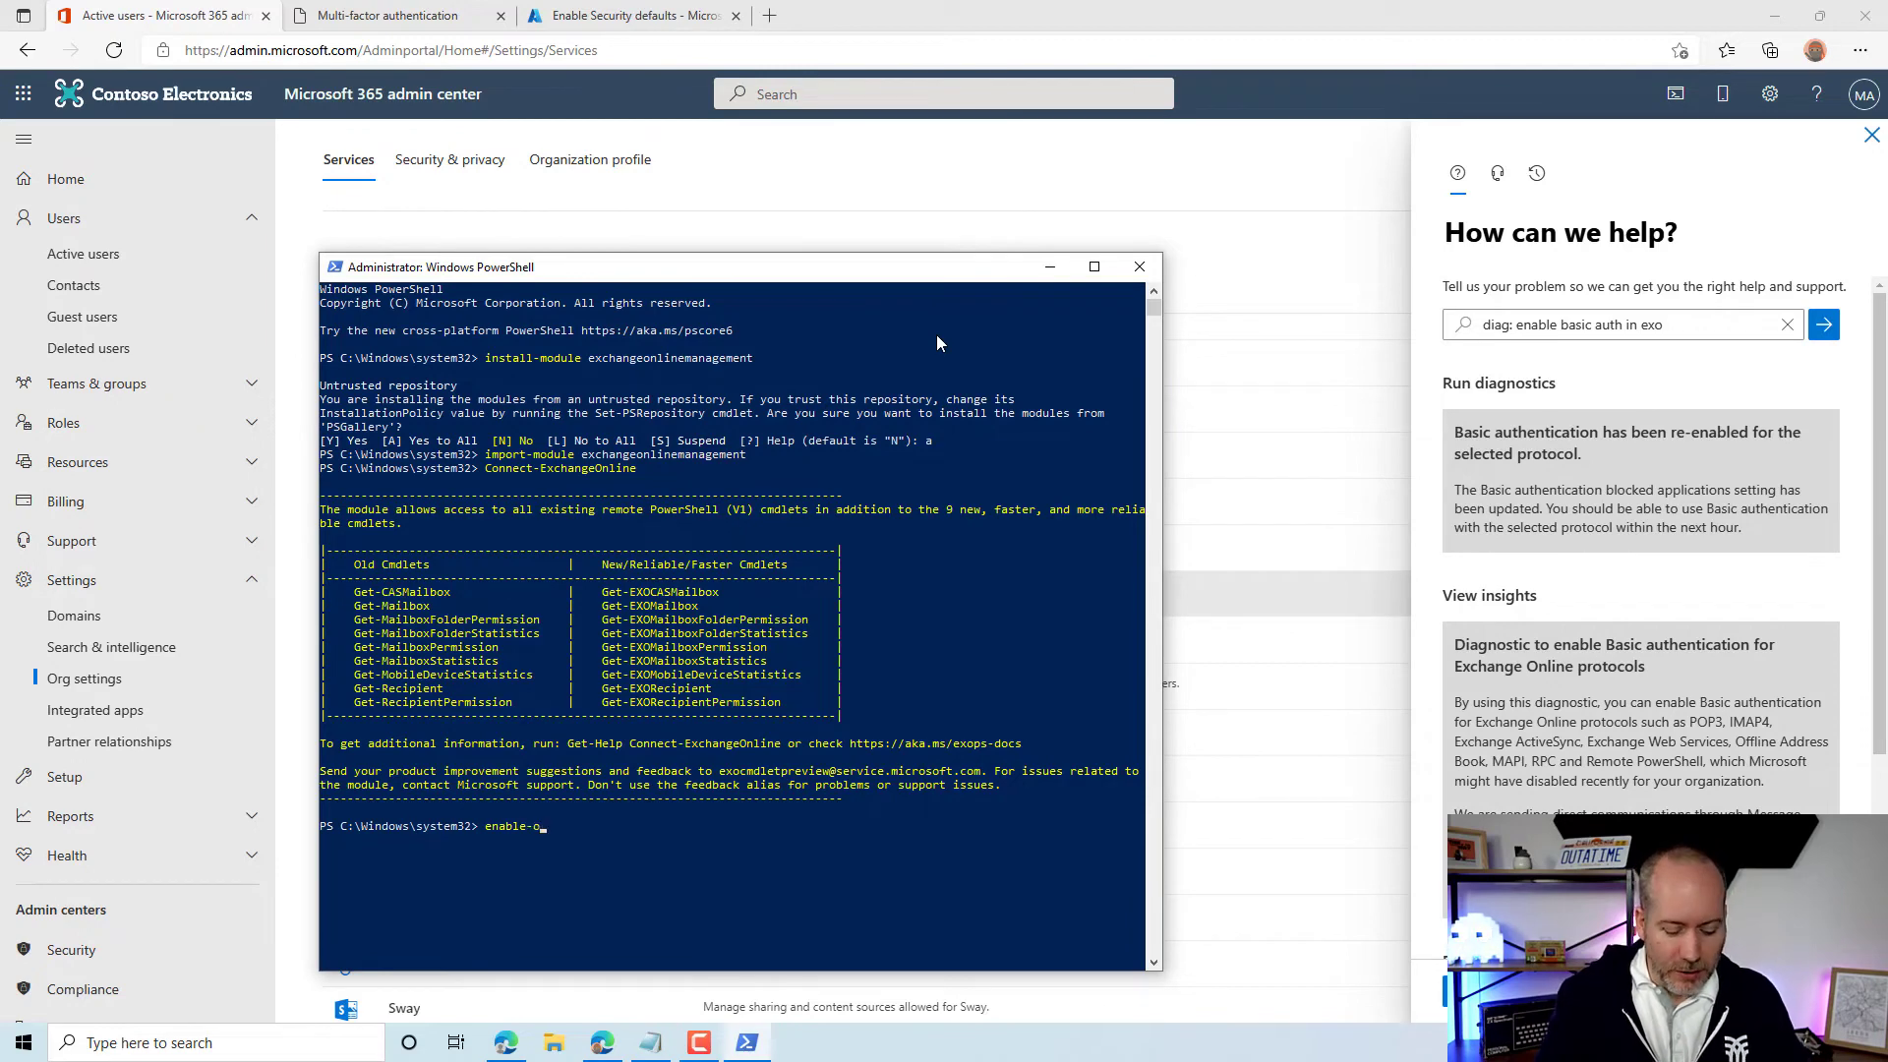
{"action": "key", "text": "Tab"}
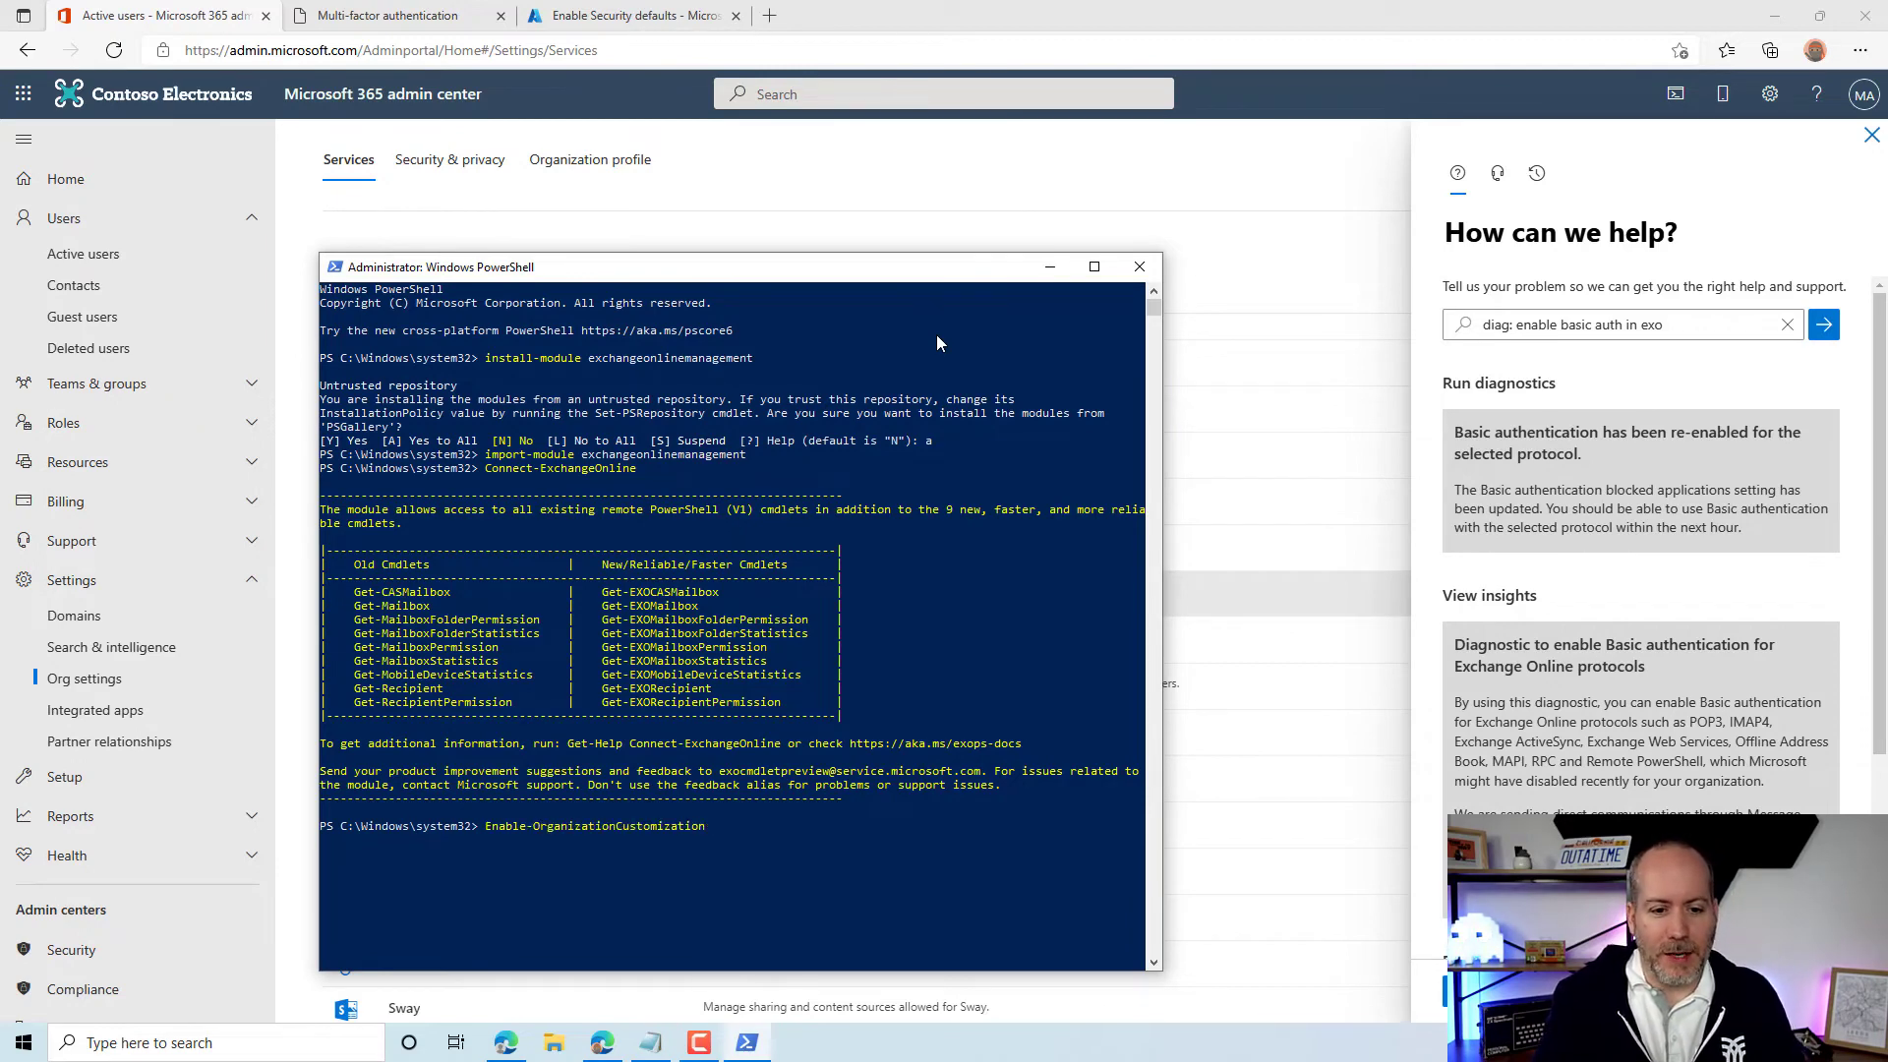
{"action": "key", "text": "Return"}
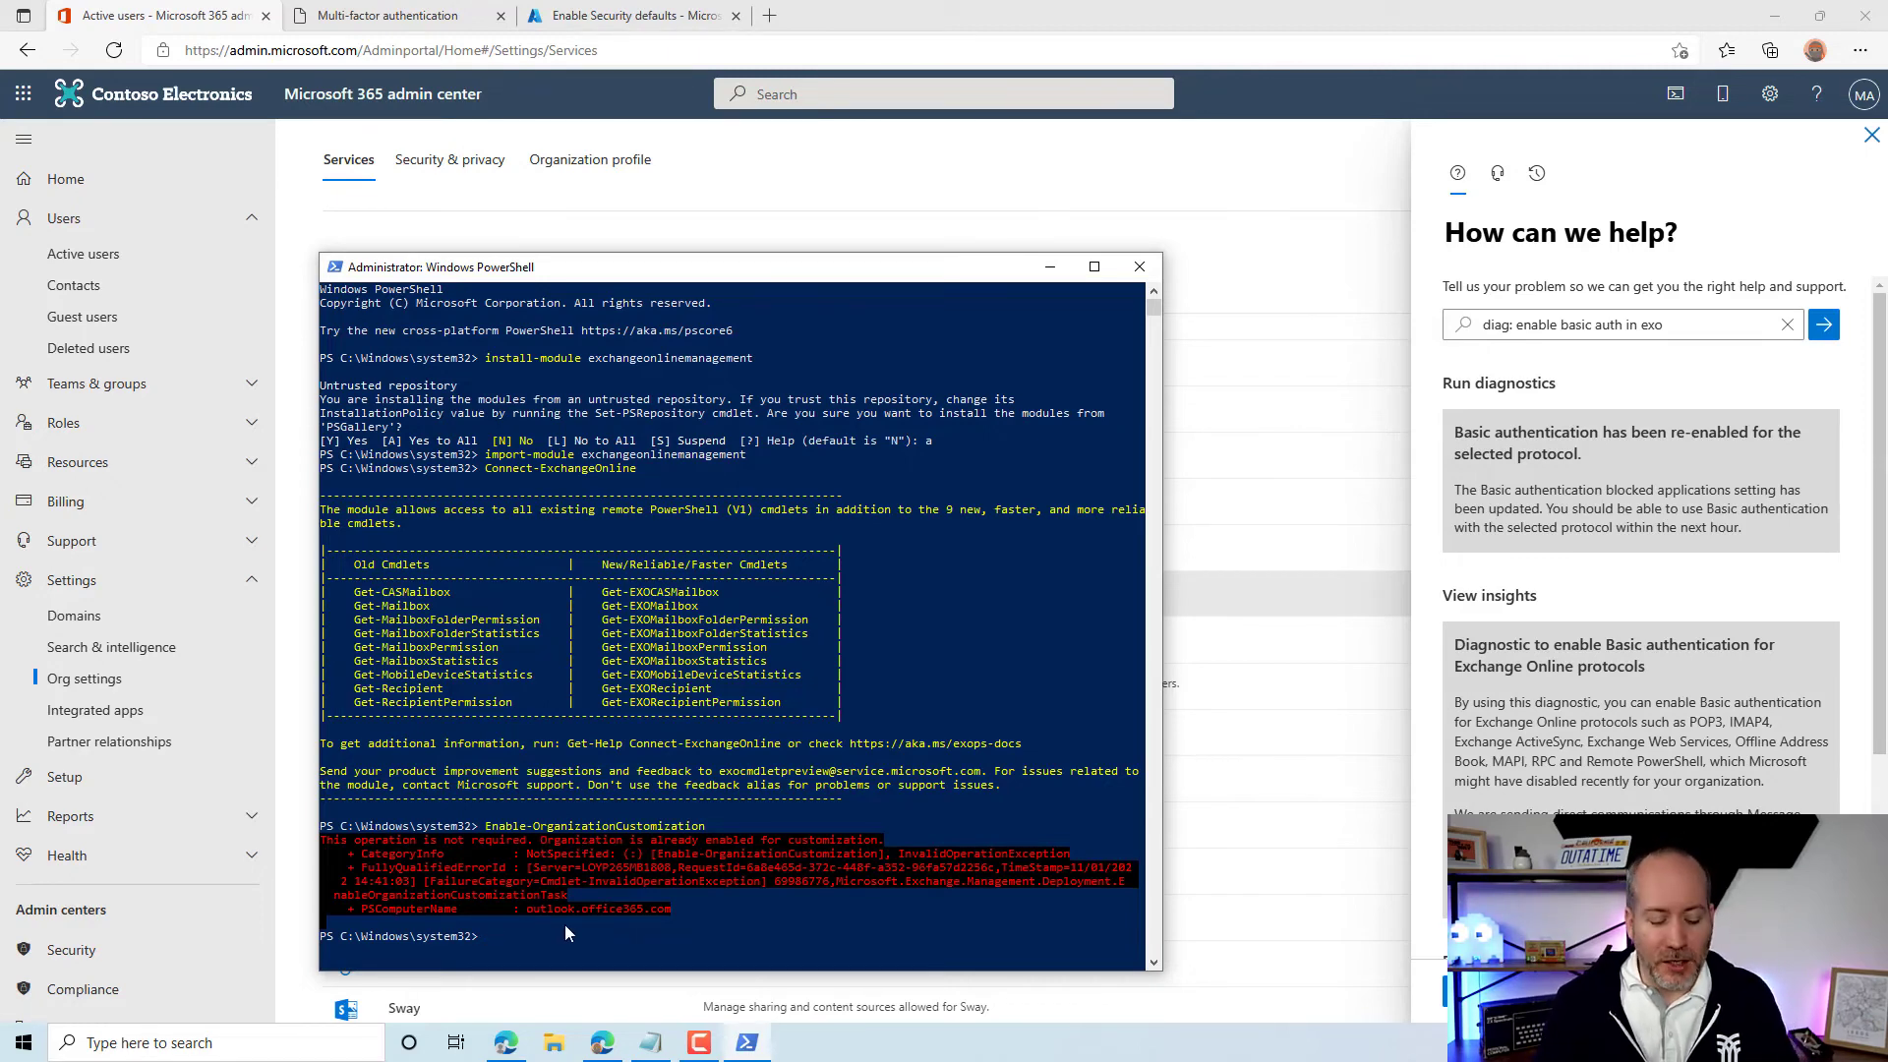
Type New-ManagementRoleAssignment with the ApplicationImpersonation role for the migration user account.
{"action": "type", "text": "new"}
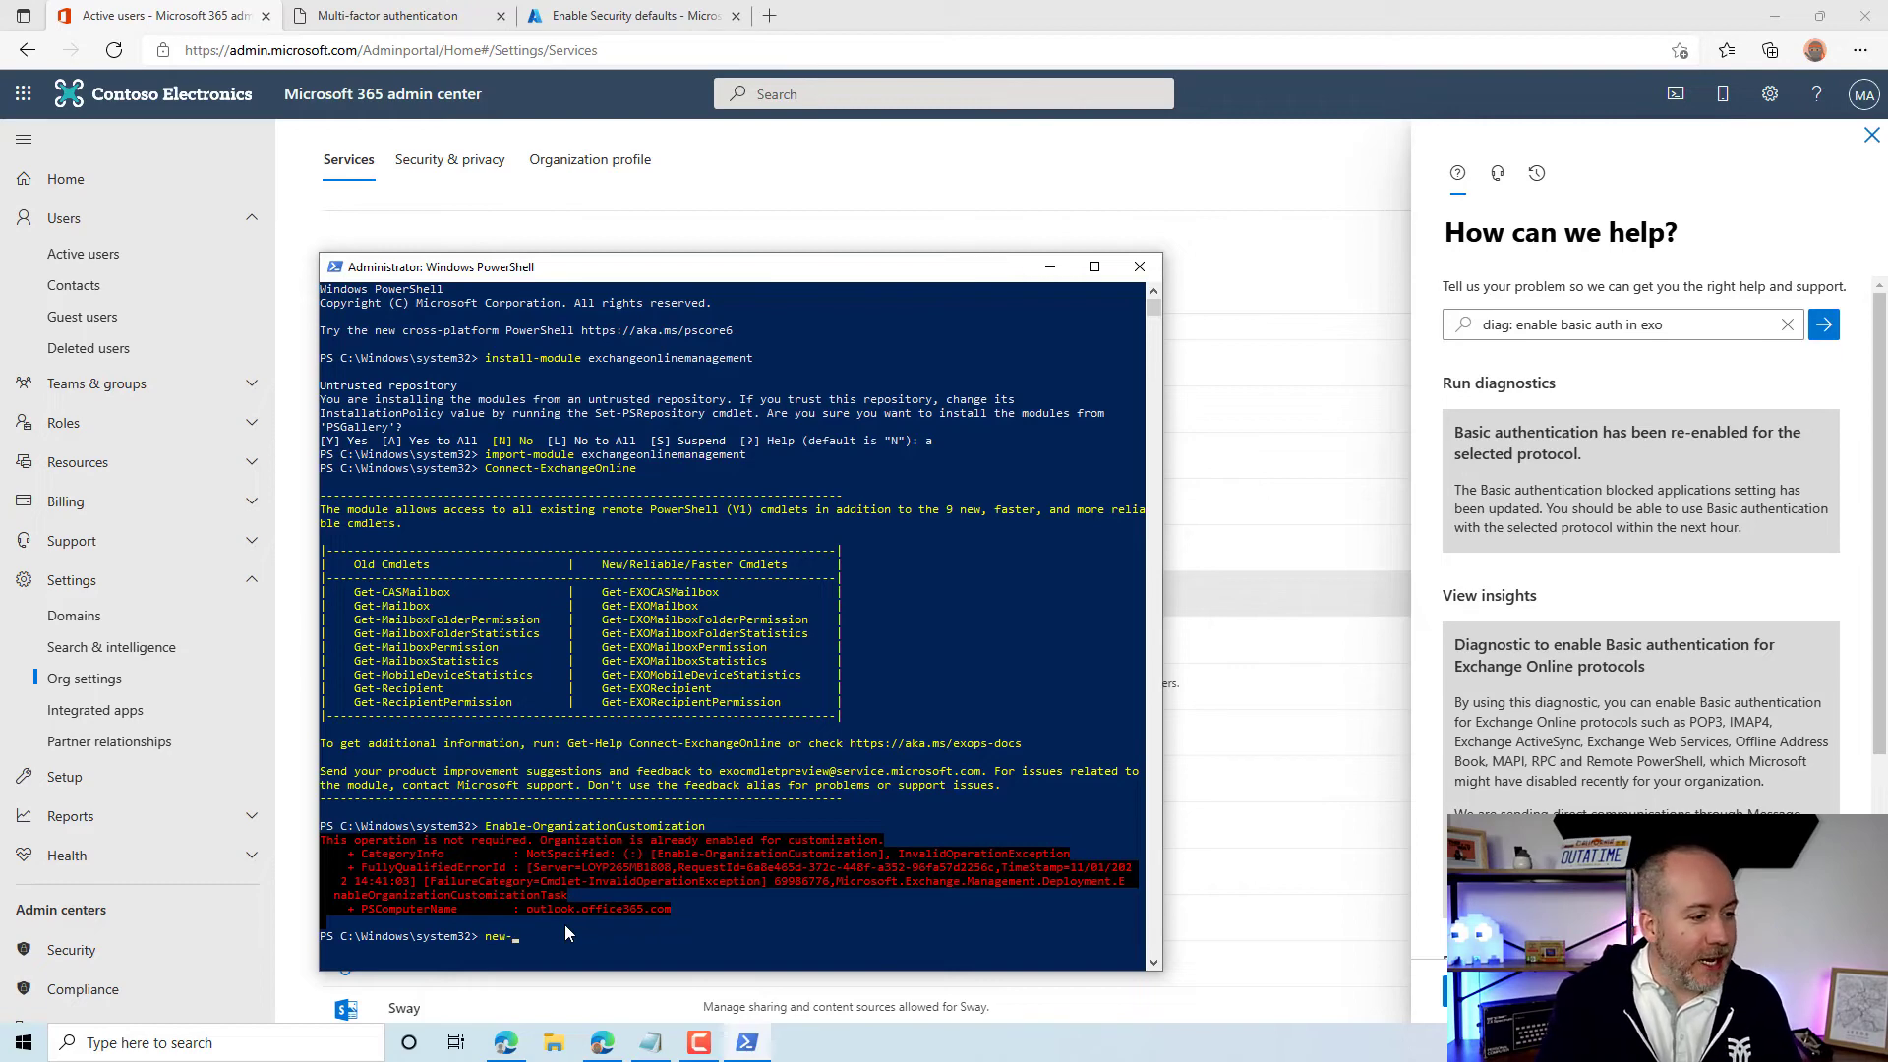
{"action": "type", "text": "-manageme"}
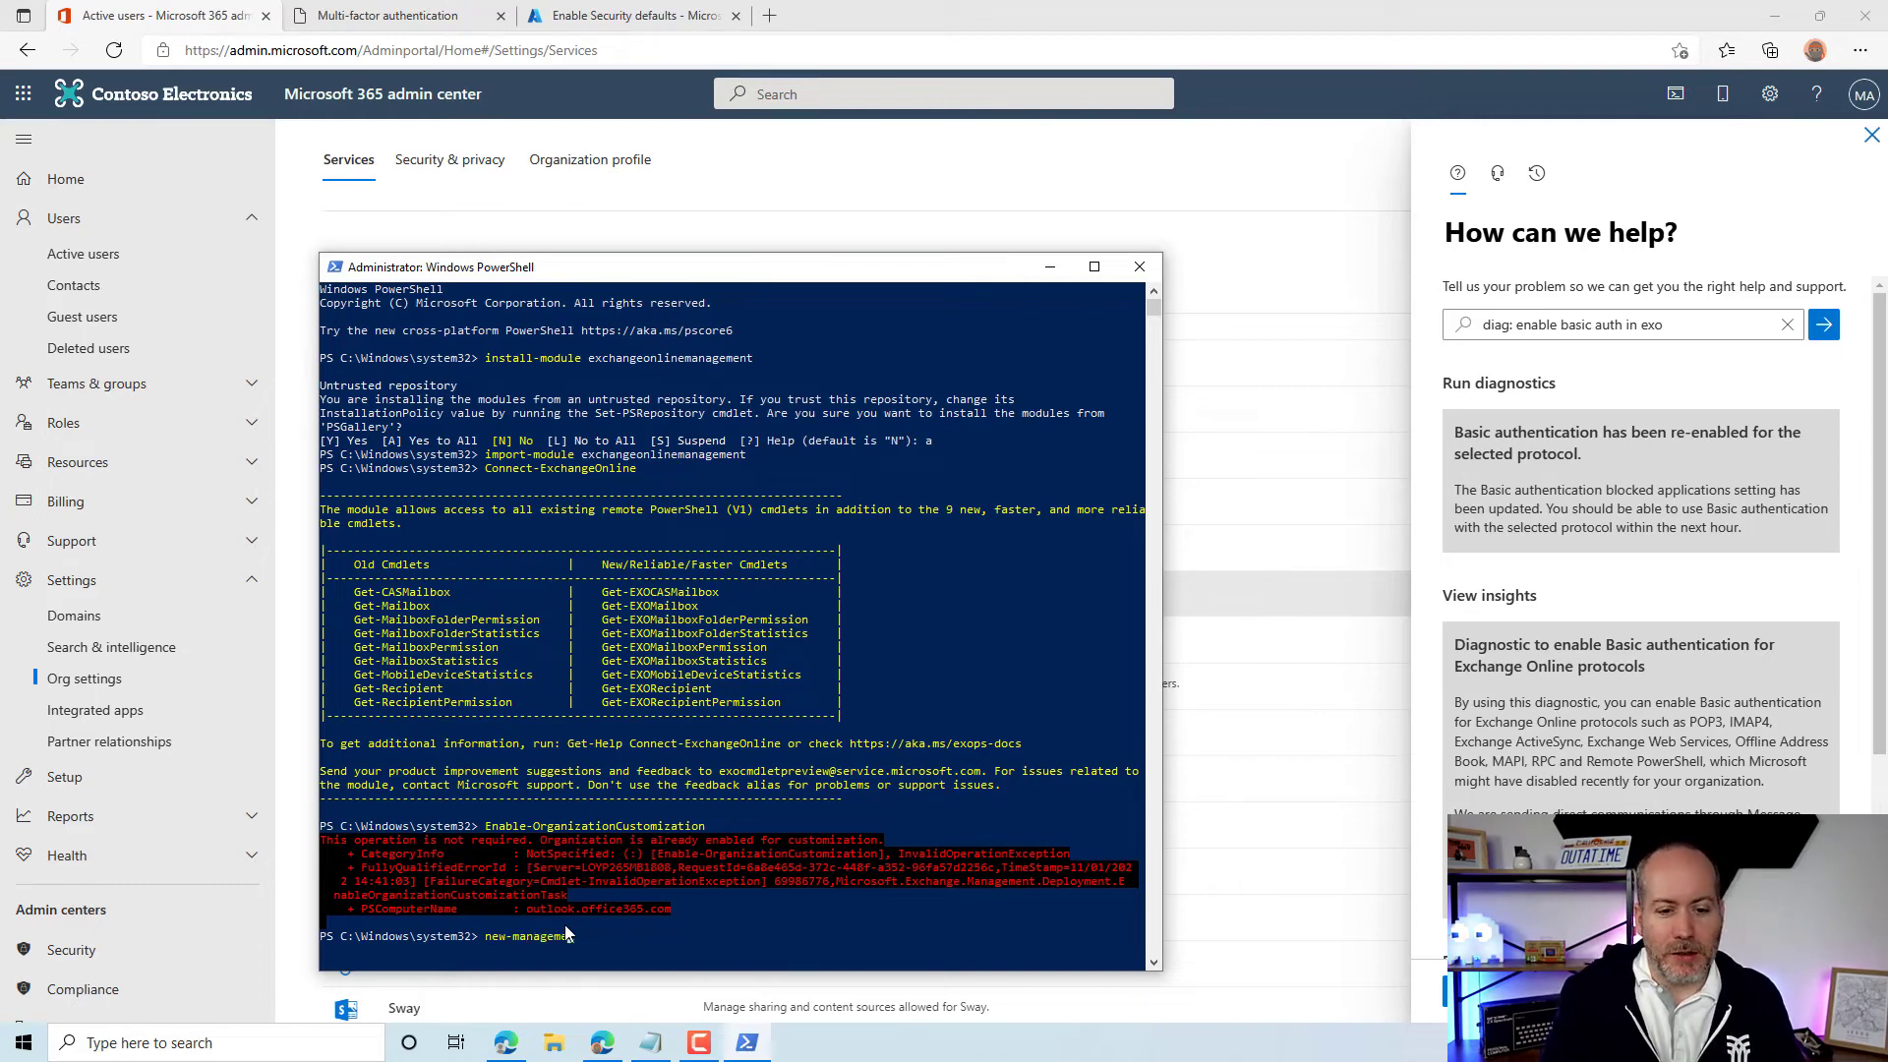
{"action": "type", "text": "ntroleass"}
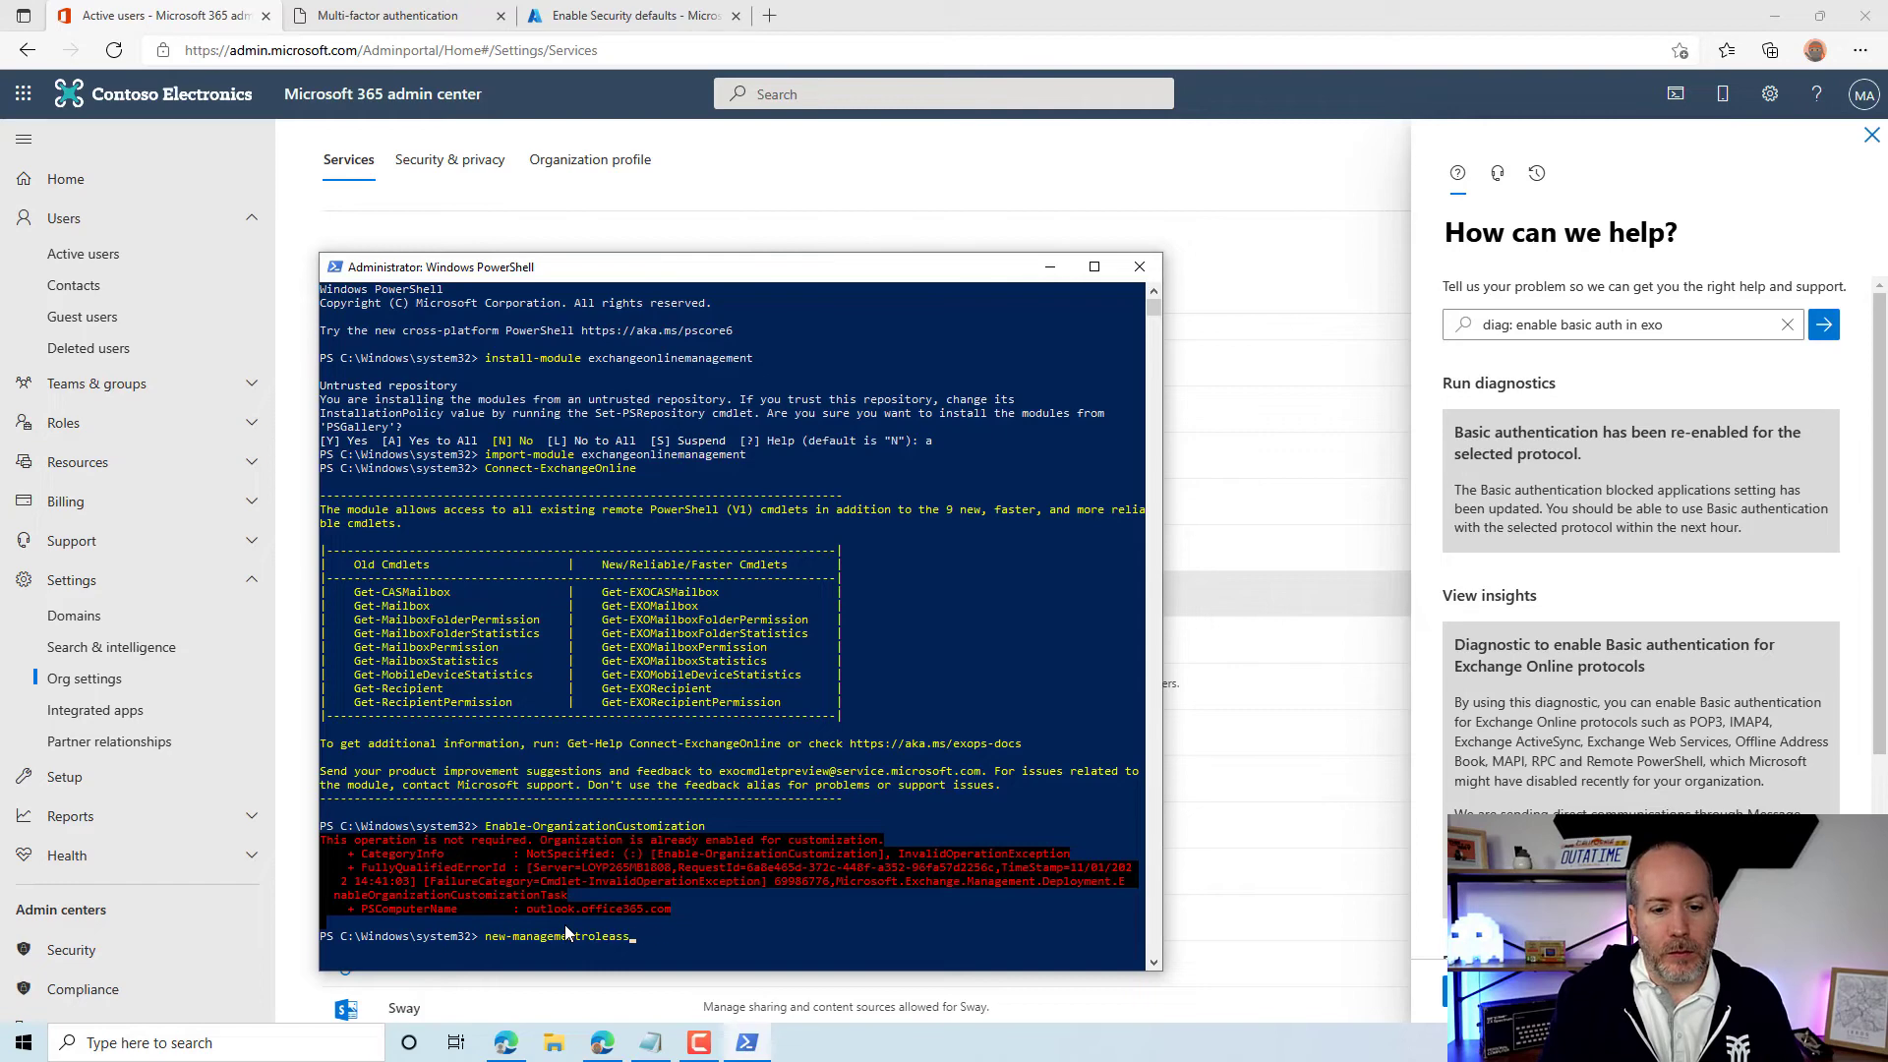
{"action": "key", "text": "Tab"}
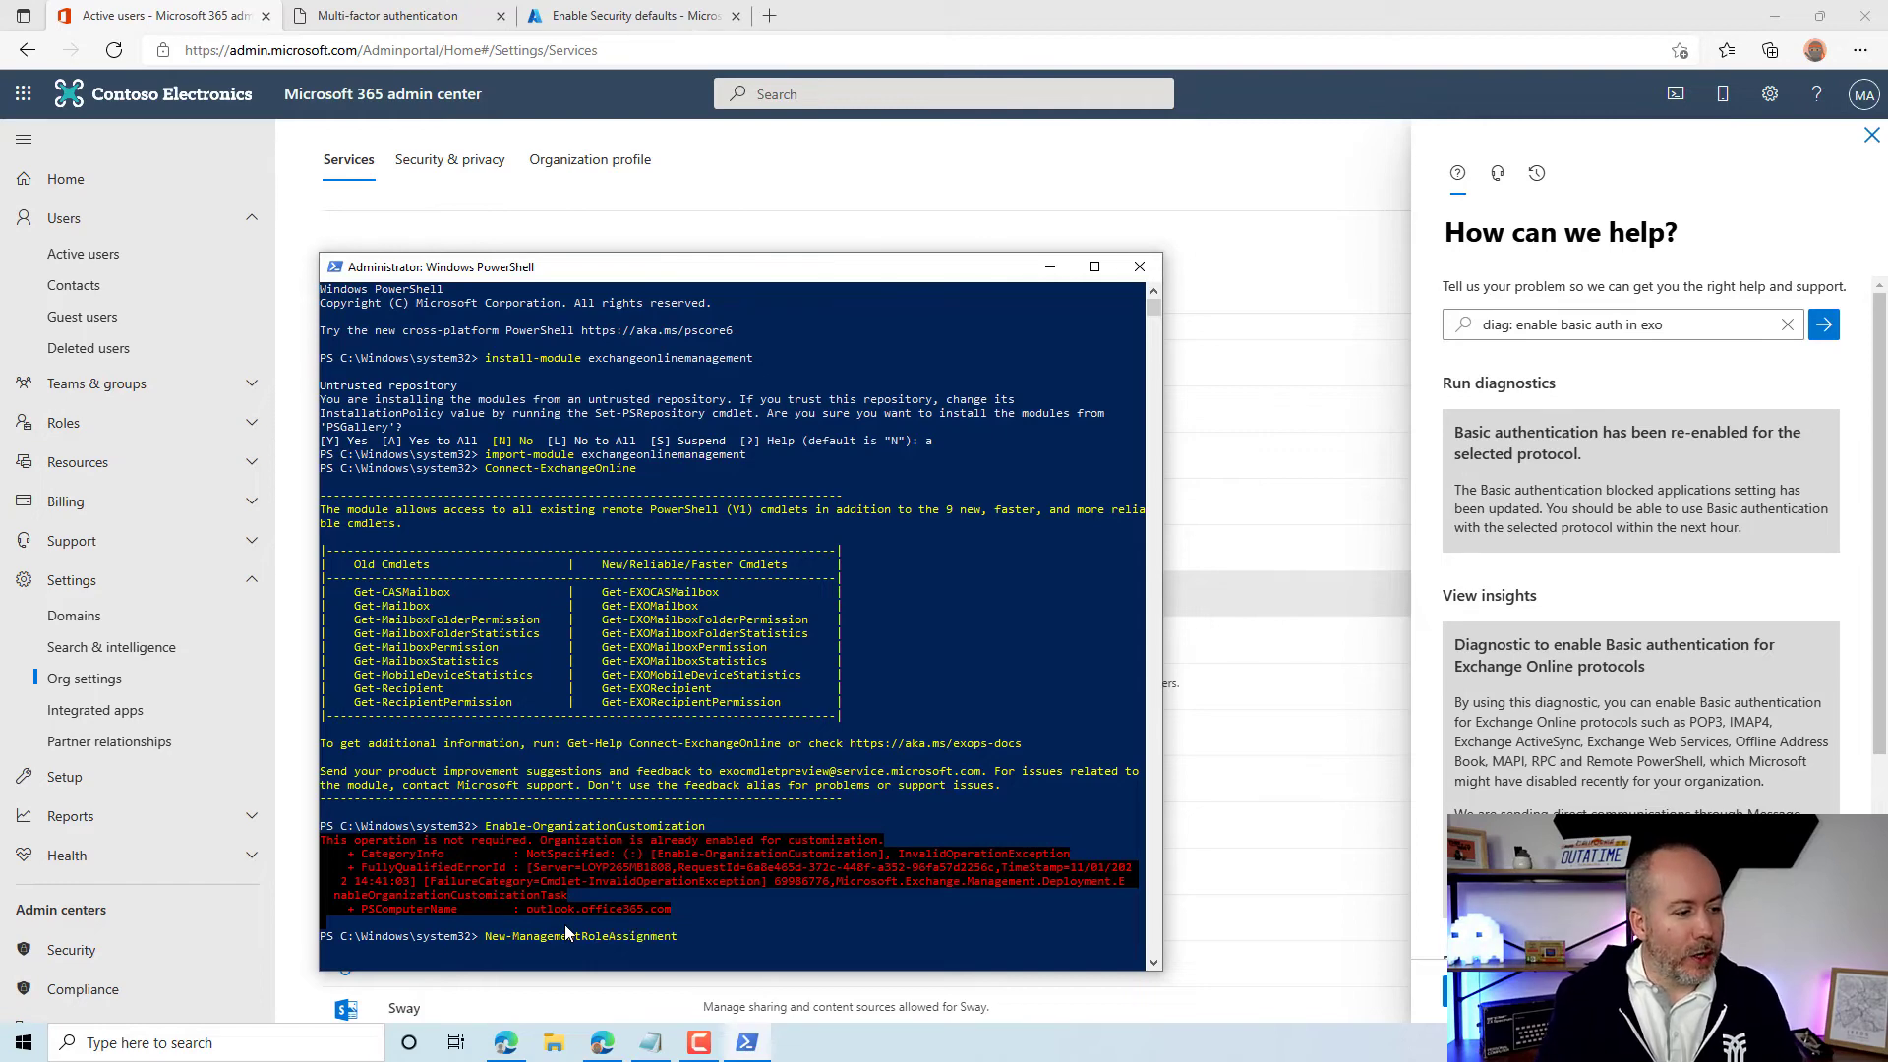
{"action": "type", "text": "-role "}
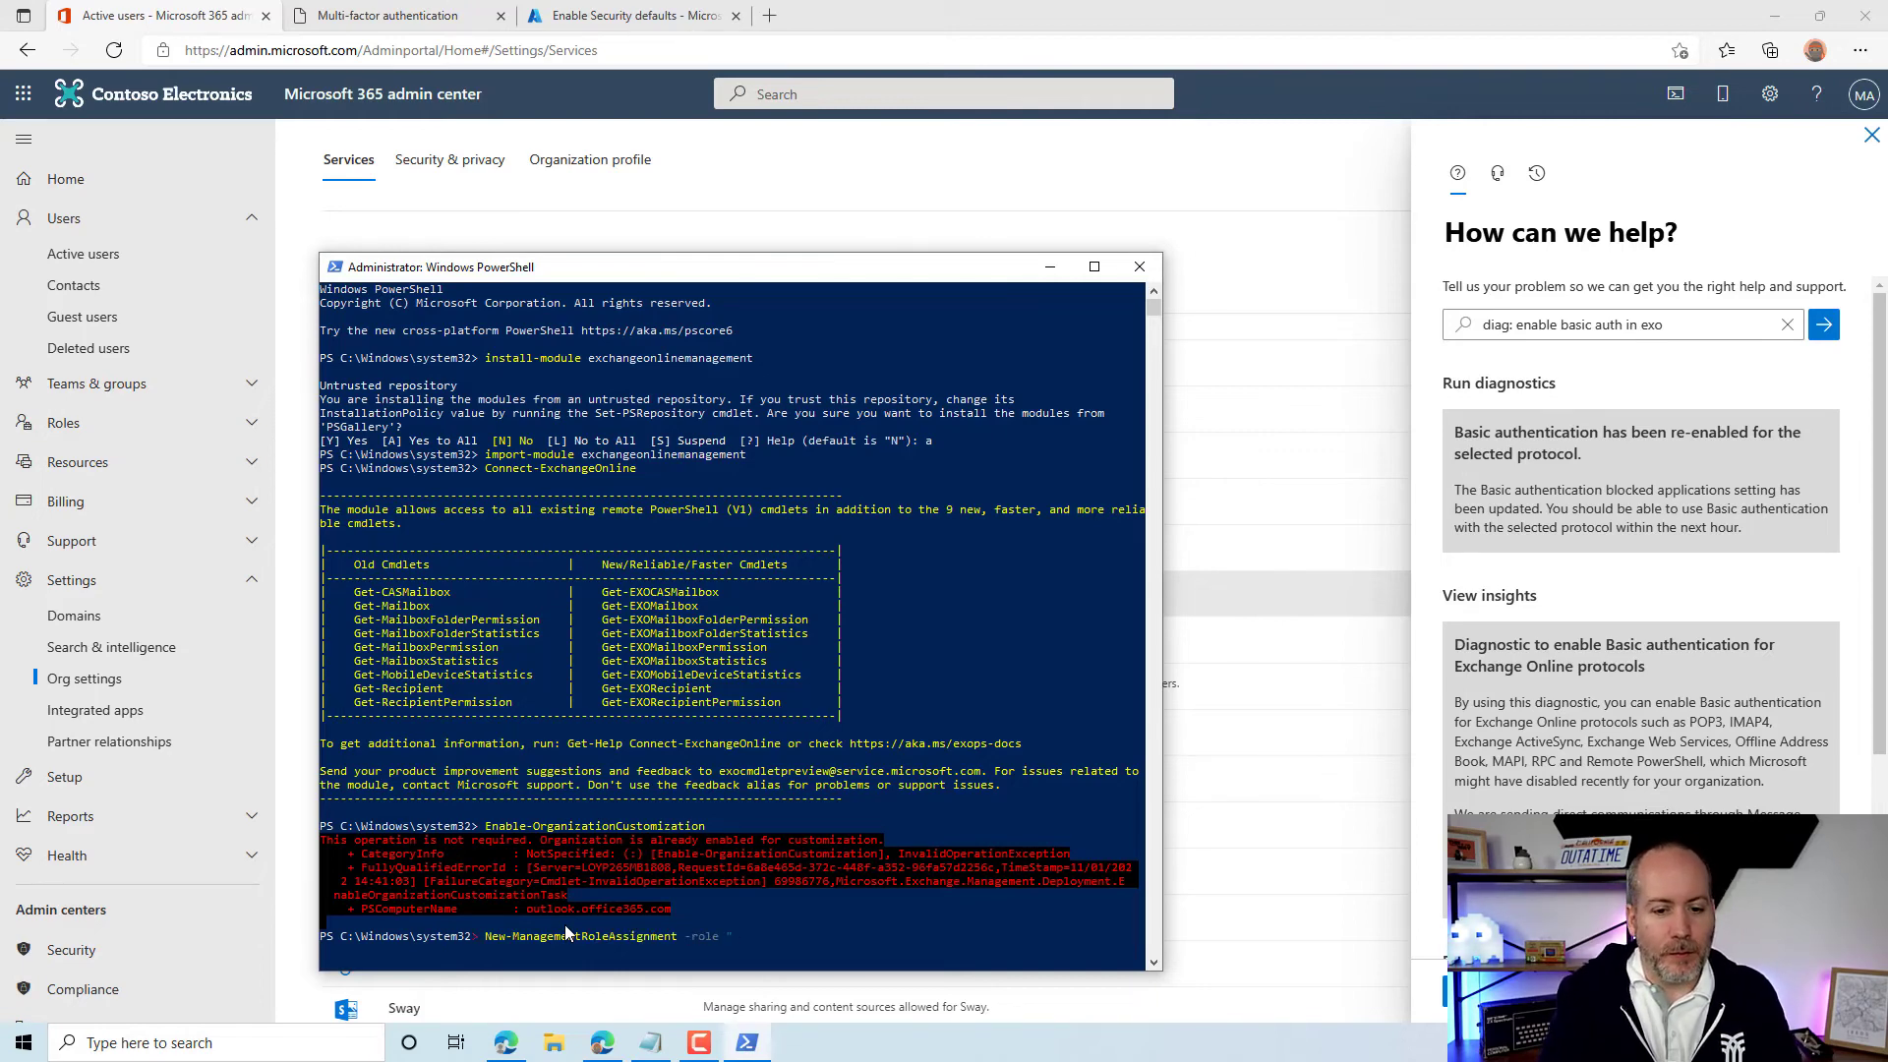
{"action": "type", "text": "\"Application "}
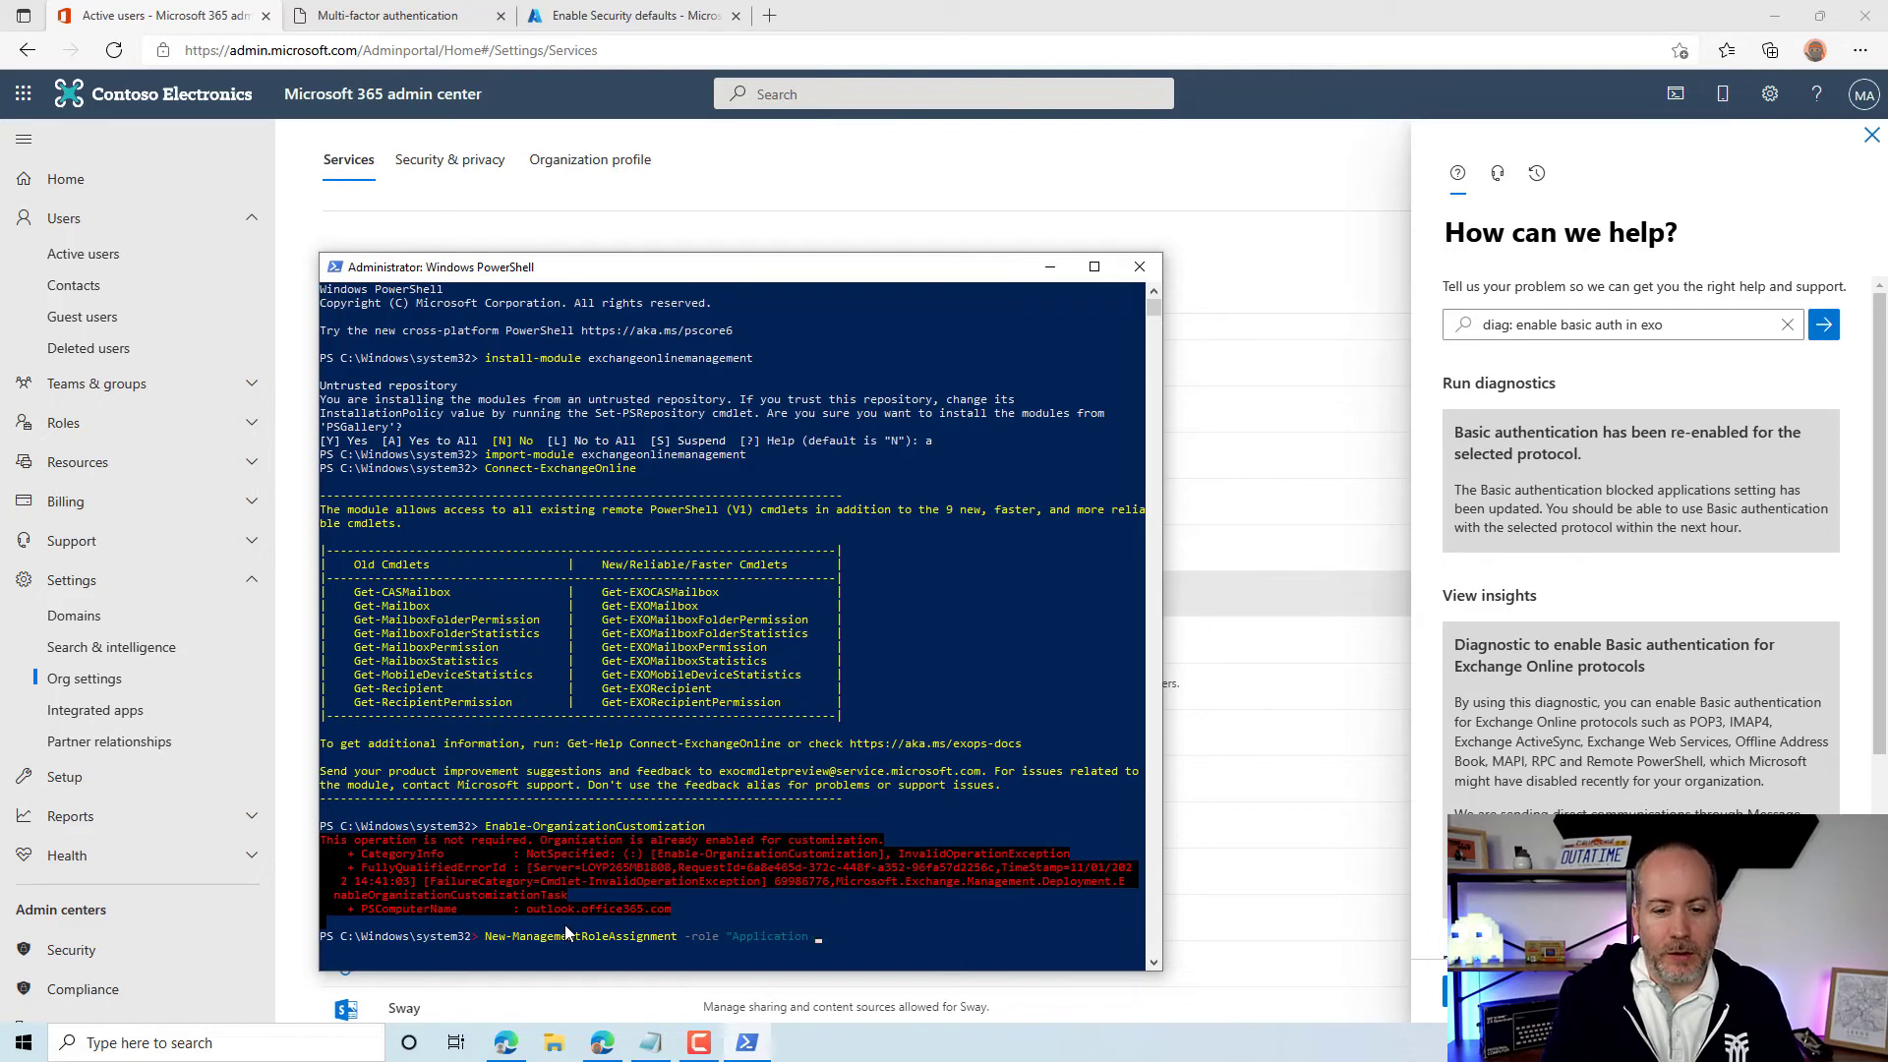
{"action": "type", "text": "Impersonation\""}
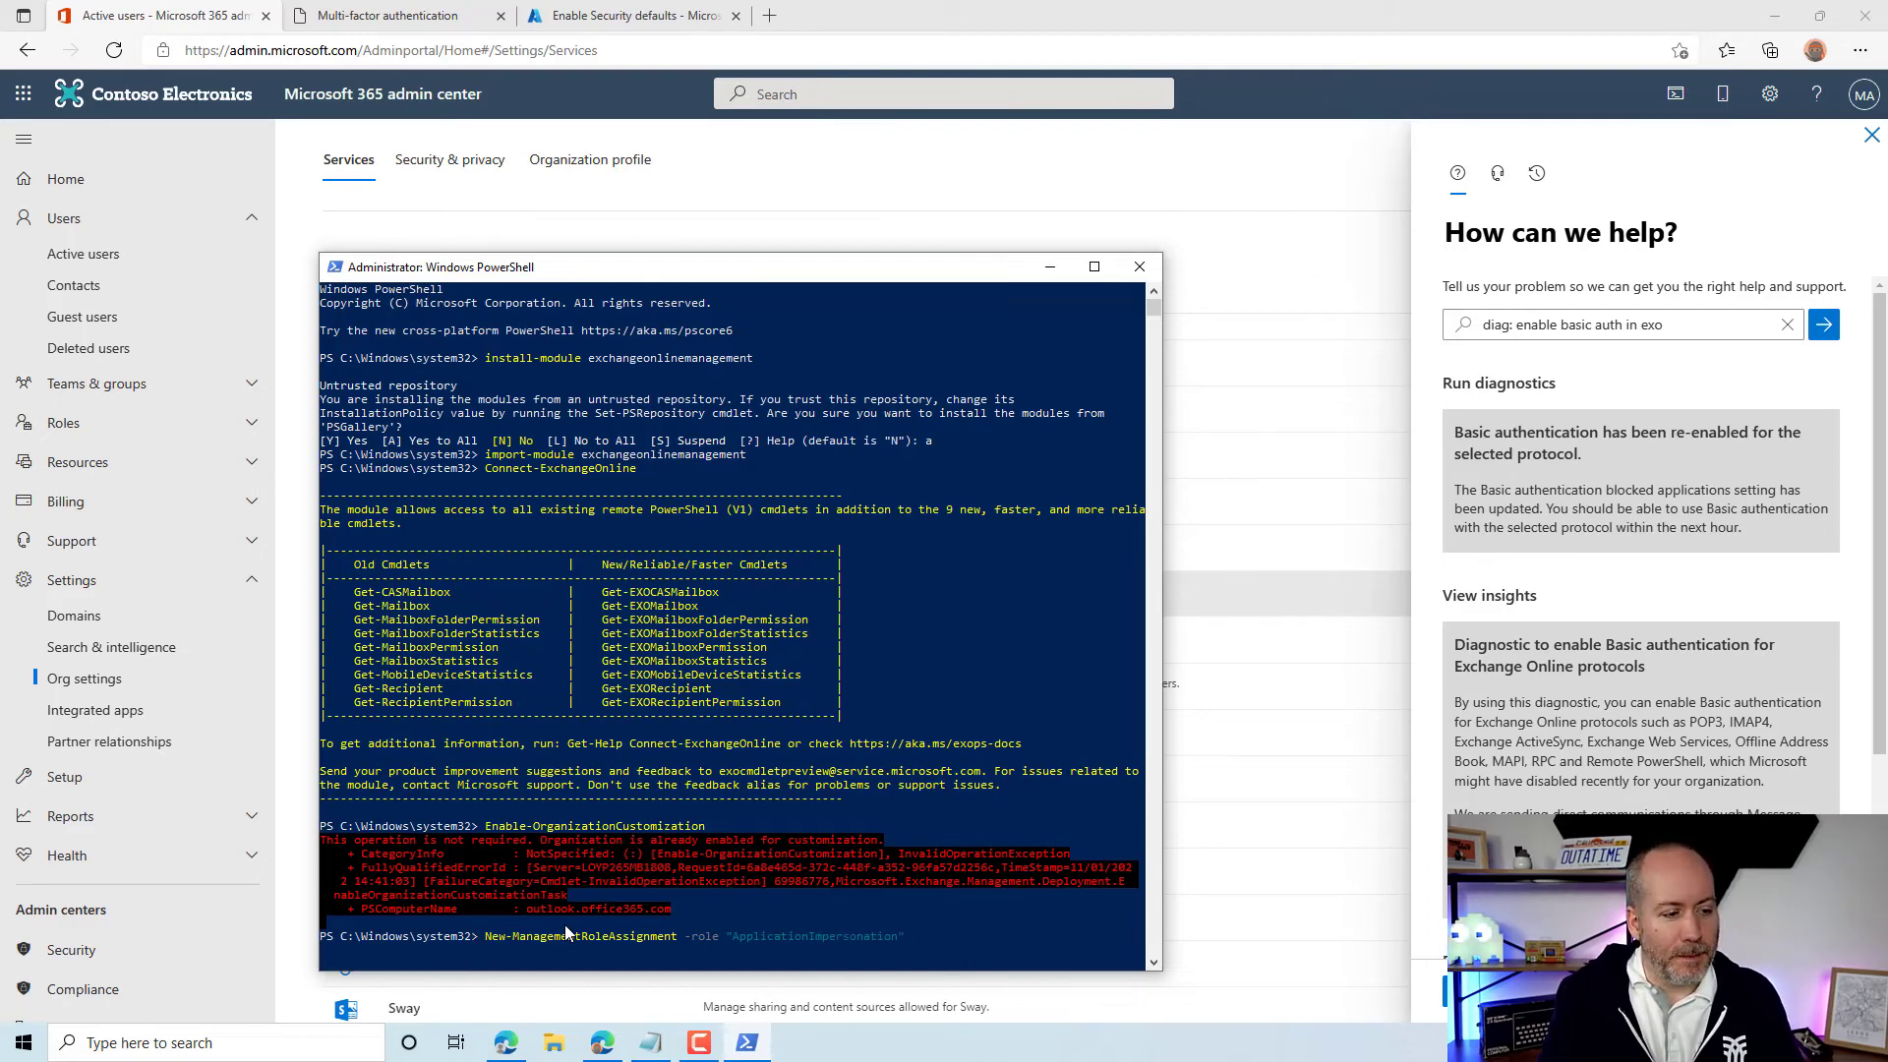
{"action": "type", "text": " -user "}
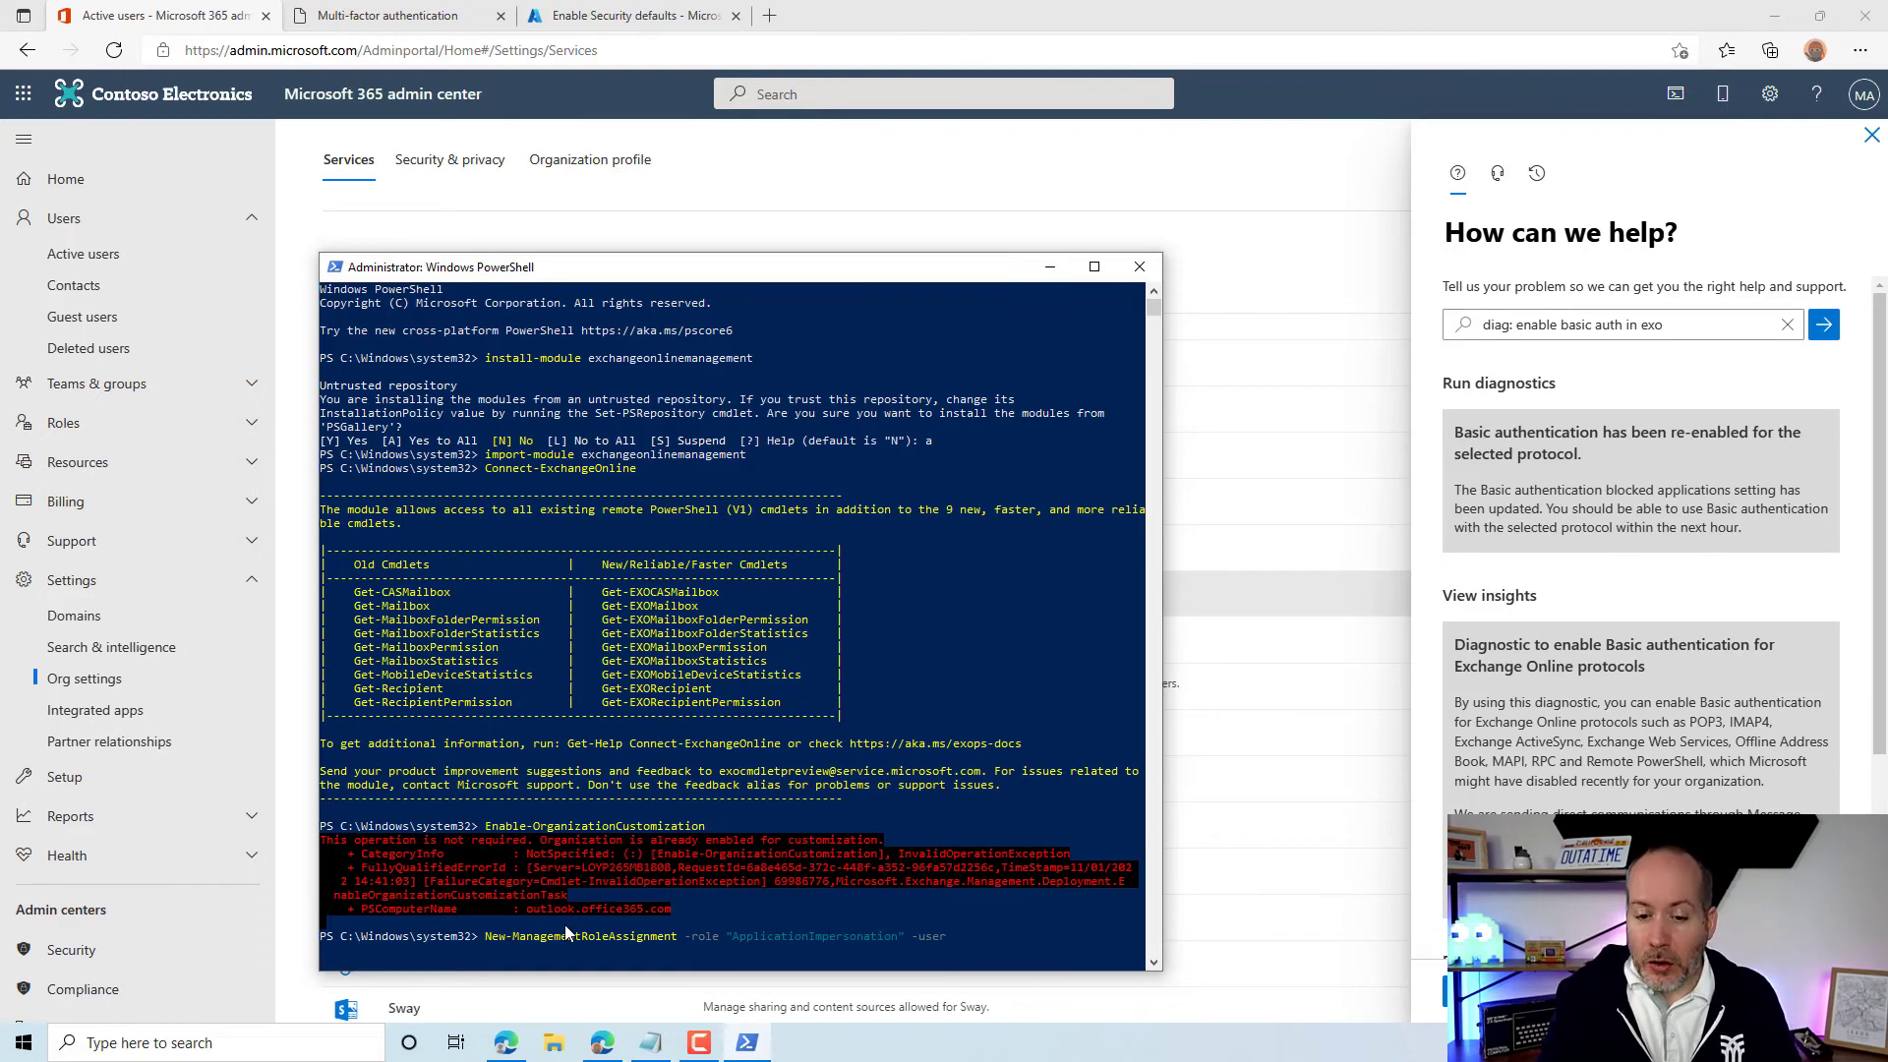
{"action": "type", "text": "migrat"}
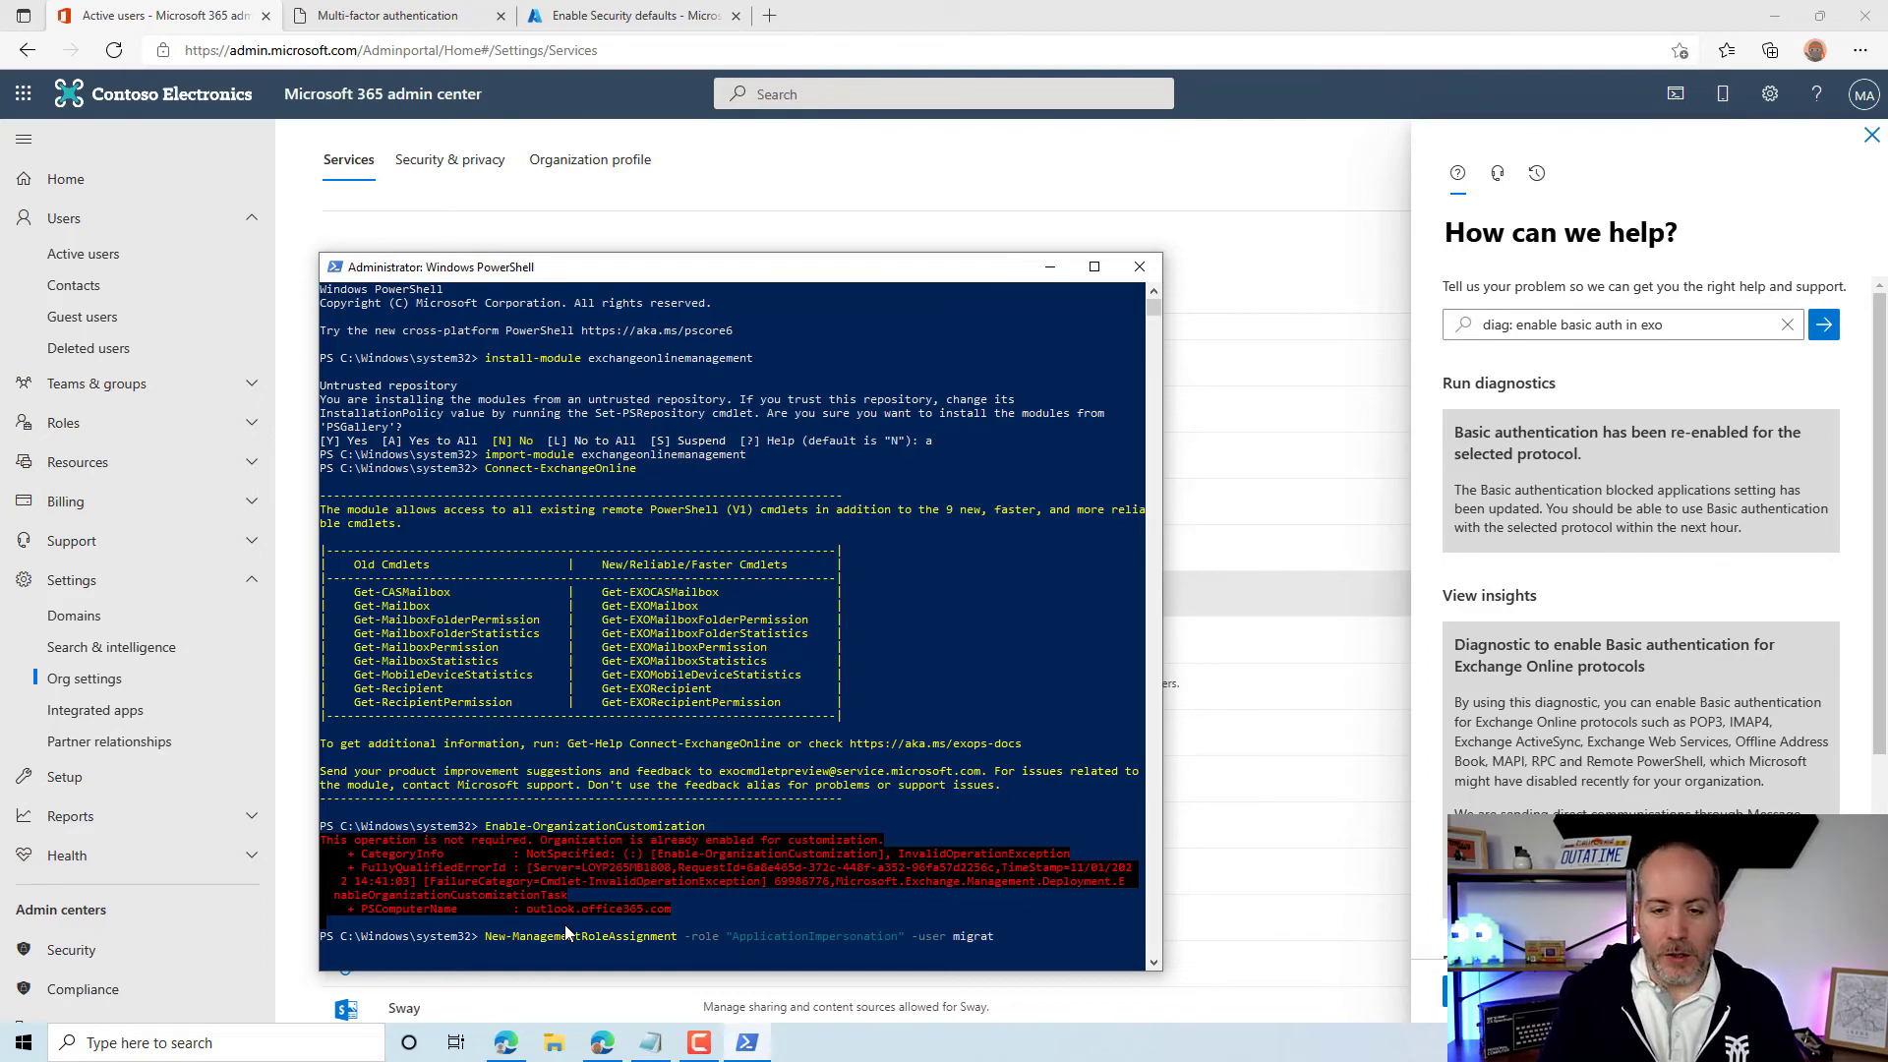
{"action": "type", "text": "ionwiz"}
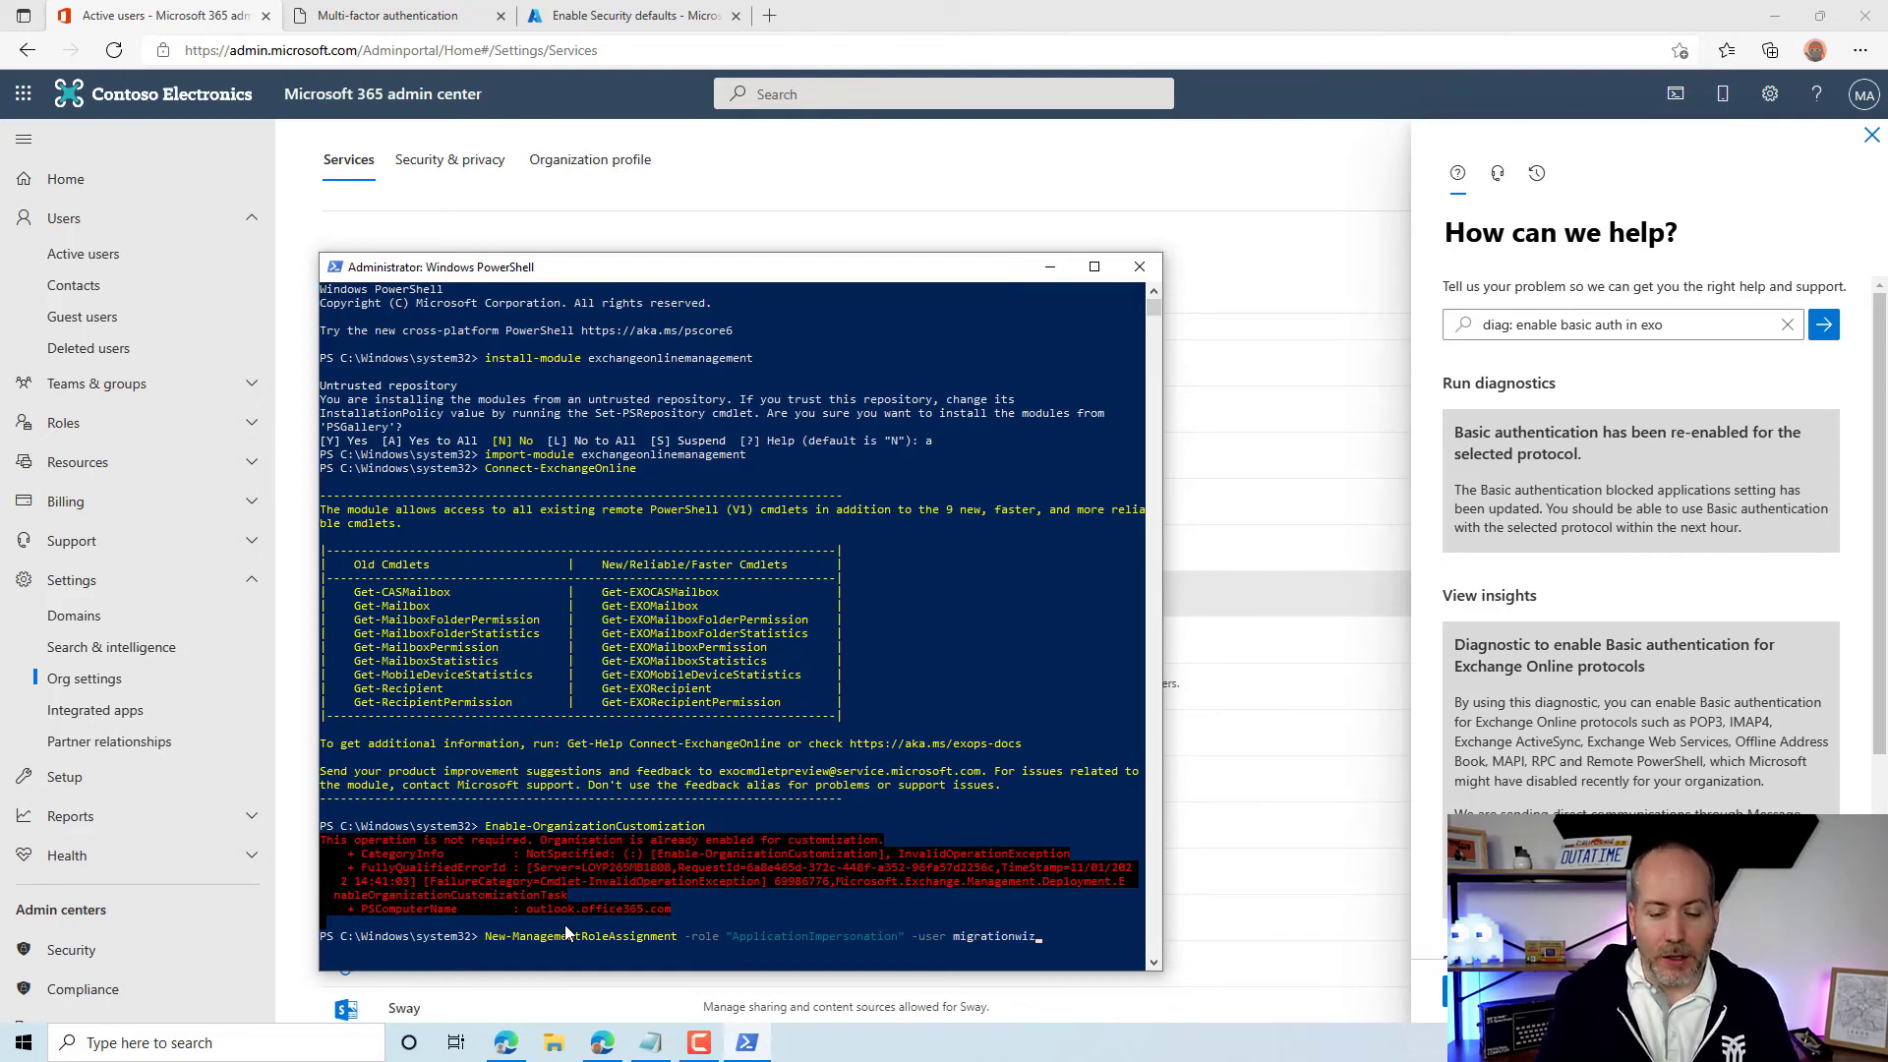